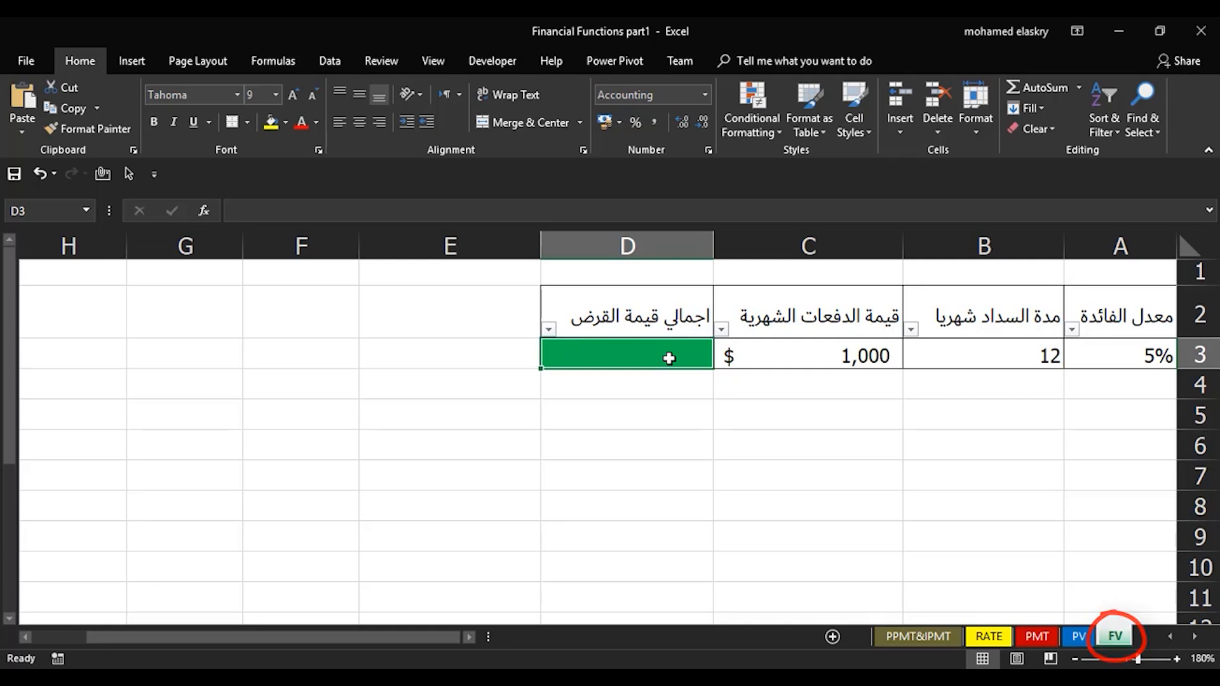
# Step: Write an FV formula in D3 using A3 as the rate, B3 as the periods and C3 as the payment
pyautogui.write('=')
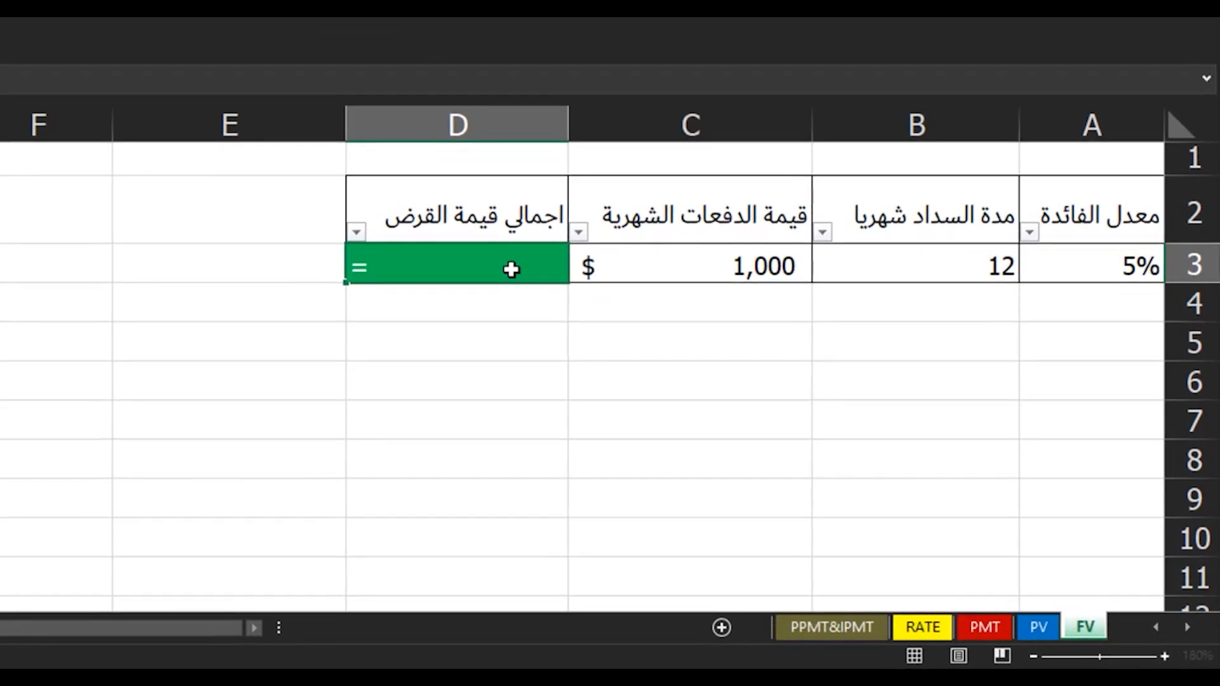
pyautogui.write('fv')
pyautogui.press('Tab')
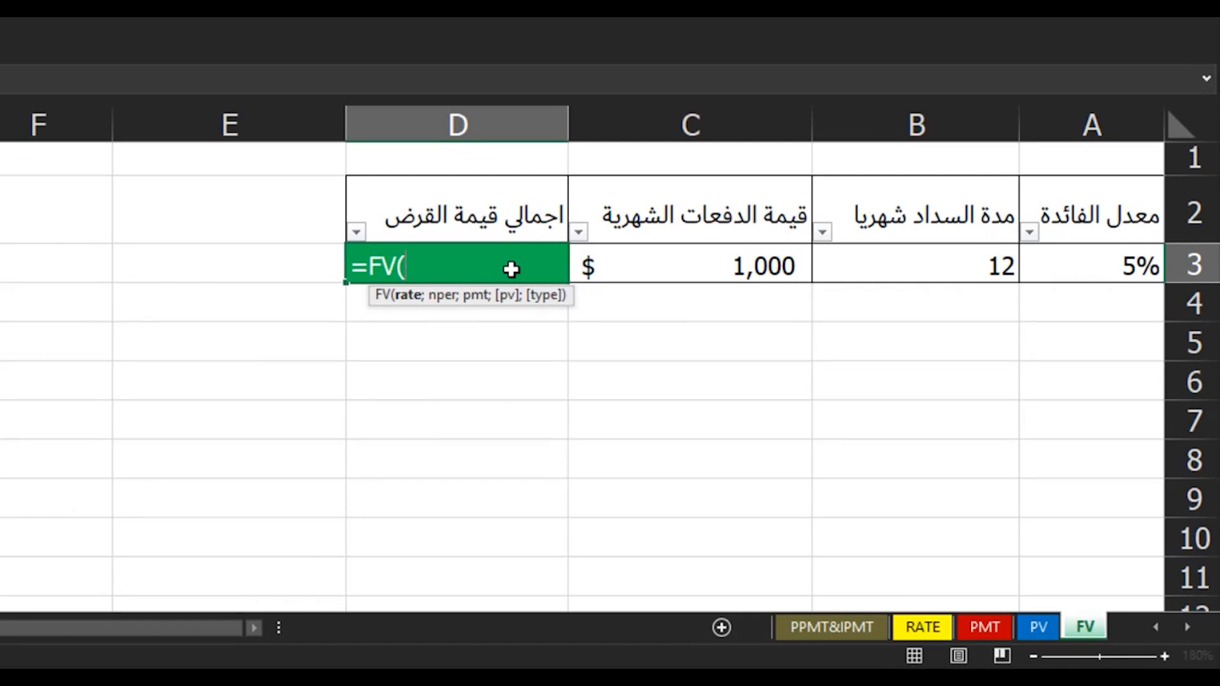
pyautogui.write('a3')
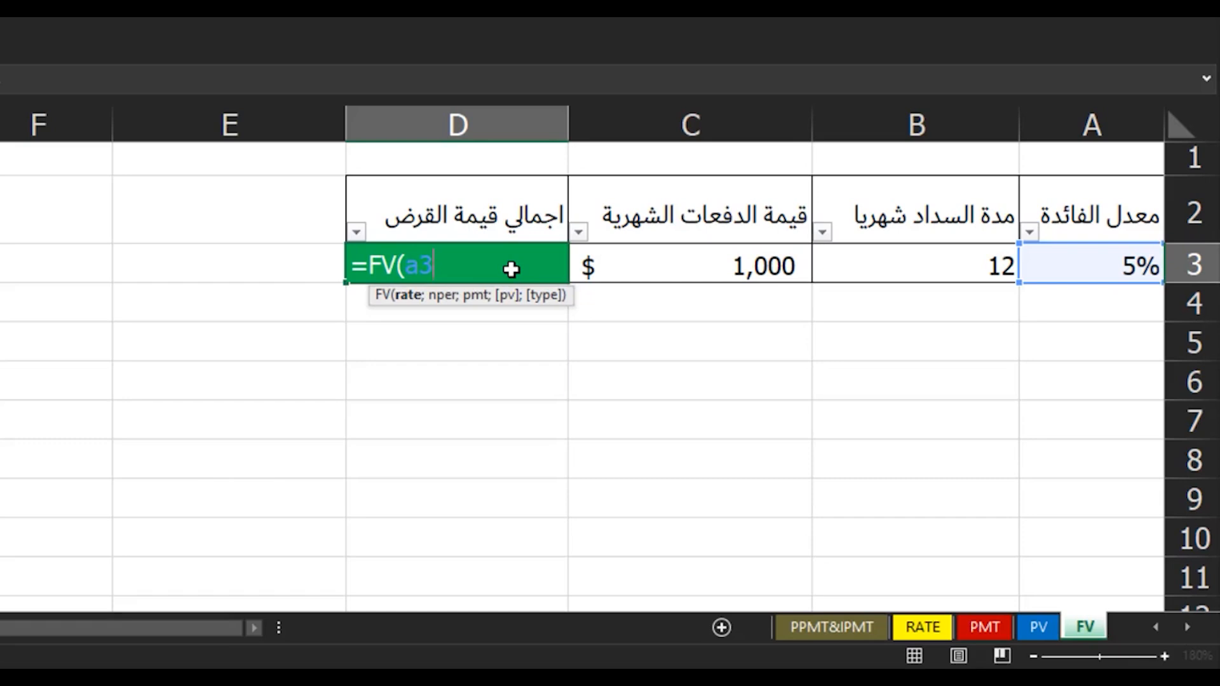
pyautogui.write(';')
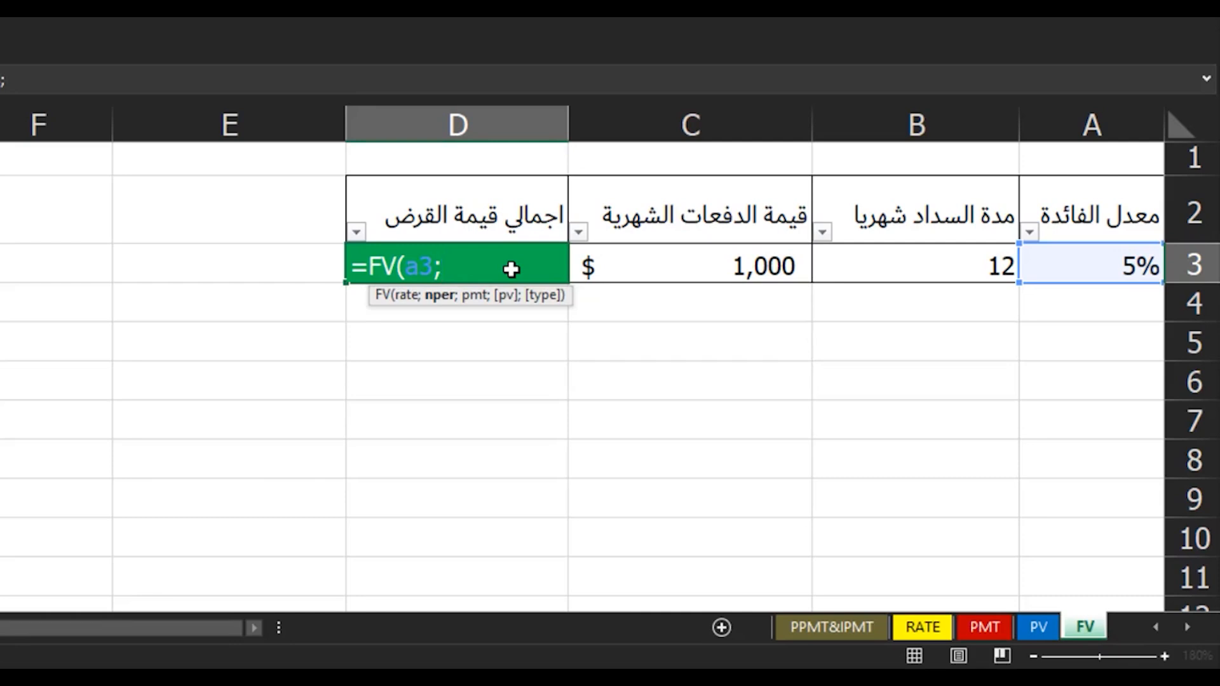
pyautogui.write('b3')
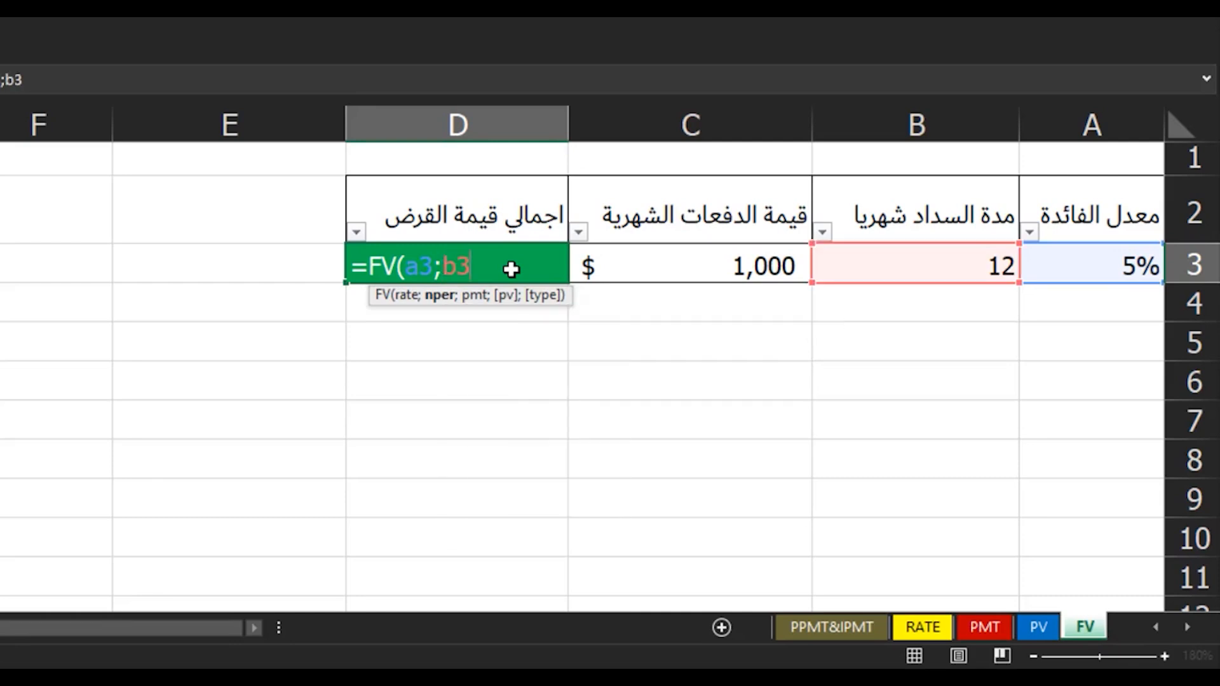
pyautogui.write(';')
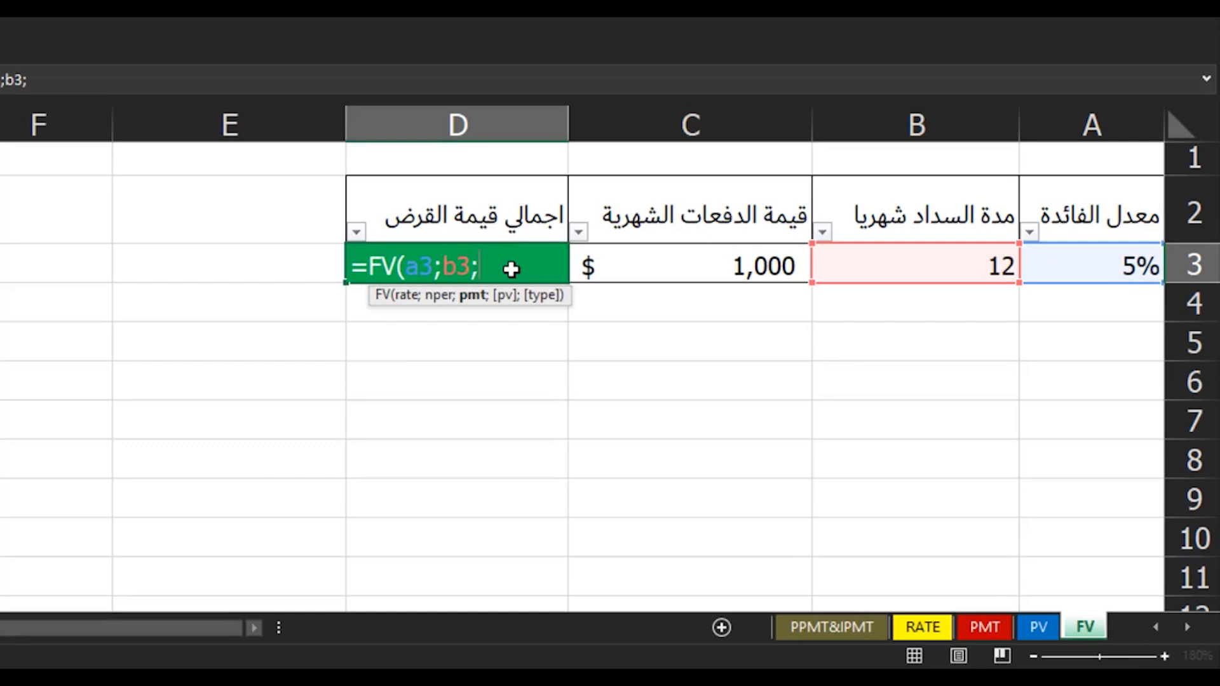
pyautogui.write('c3;')
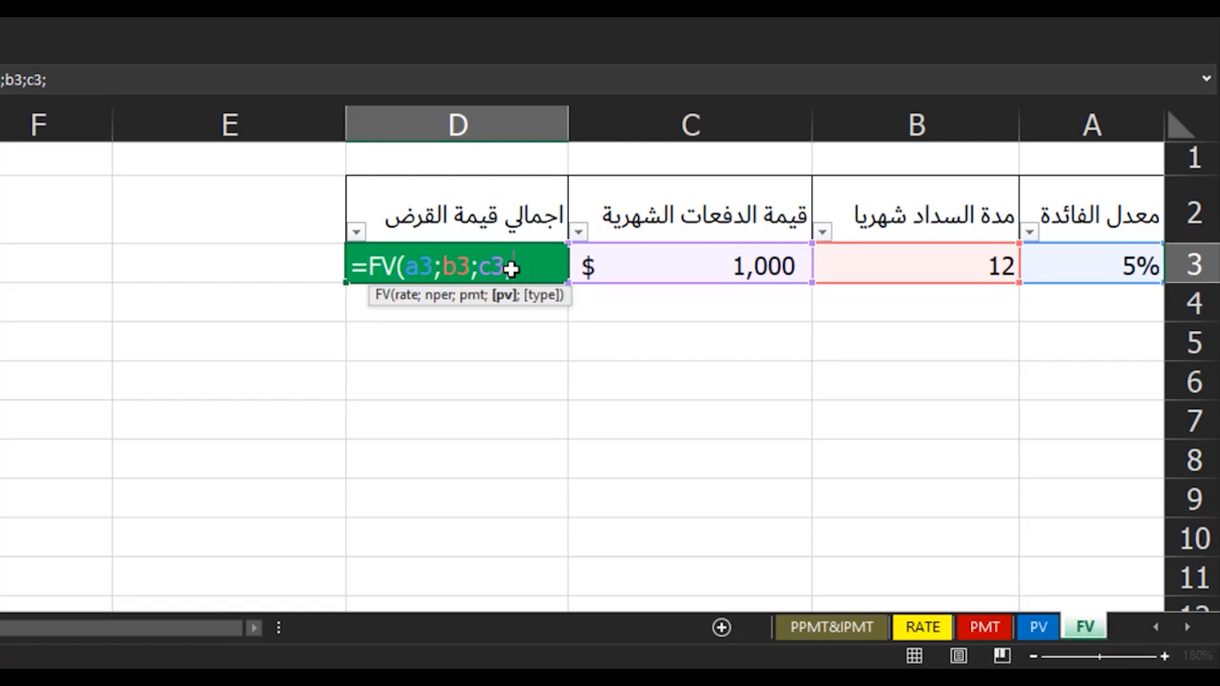
pyautogui.press('BackSpace')
pyautogui.write(')')
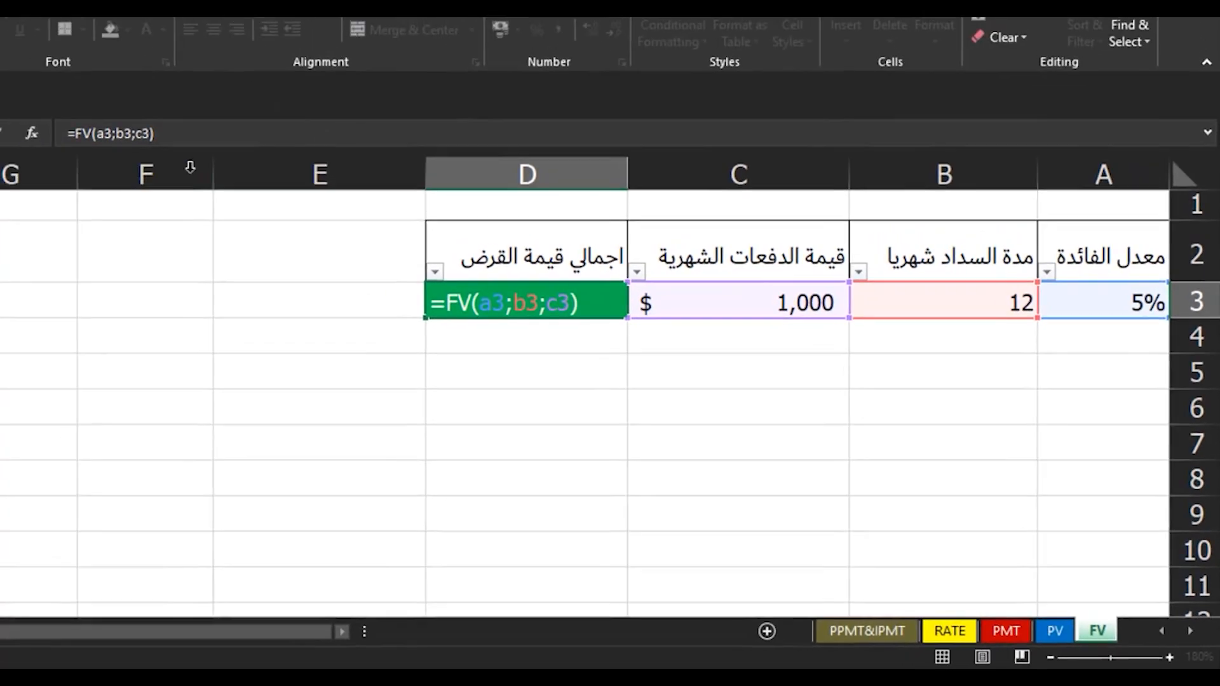
# Step: Divide the rate argument A3 by 12 in D3's formula and commit it as =FV(A3/12;B3;C3)
pyautogui.click(124, 138)
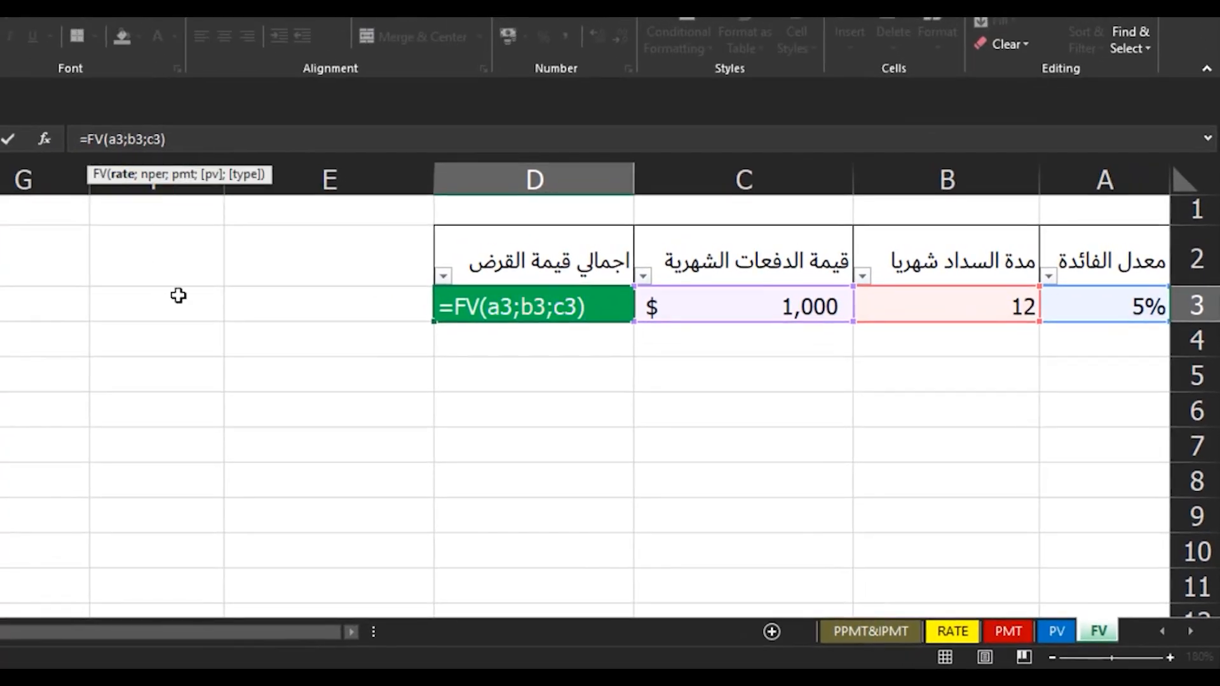
pyautogui.write('/12')
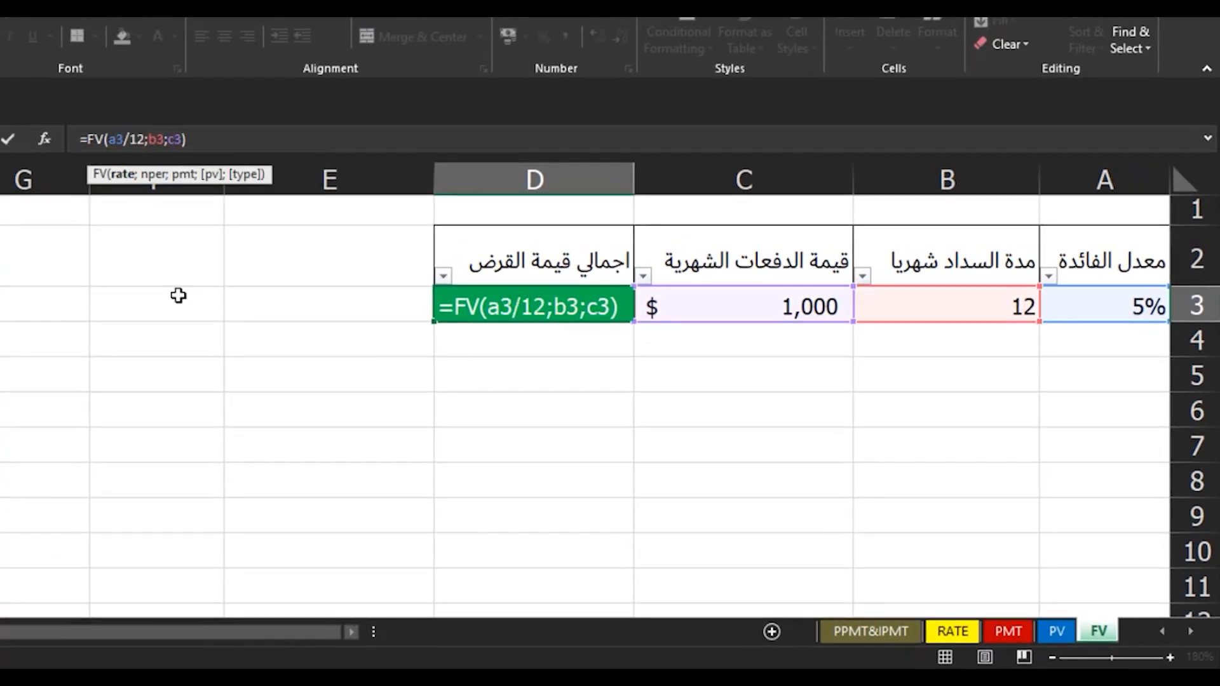
pyautogui.hotkey('ctrl', 'Return')
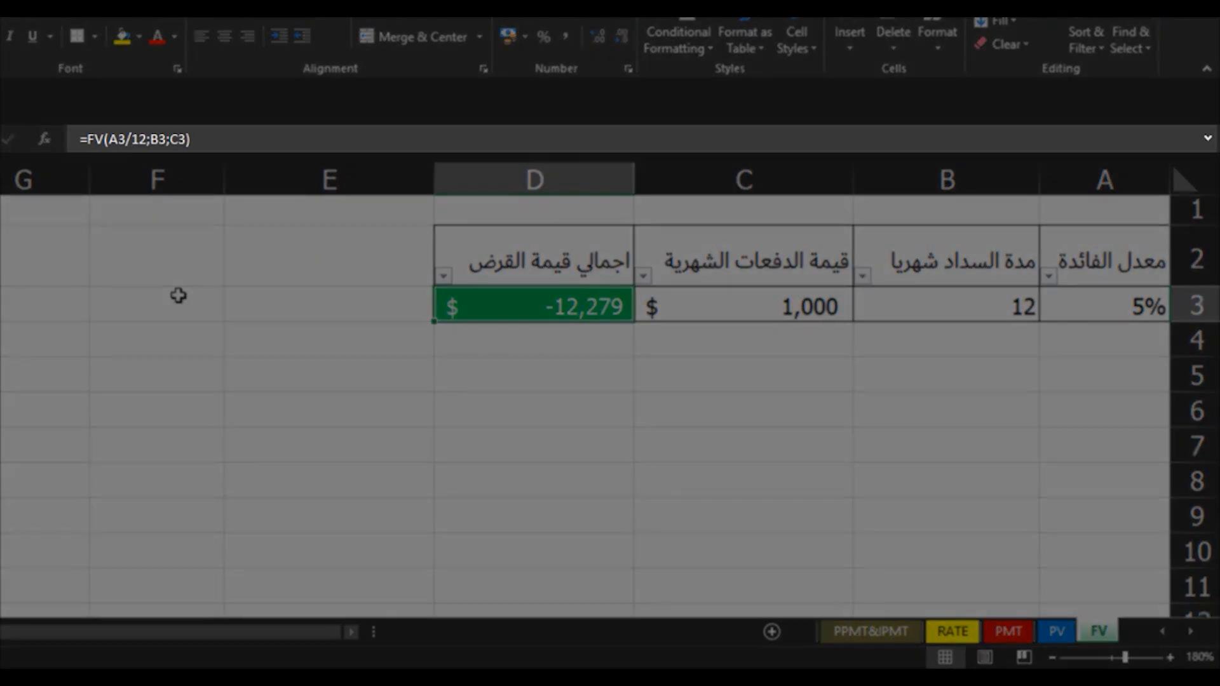
# Step: Negate the payment argument C3 in D3's FV formula
pyautogui.click(162, 141)
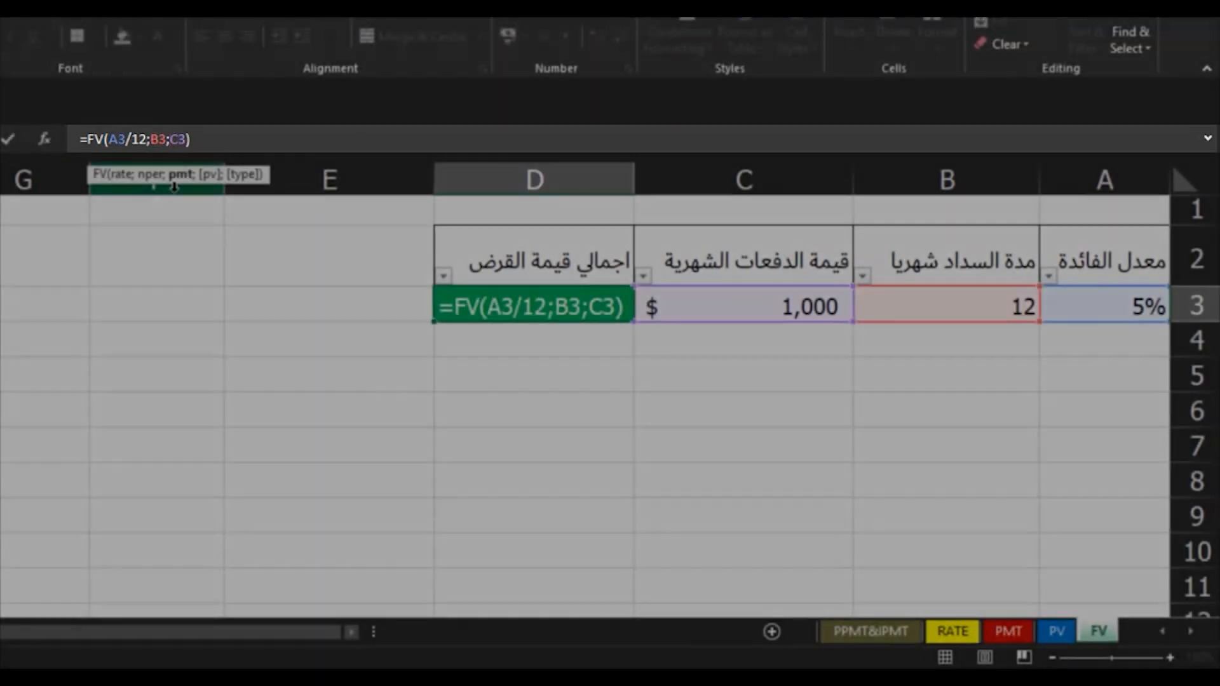
pyautogui.write('-')
pyautogui.press('Return')
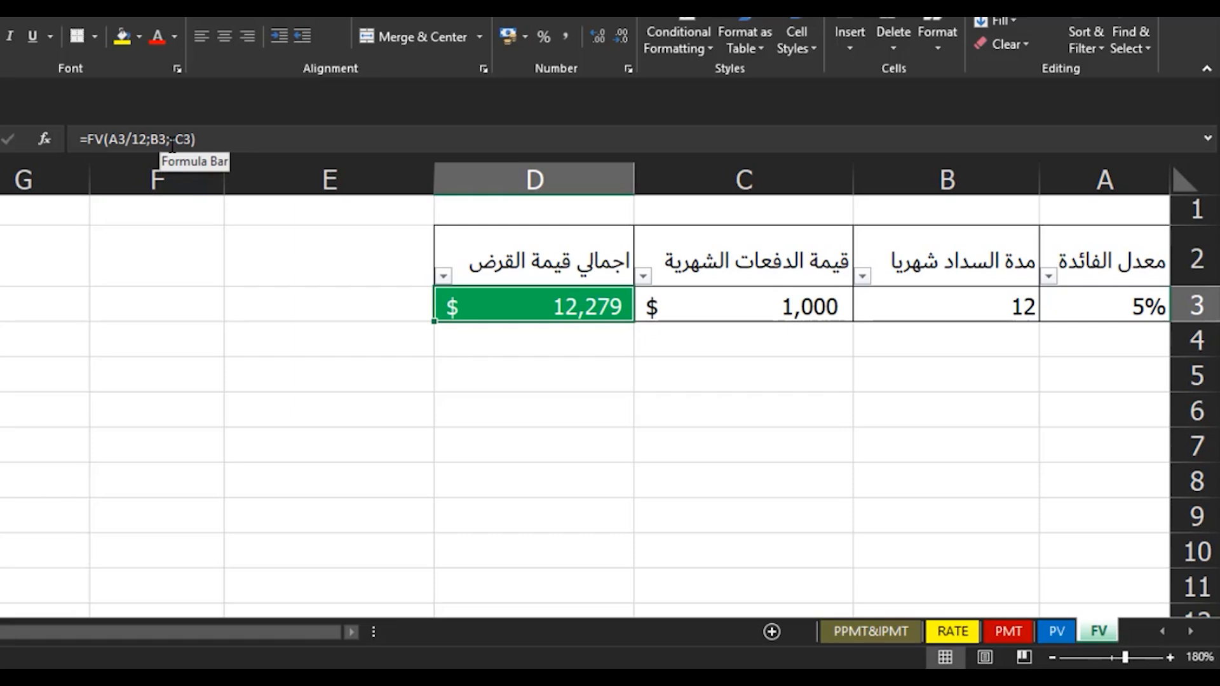
# Step: On the PV sheet, calculate the present value in B2 with =PV(B3;B4;;B6), leaving the payment argument empty
pyautogui.click(1057, 631)
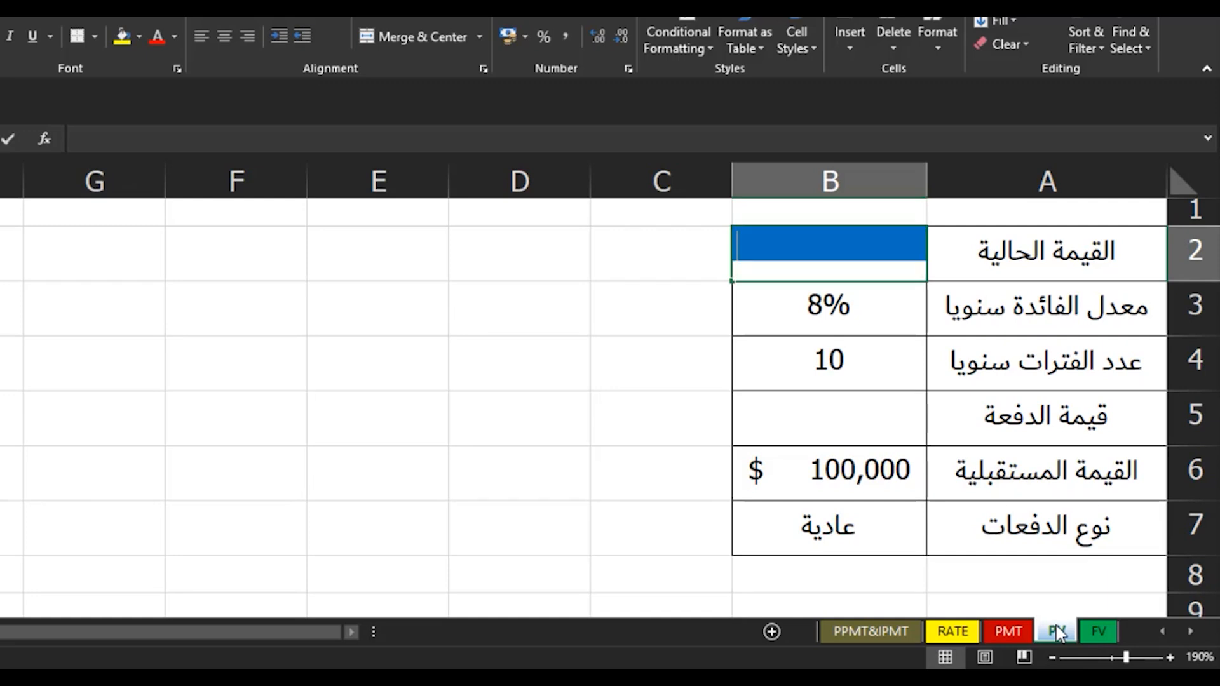
pyautogui.write('=pv')
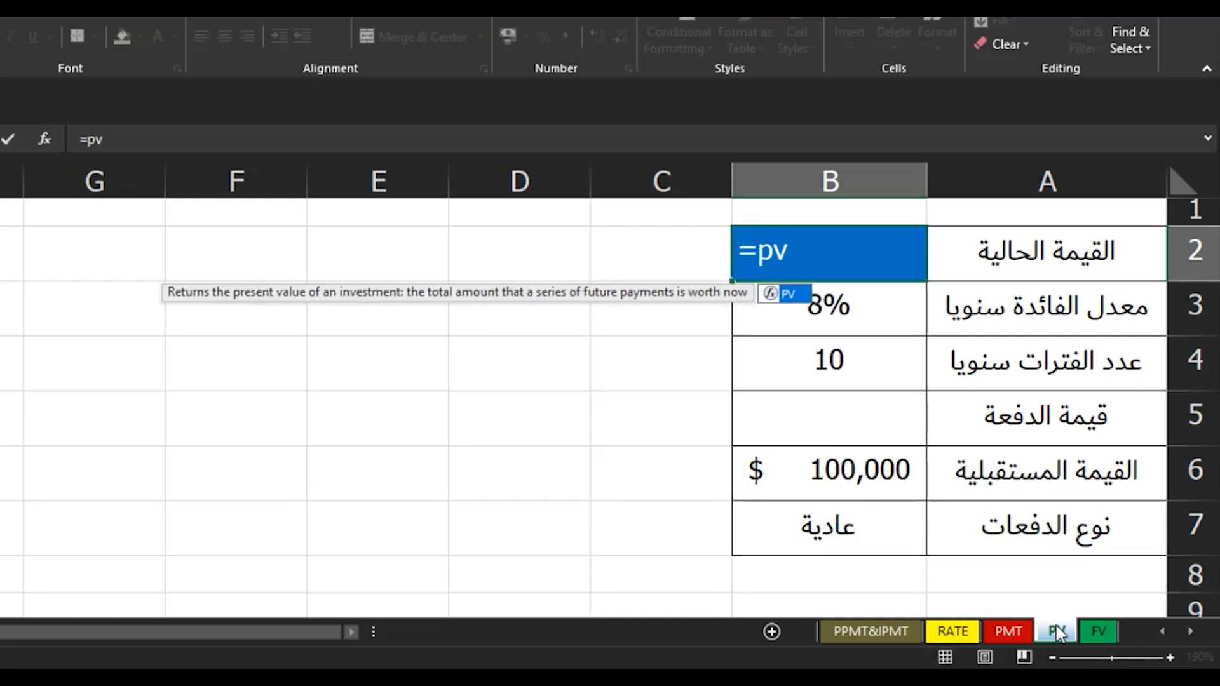
pyautogui.press('Tab')
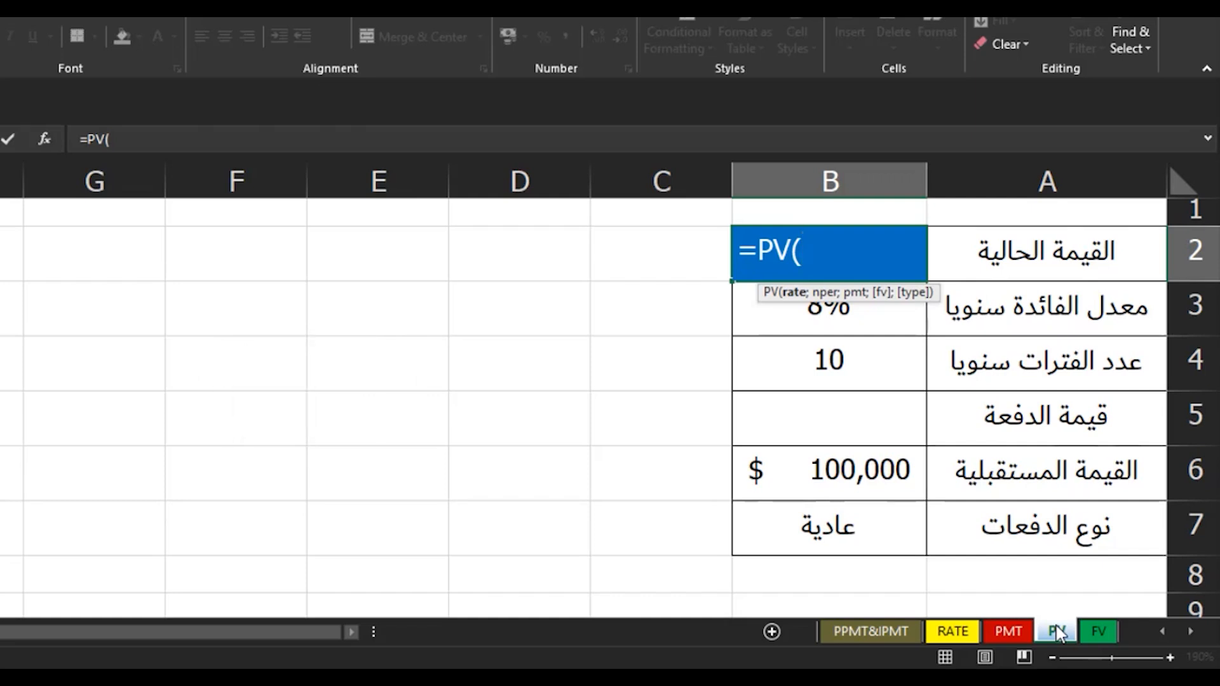
pyautogui.write('b3')
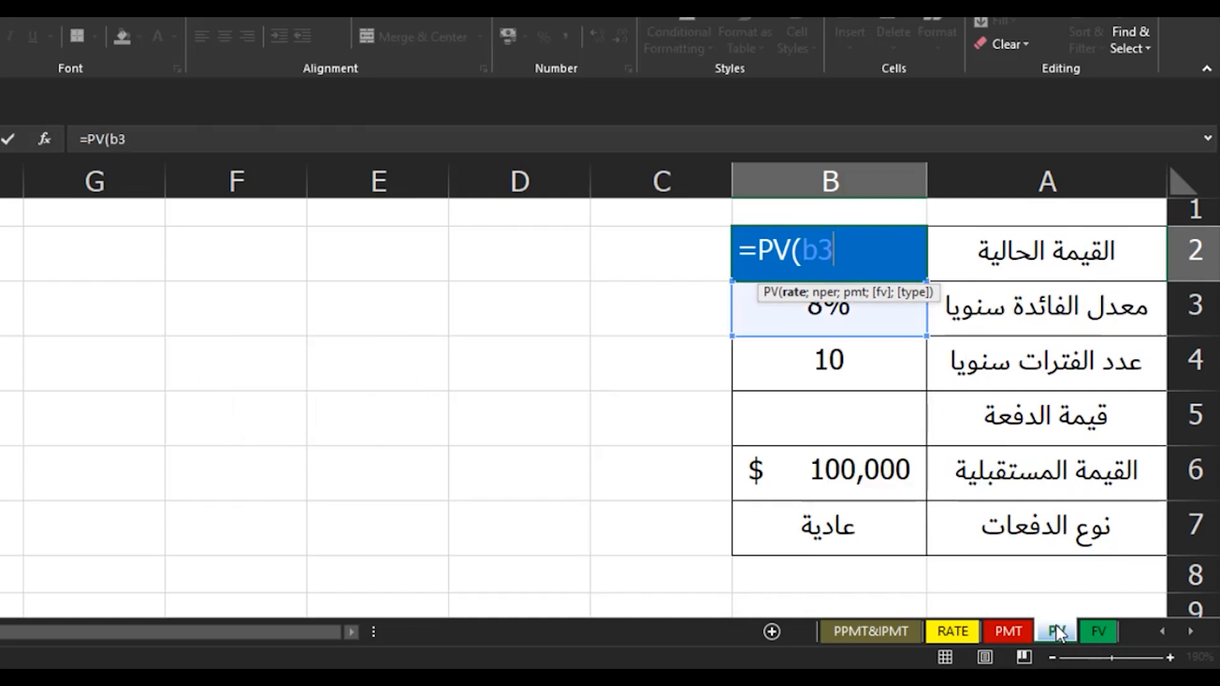
pyautogui.write(';')
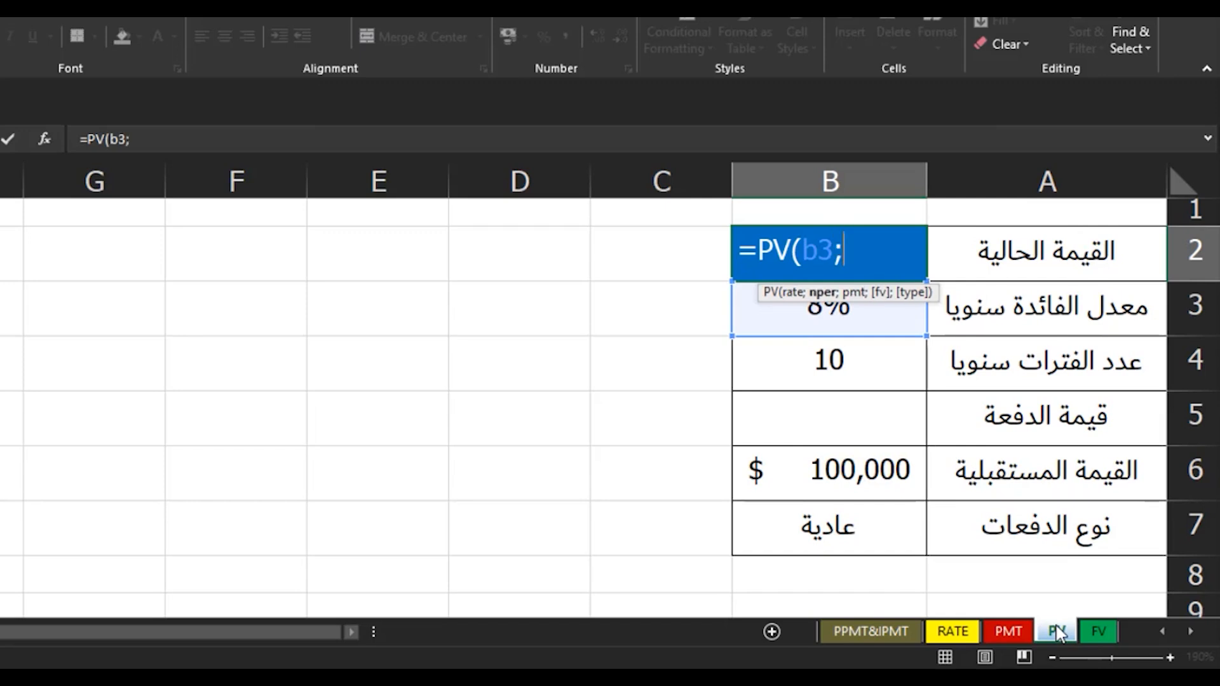
pyautogui.write('b')
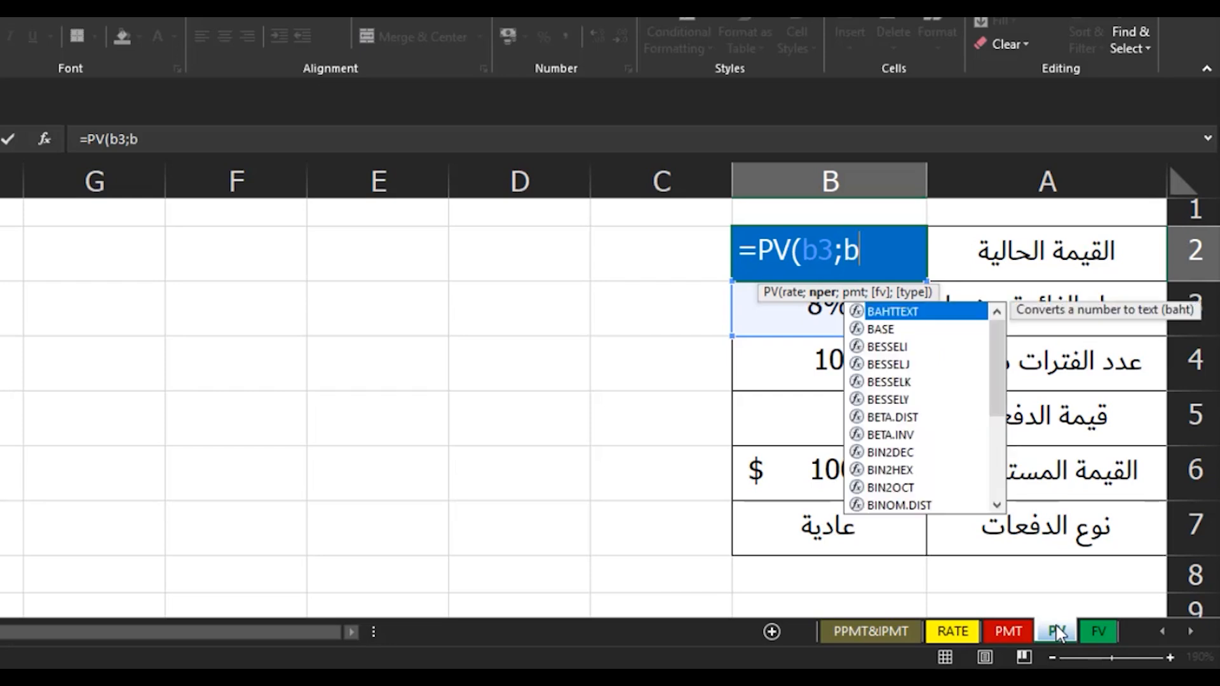
pyautogui.write('4;')
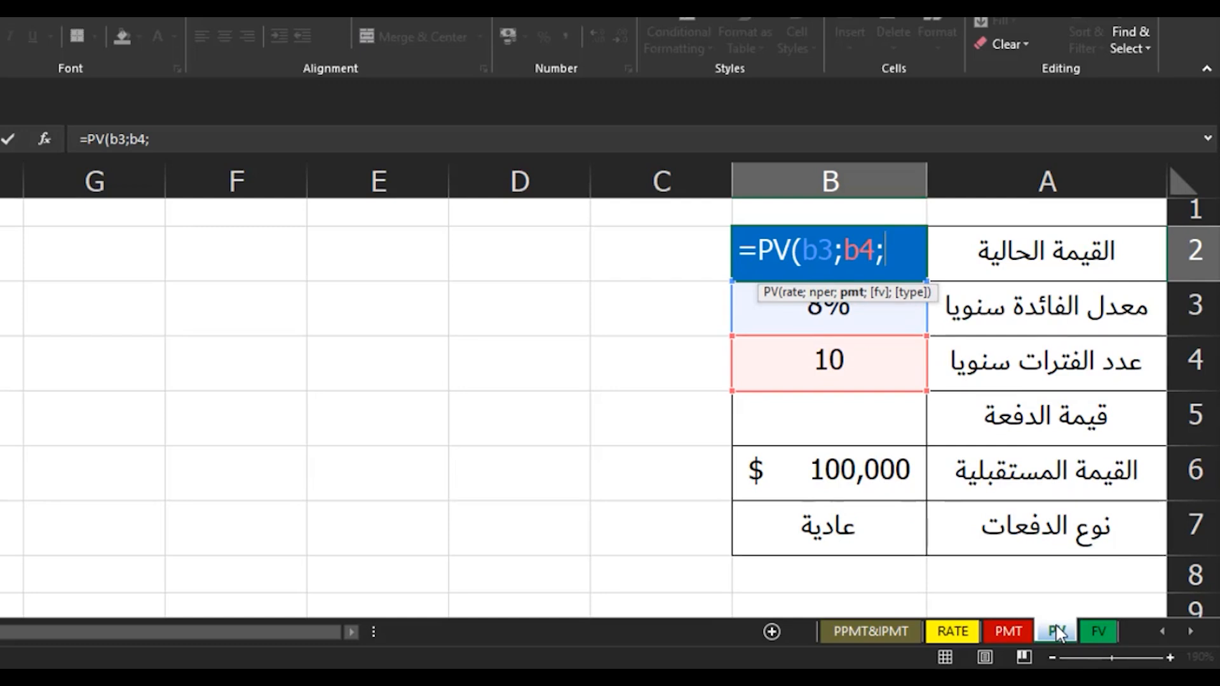
pyautogui.write(';')
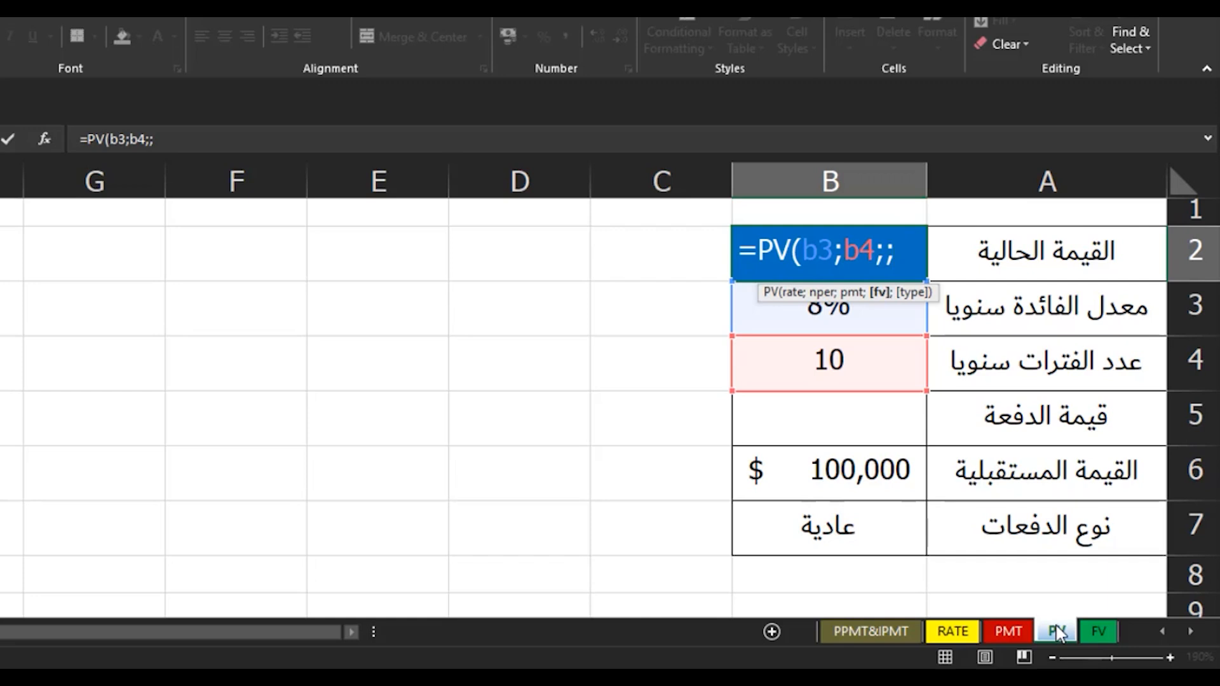
pyautogui.write('b6')
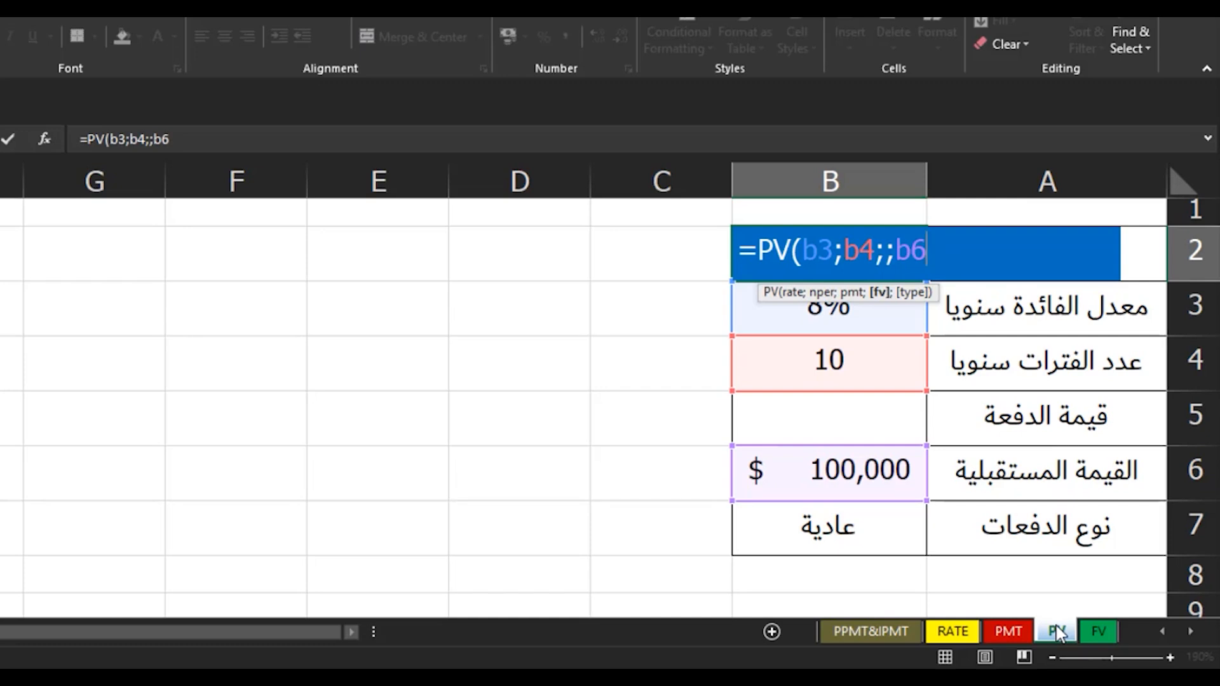
pyautogui.write(')')
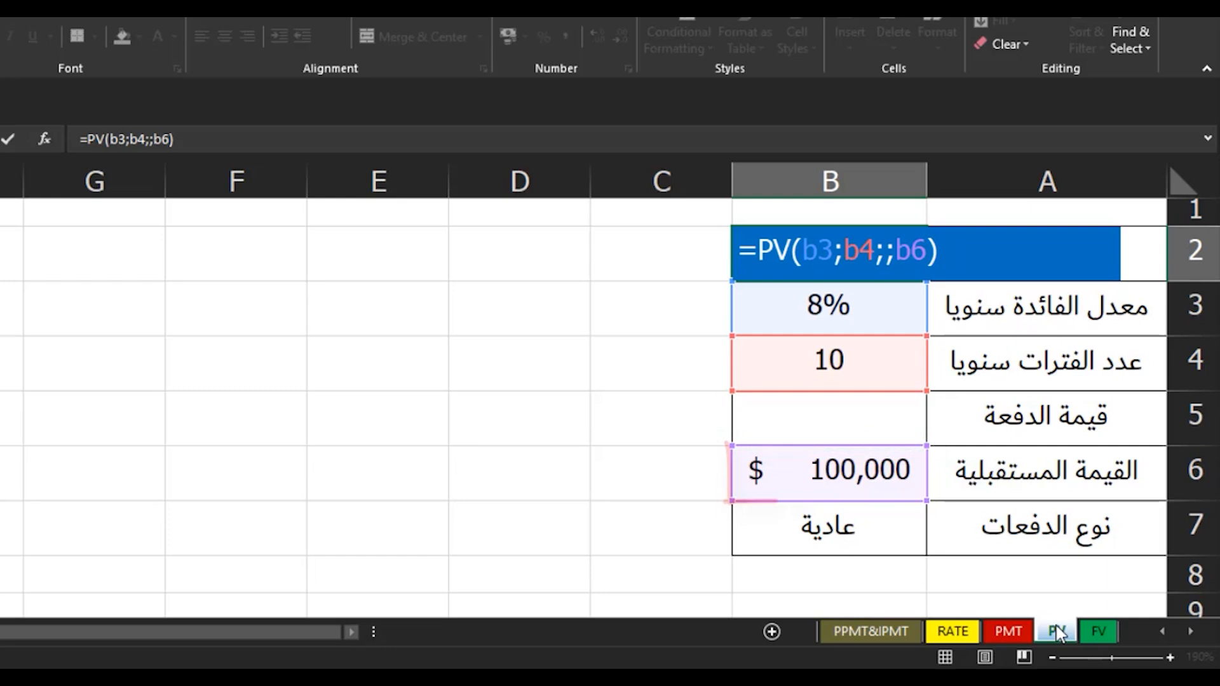
pyautogui.hotkey('ctrl', 'Return')
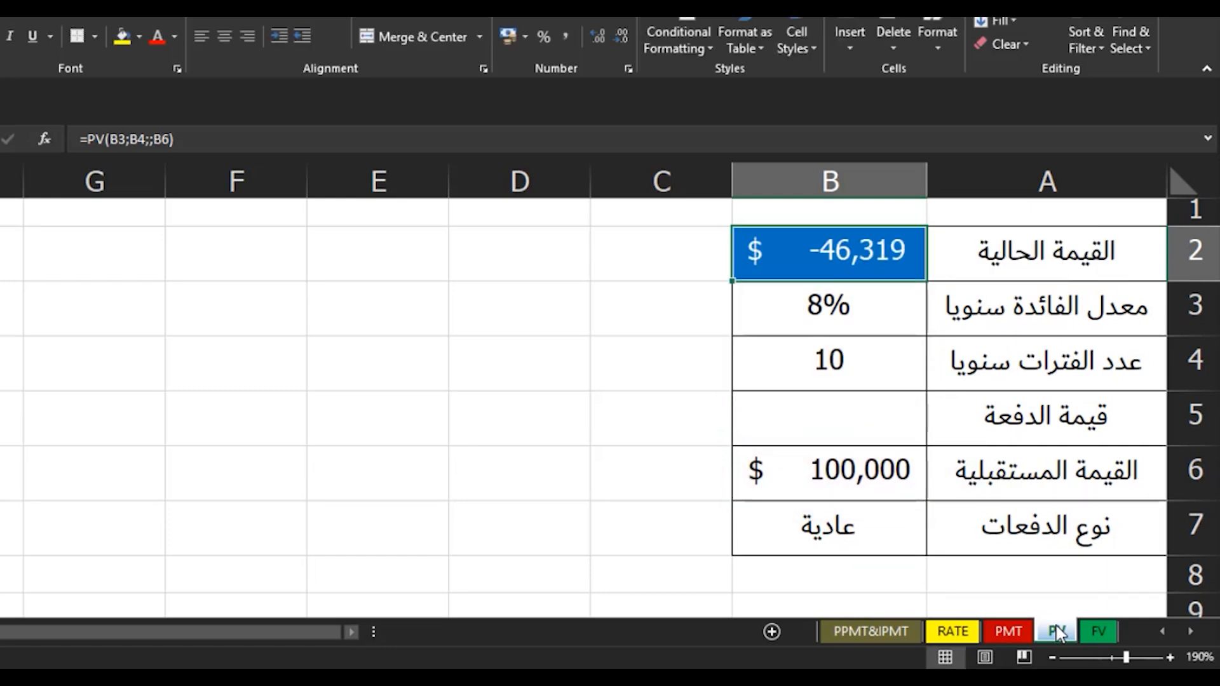
# Step: Put a minus sign before the PV function in B2 so the formula reads =-PV(B3;B4;;B6)
pyautogui.click(89, 140)
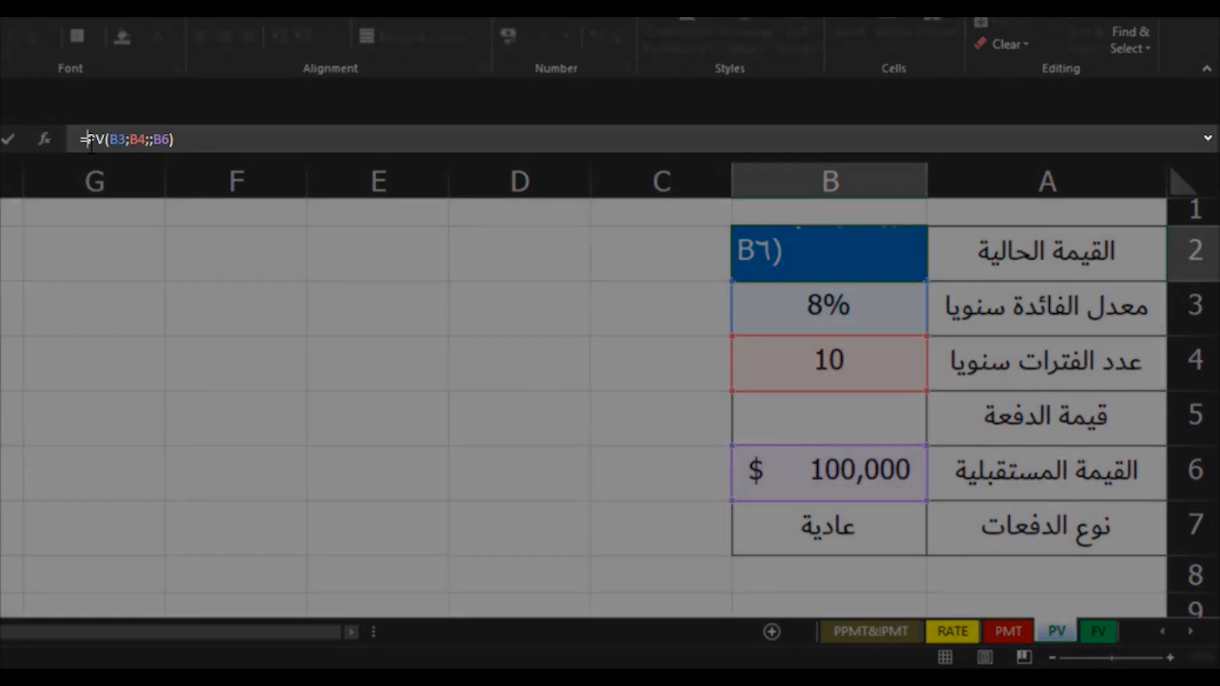
pyautogui.write('-')
pyautogui.press('Return')
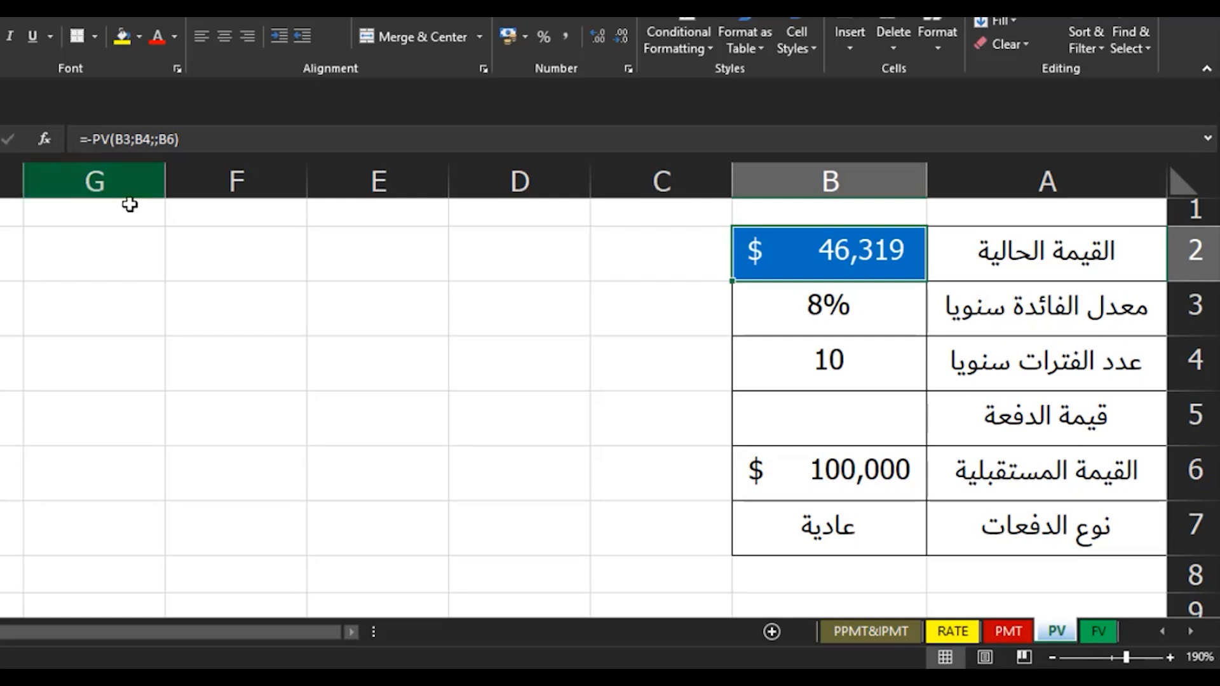
# Step: On the PMT sheet, calculate the monthly loan payment in B4 with =PMT(B1/12;B2;B3)
pyautogui.click(1010, 633)
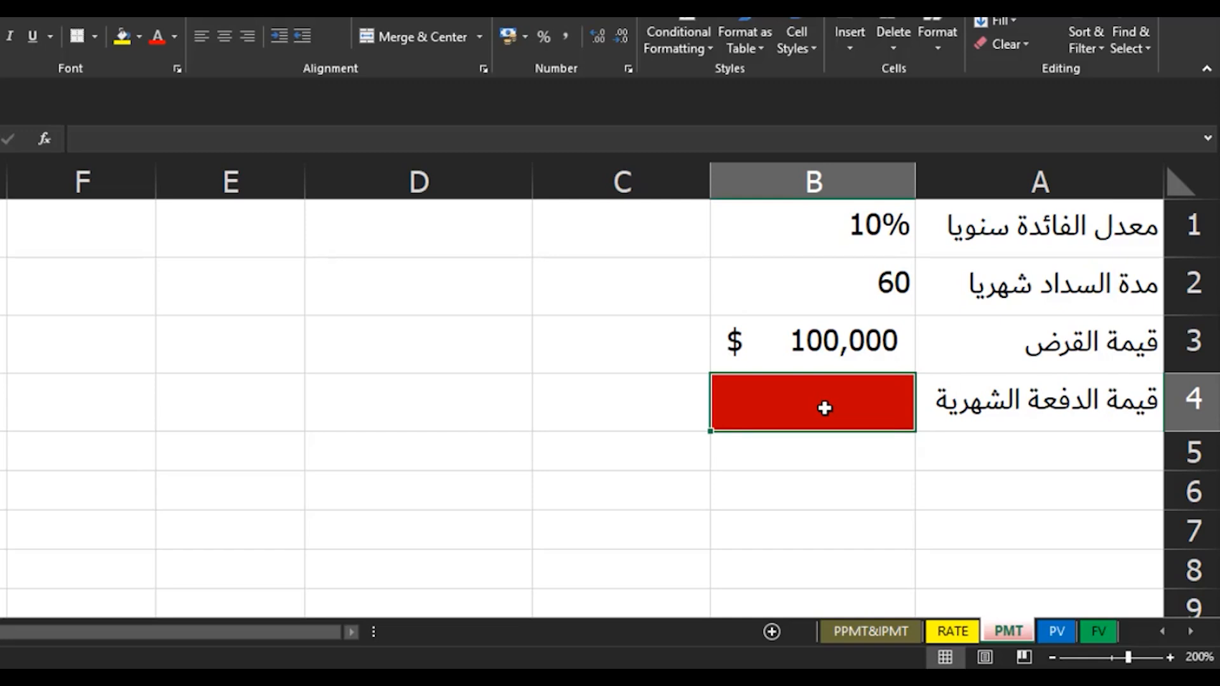
pyautogui.write('=pm')
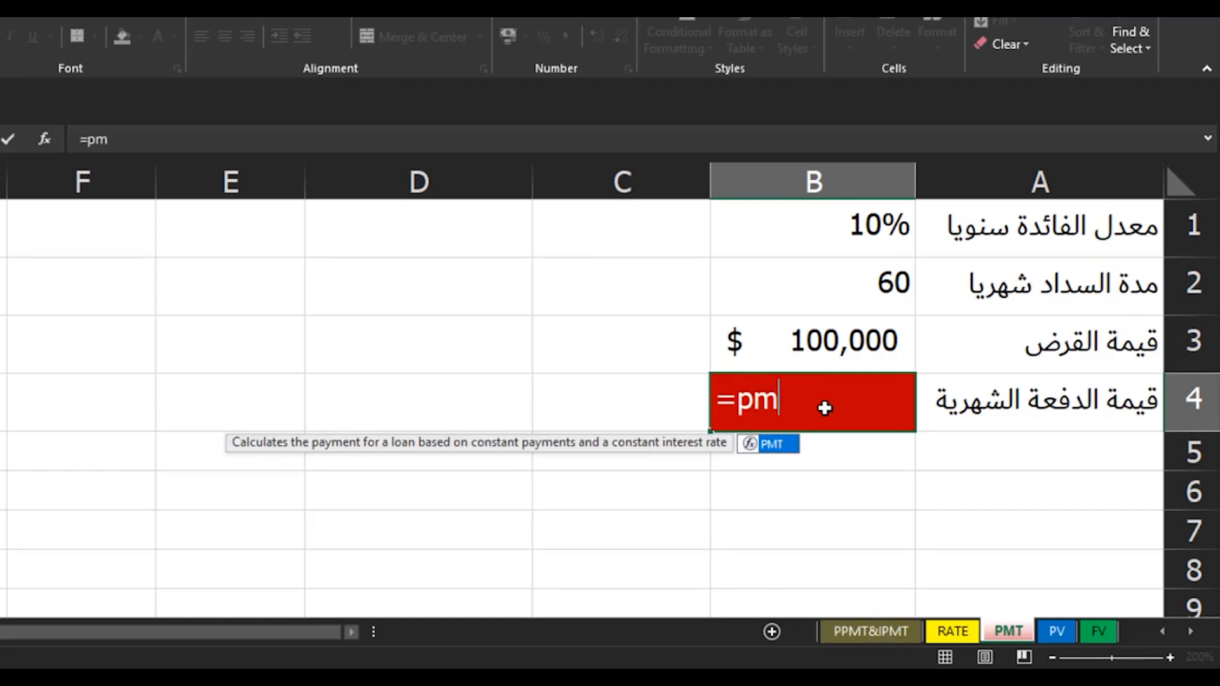
pyautogui.press('Tab')
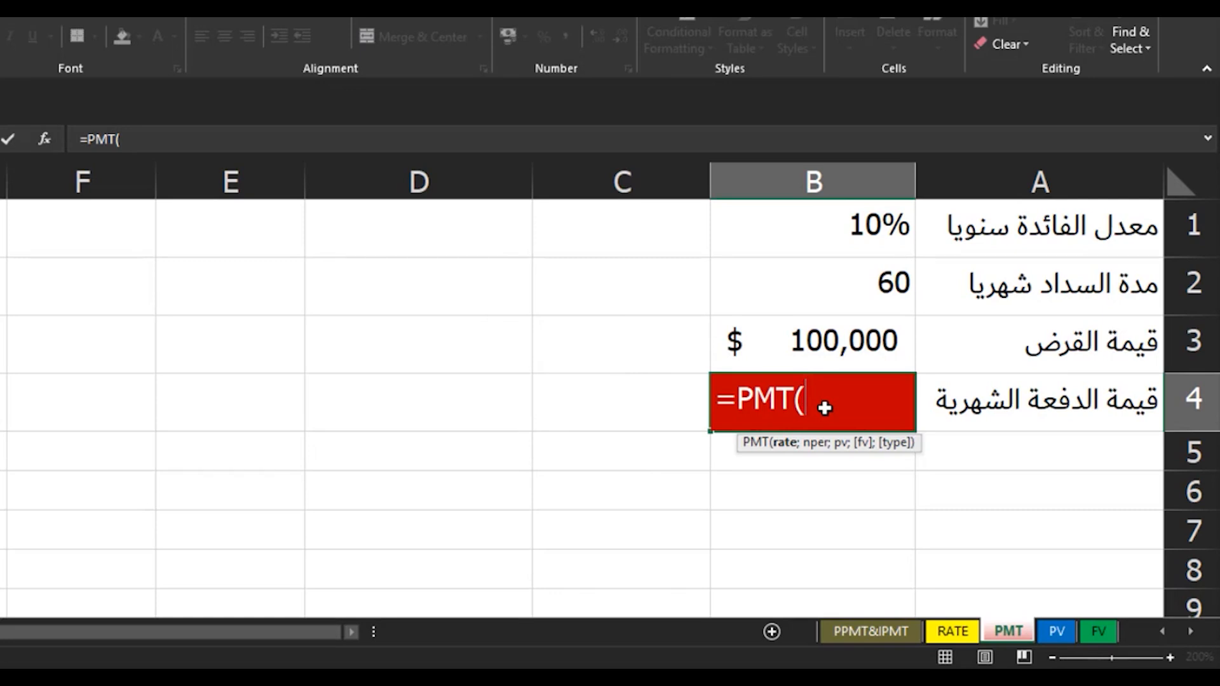
pyautogui.write('b1')
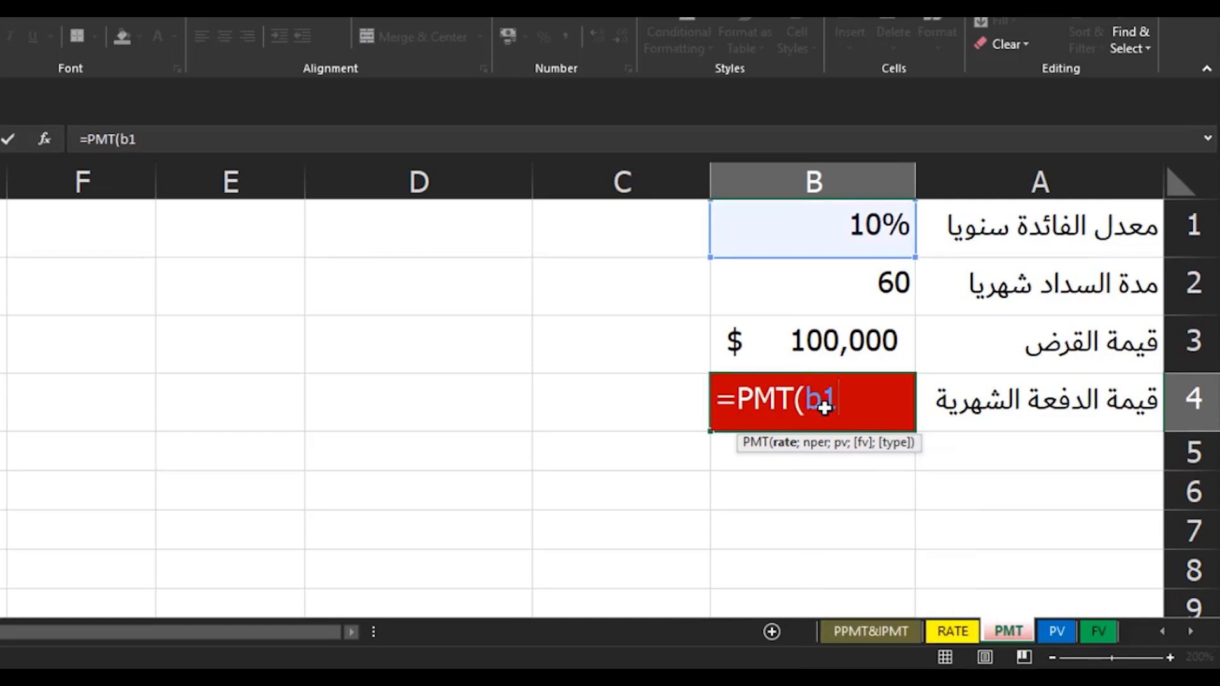
pyautogui.write('/12')
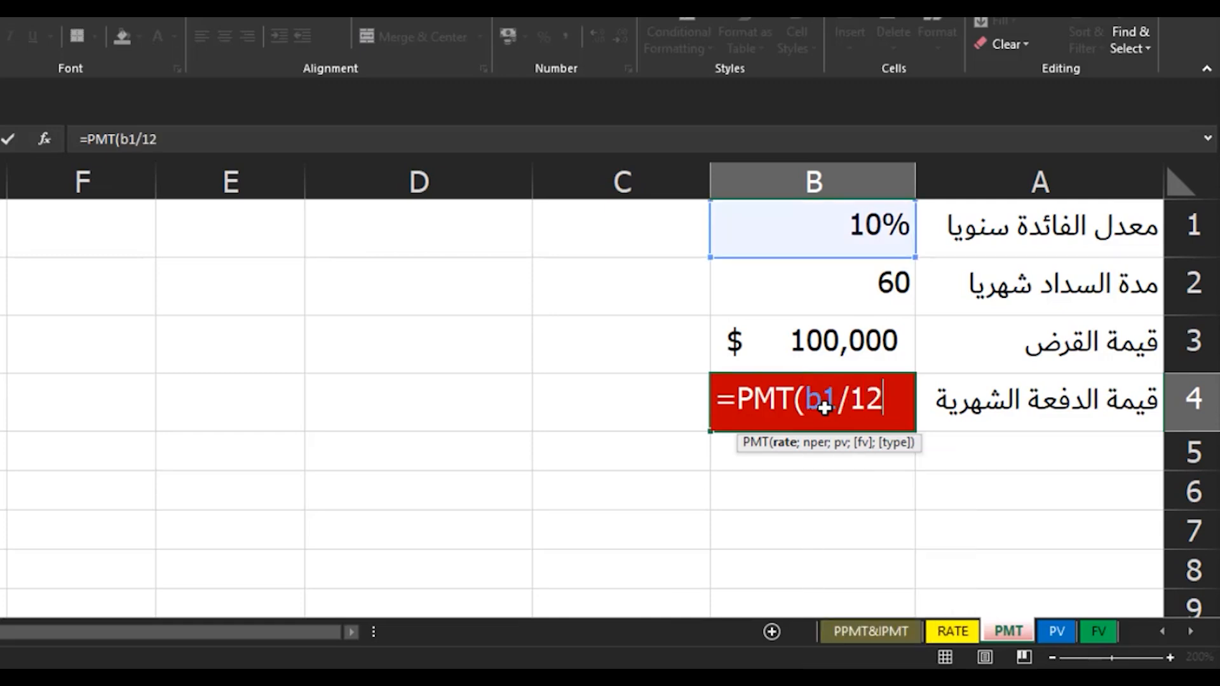
pyautogui.write(';')
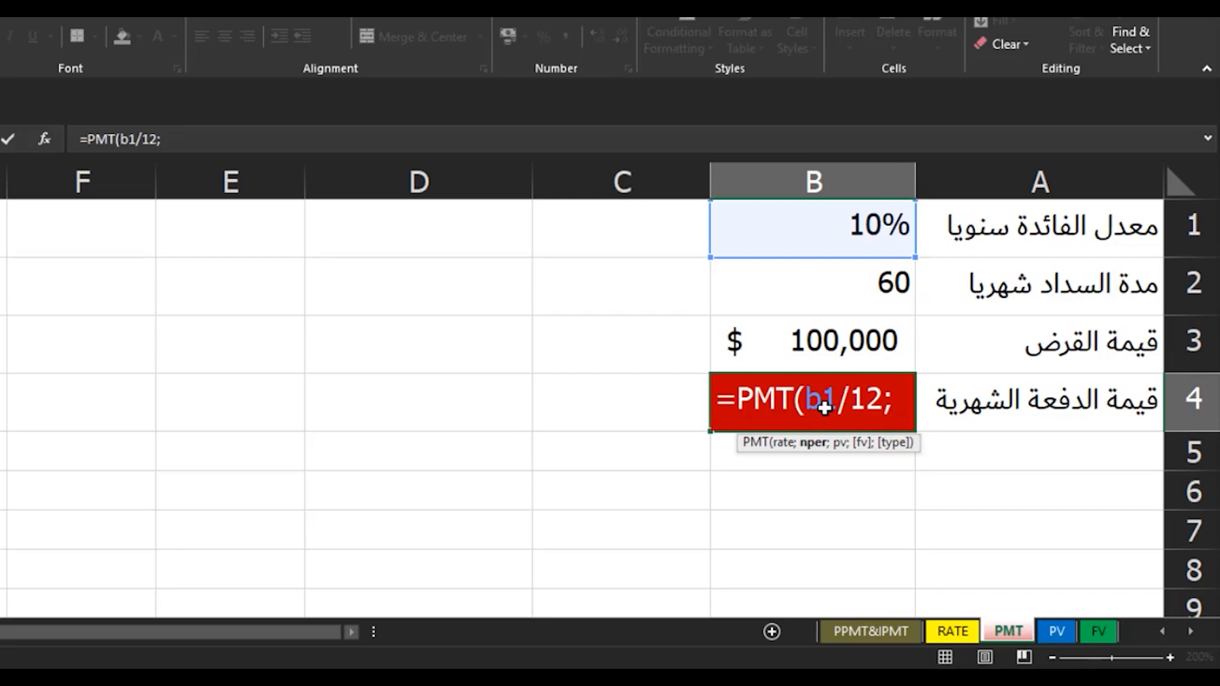
pyautogui.write('b')
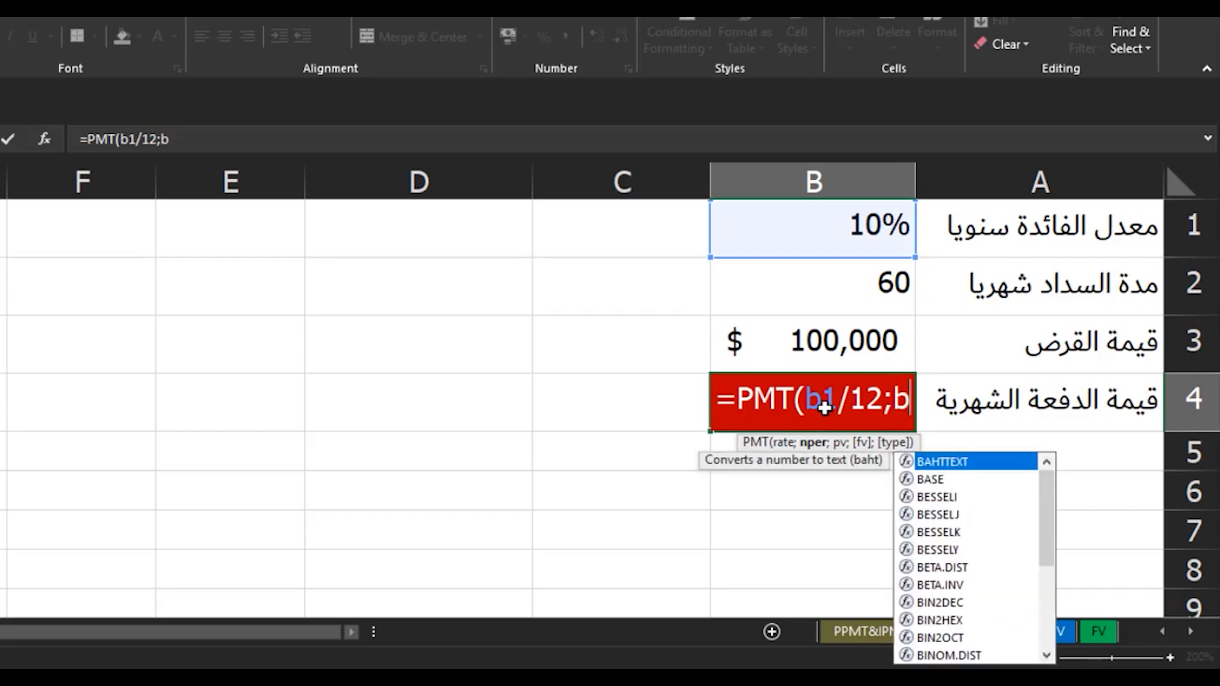
pyautogui.write('2;')
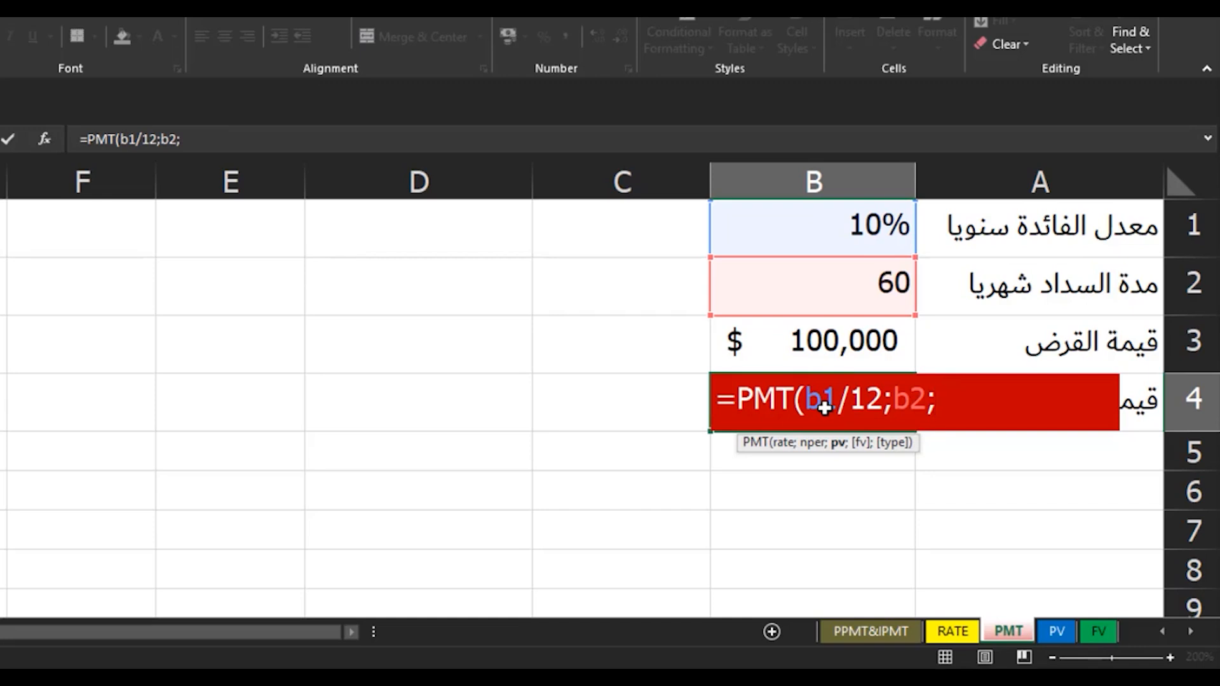
pyautogui.write('b3')
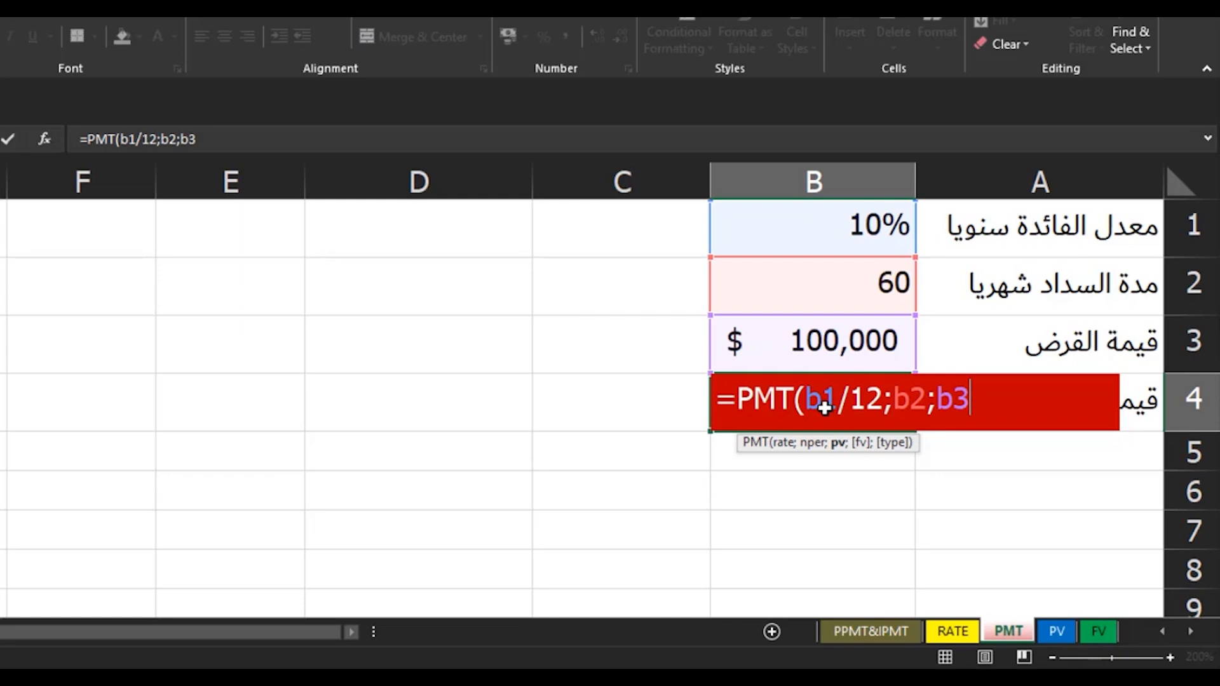
pyautogui.write(')')
pyautogui.press('Return')
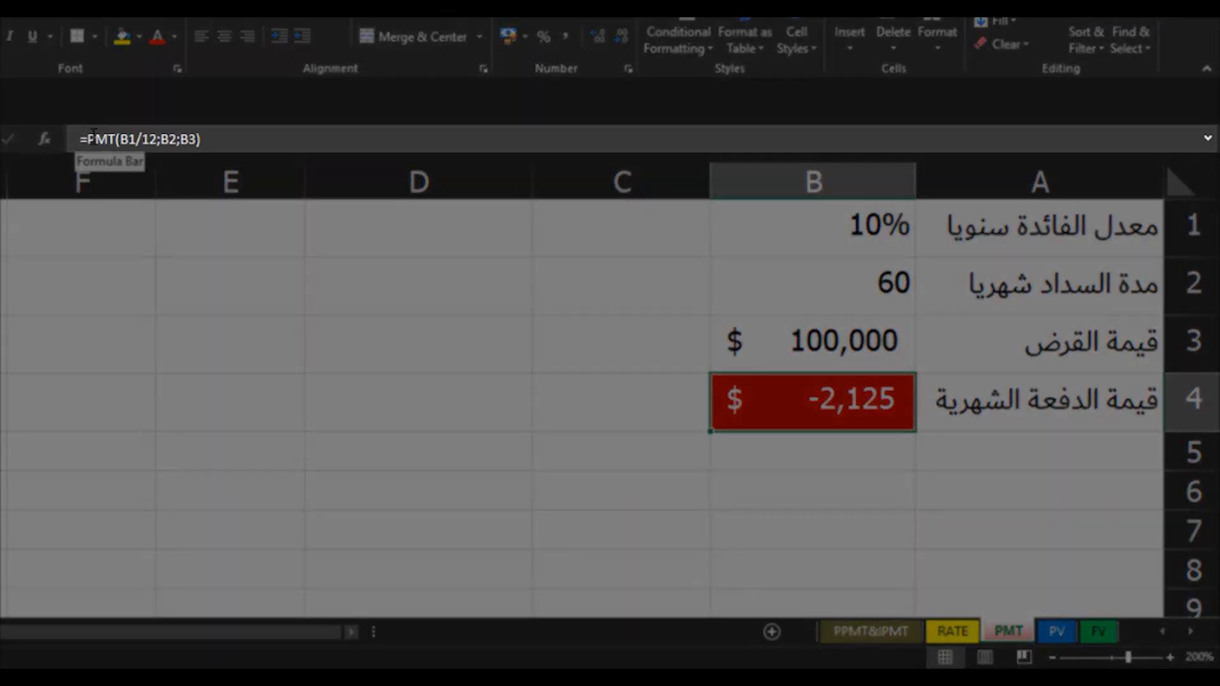
# Step: Put a minus sign before the PMT function in B4 so the formula reads =-PMT(B1/12;B2;B3)
pyautogui.click(89, 138)
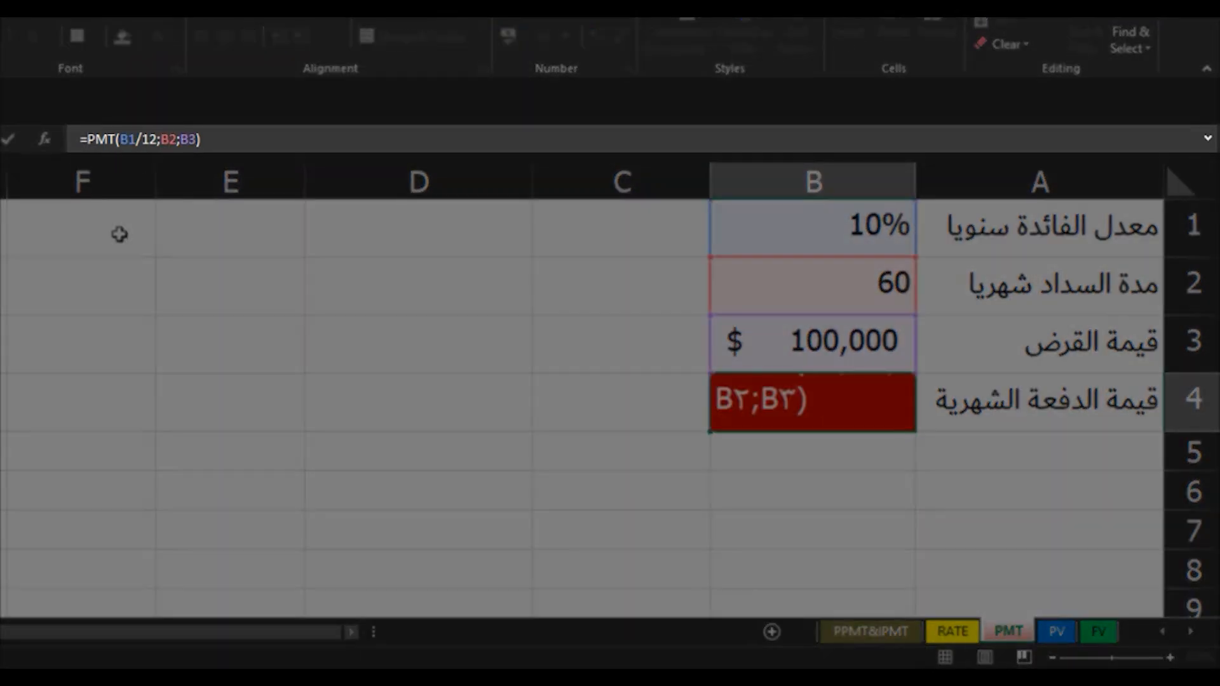
pyautogui.write('-')
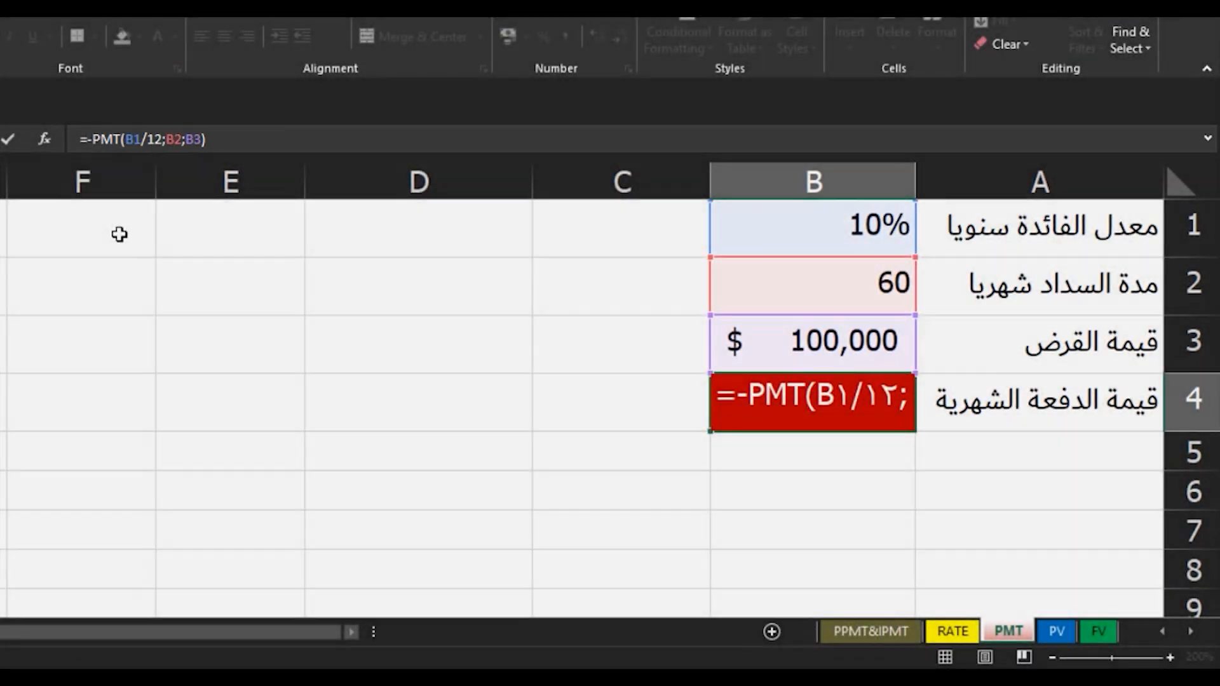
pyautogui.press('Return')
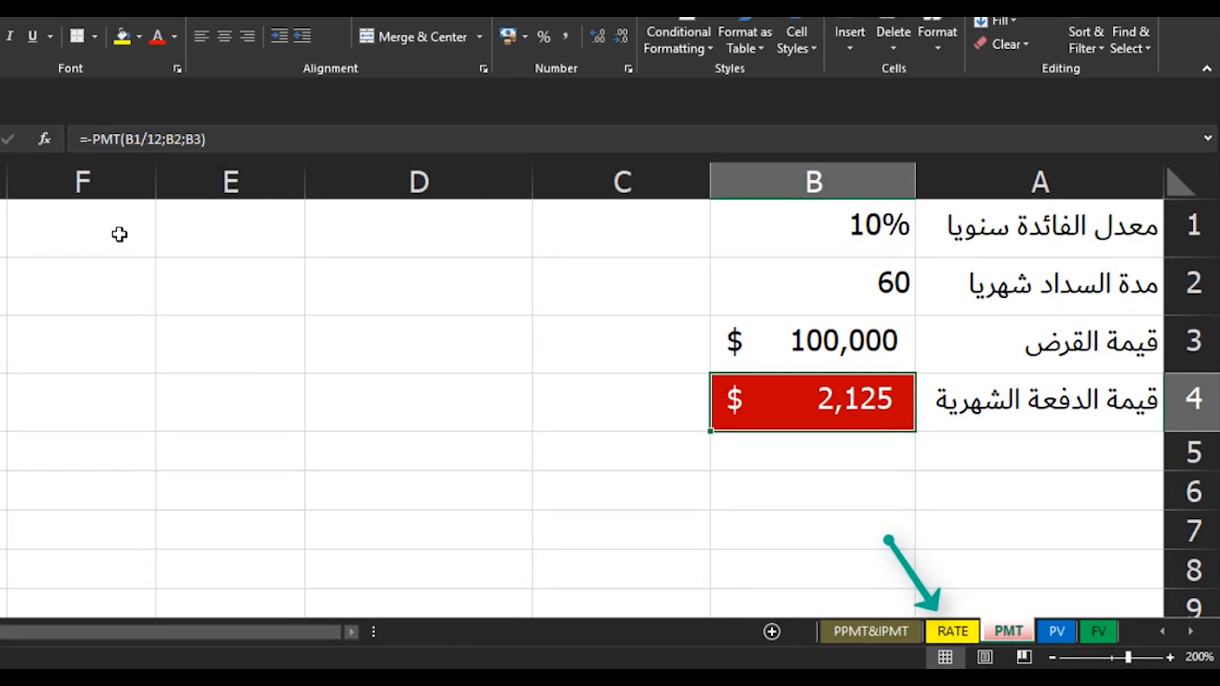
# Step: On the RATE sheet, start a RATE formula in B4 with B2 as the number of periods and B3 as the payment
pyautogui.click(953, 633)
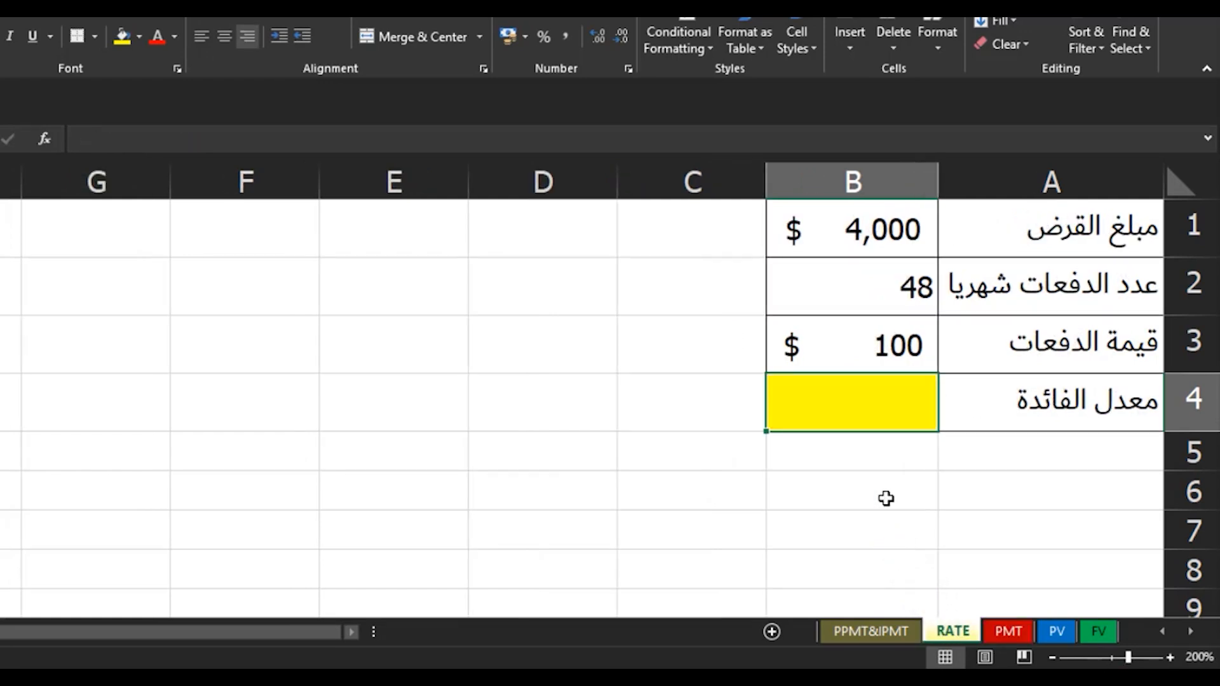
pyautogui.write('=ra')
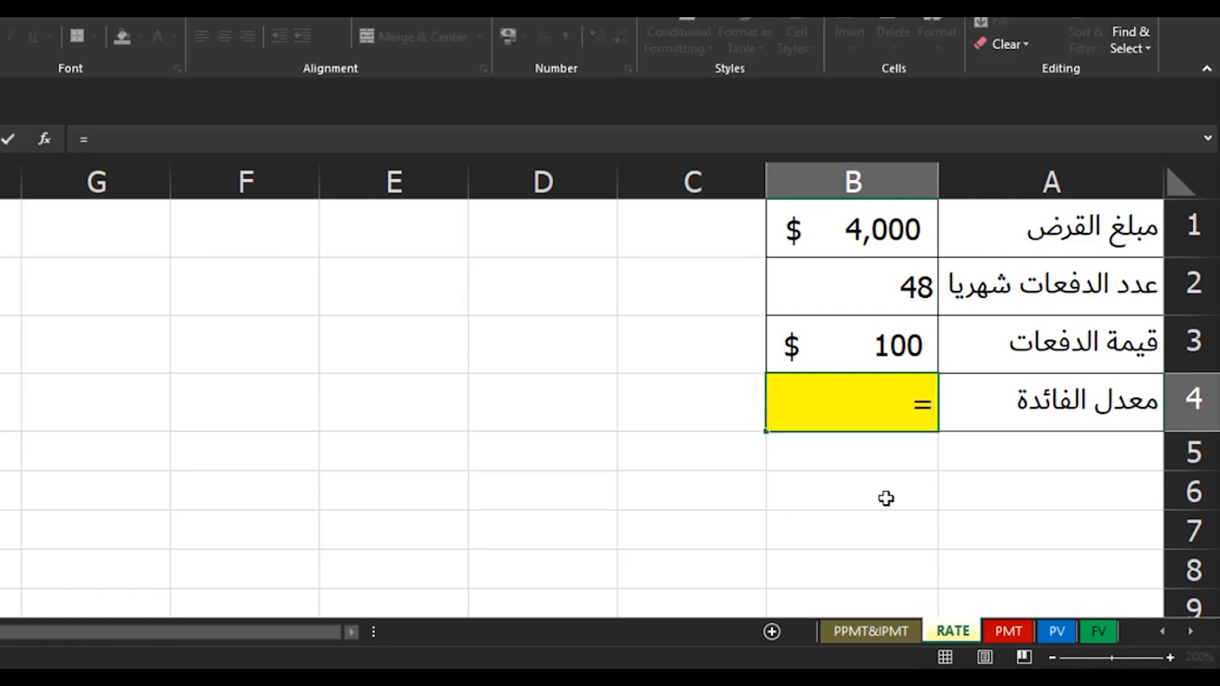
pyautogui.press('Down')
pyautogui.press('Down')
pyautogui.press('Down')
pyautogui.press('Down')
pyautogui.press('Down')
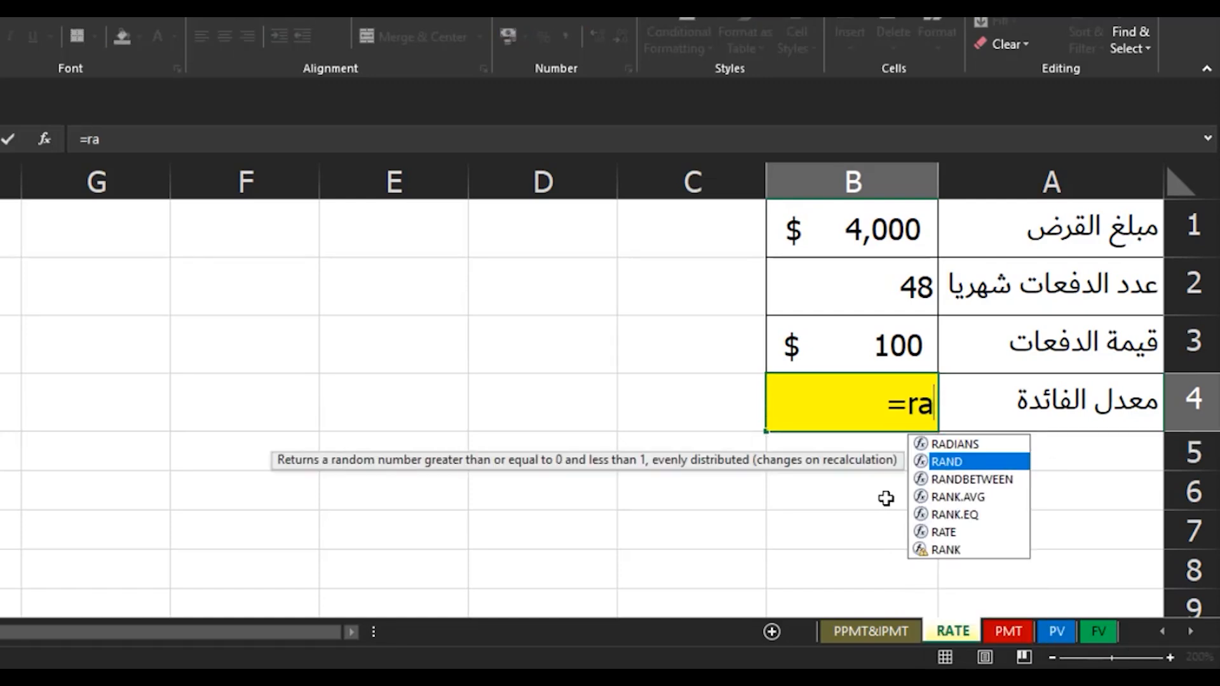
pyautogui.press('Tab')
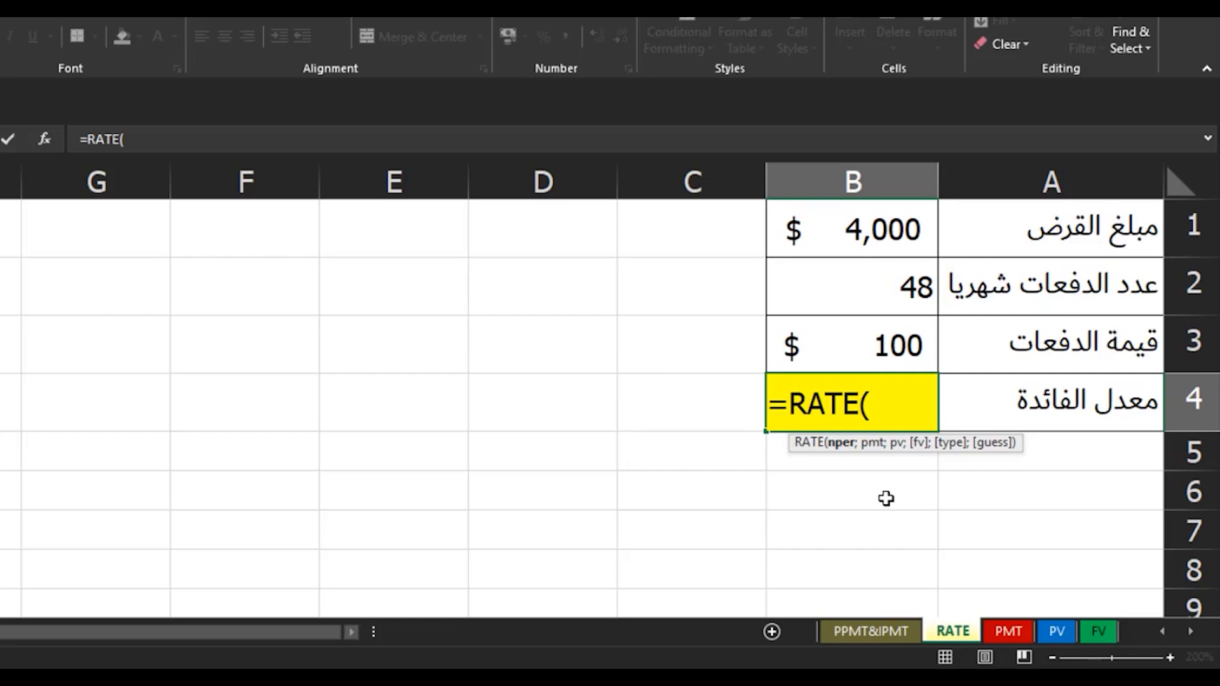
pyautogui.write('b2')
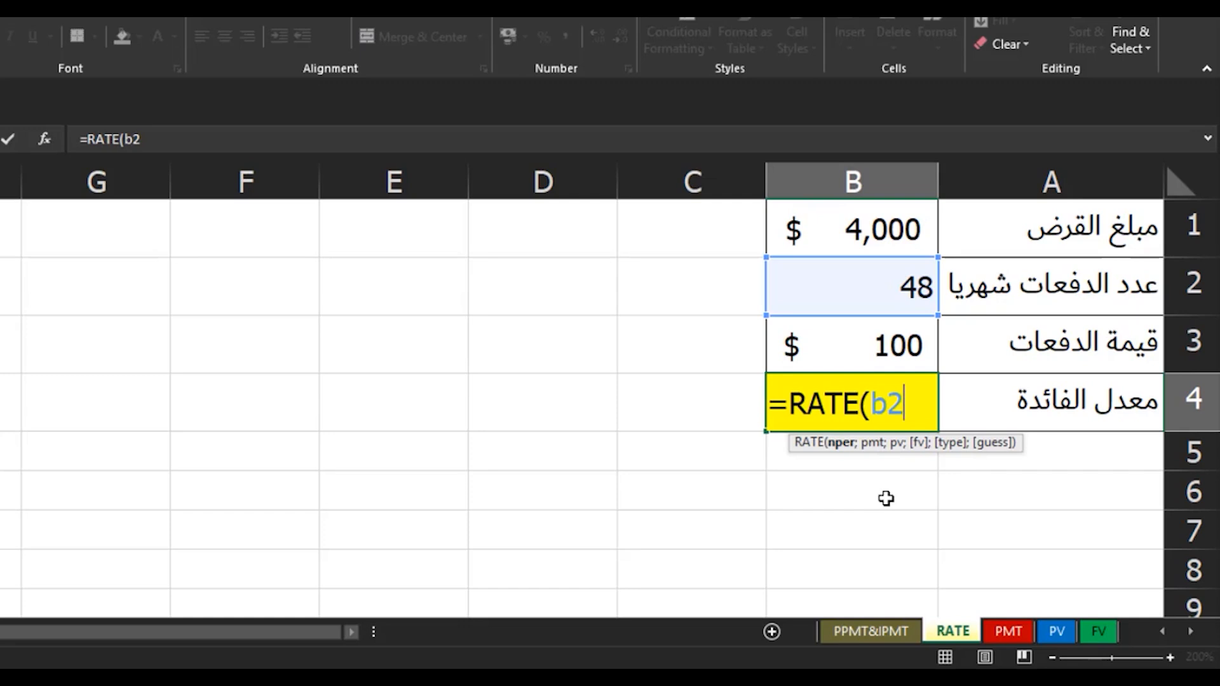
pyautogui.write(';')
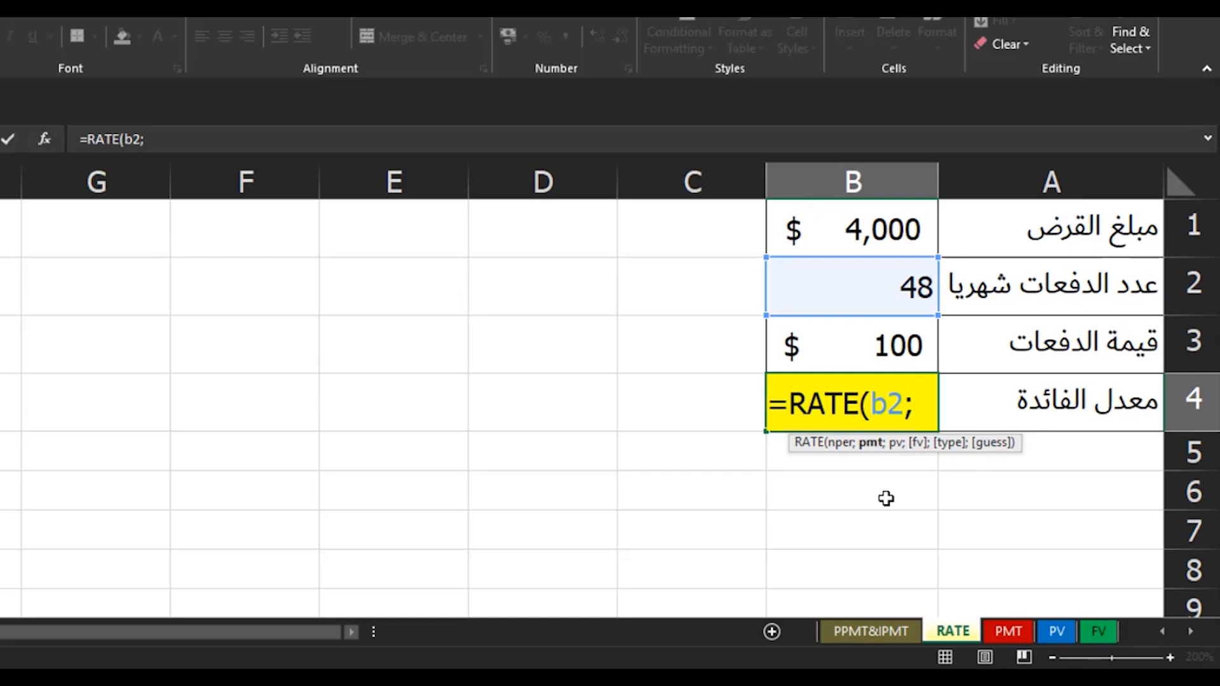
pyautogui.write('b3')
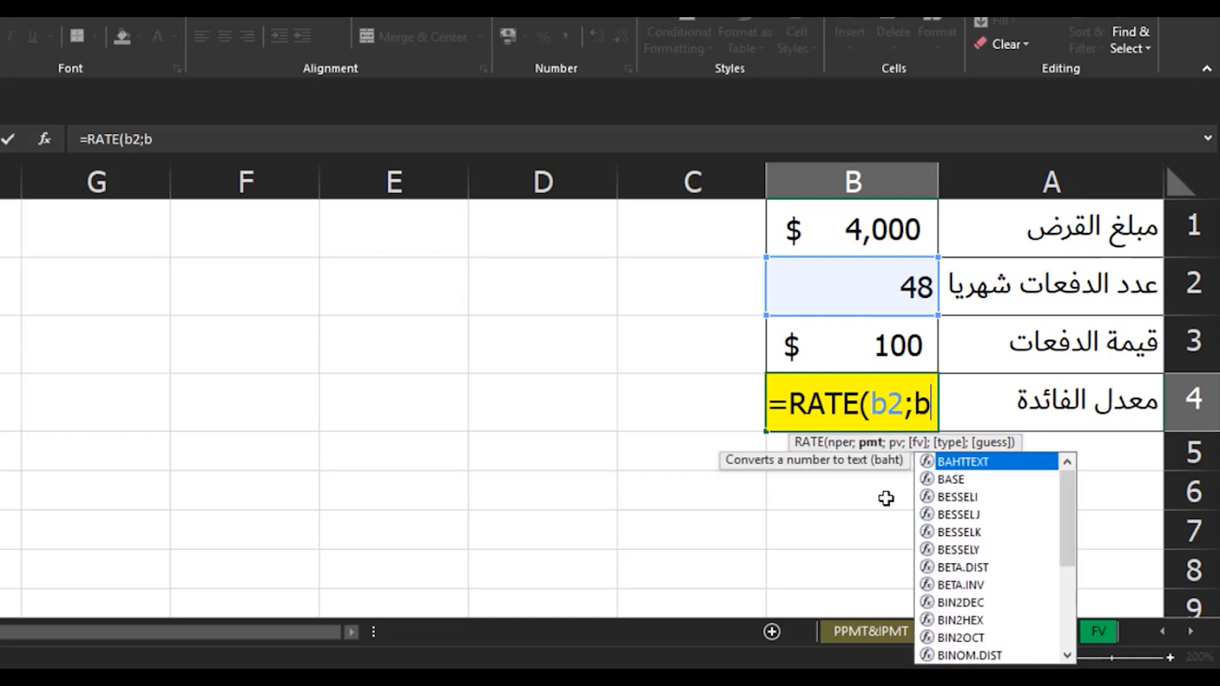
pyautogui.write(';')
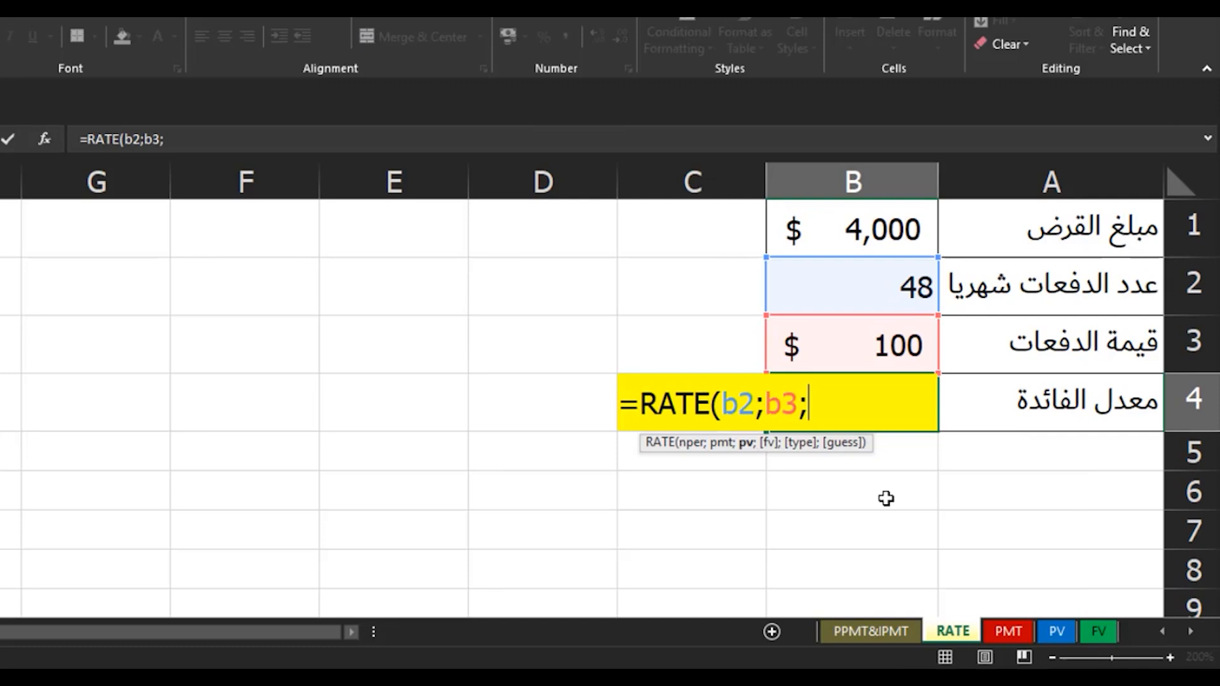
# Step: Negate the payment argument B3, add B1 as the present value, and commit B4's formula as =RATE(B2;-B3;B1)
pyautogui.click(767, 404)
pyautogui.write('-')
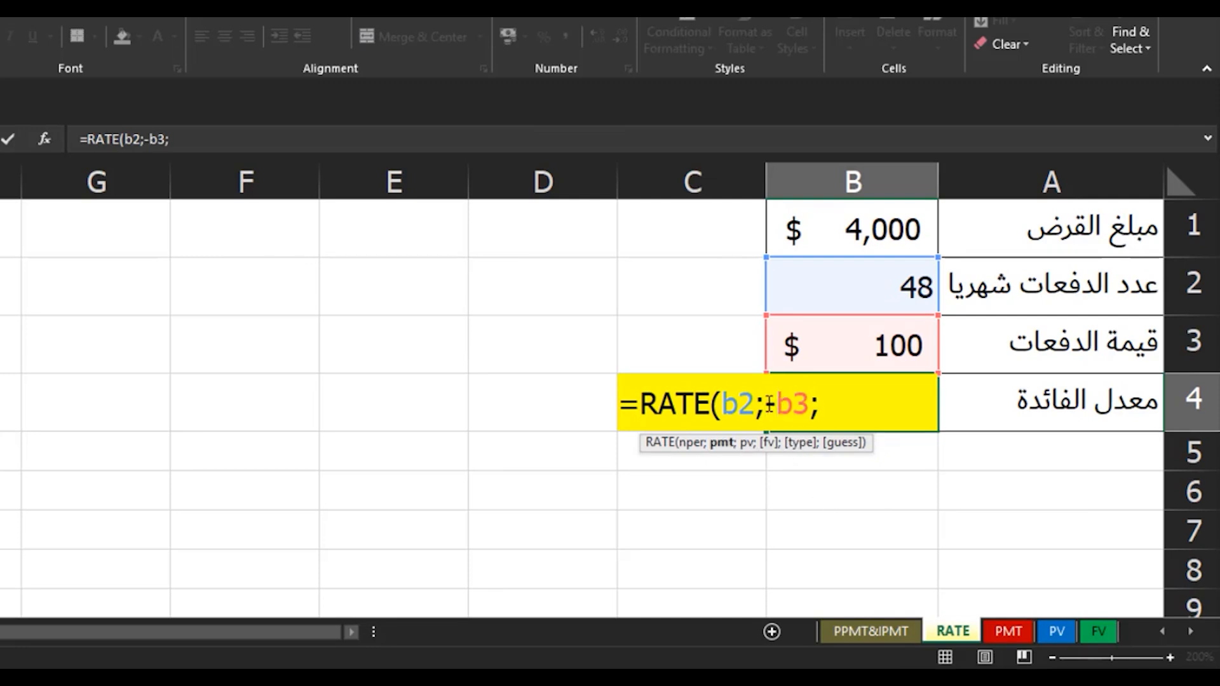
pyautogui.click(835, 410)
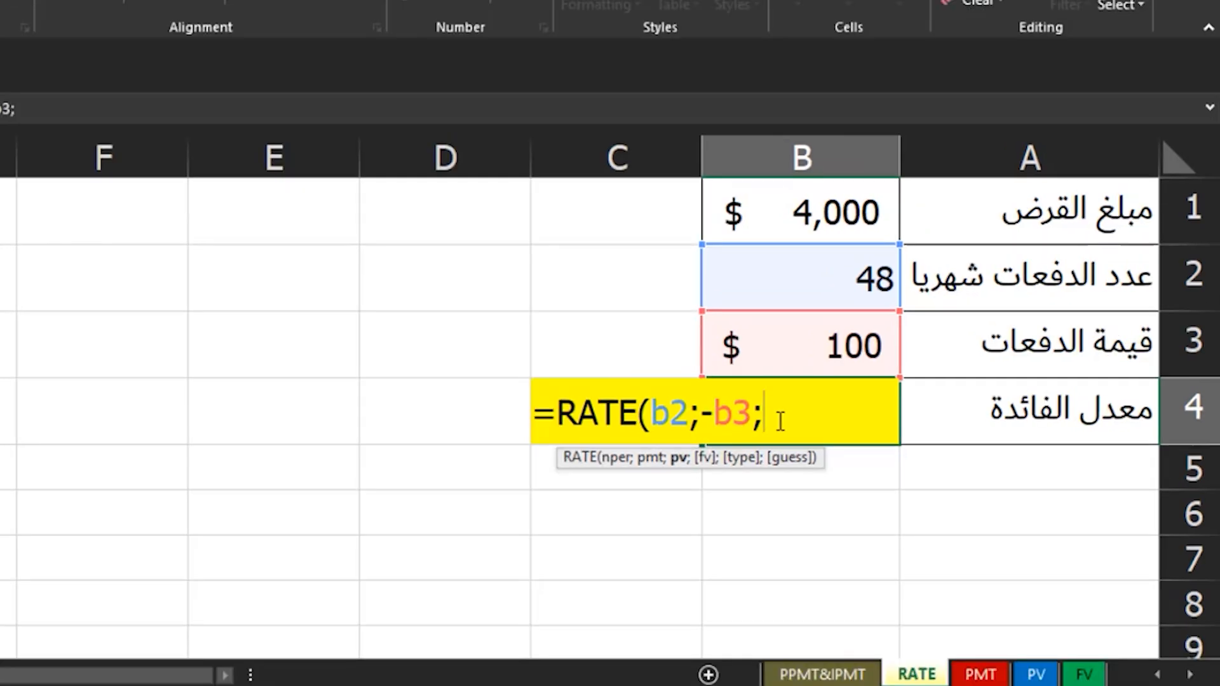
pyautogui.write('b1')
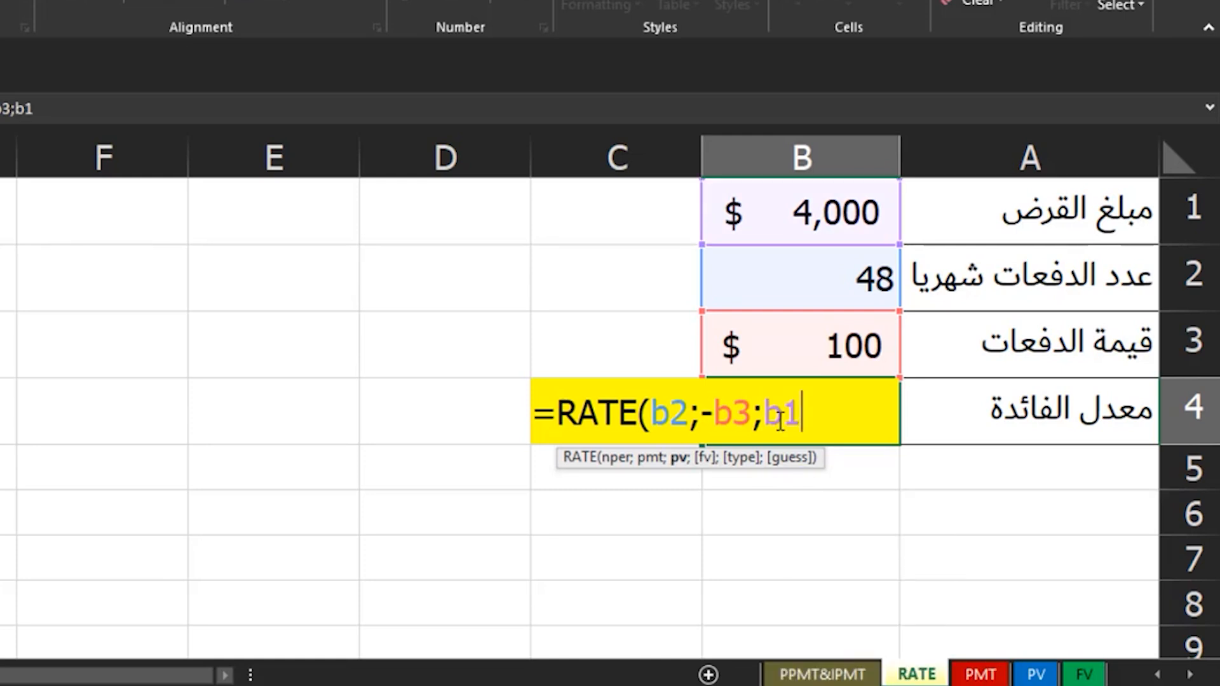
pyautogui.write(')')
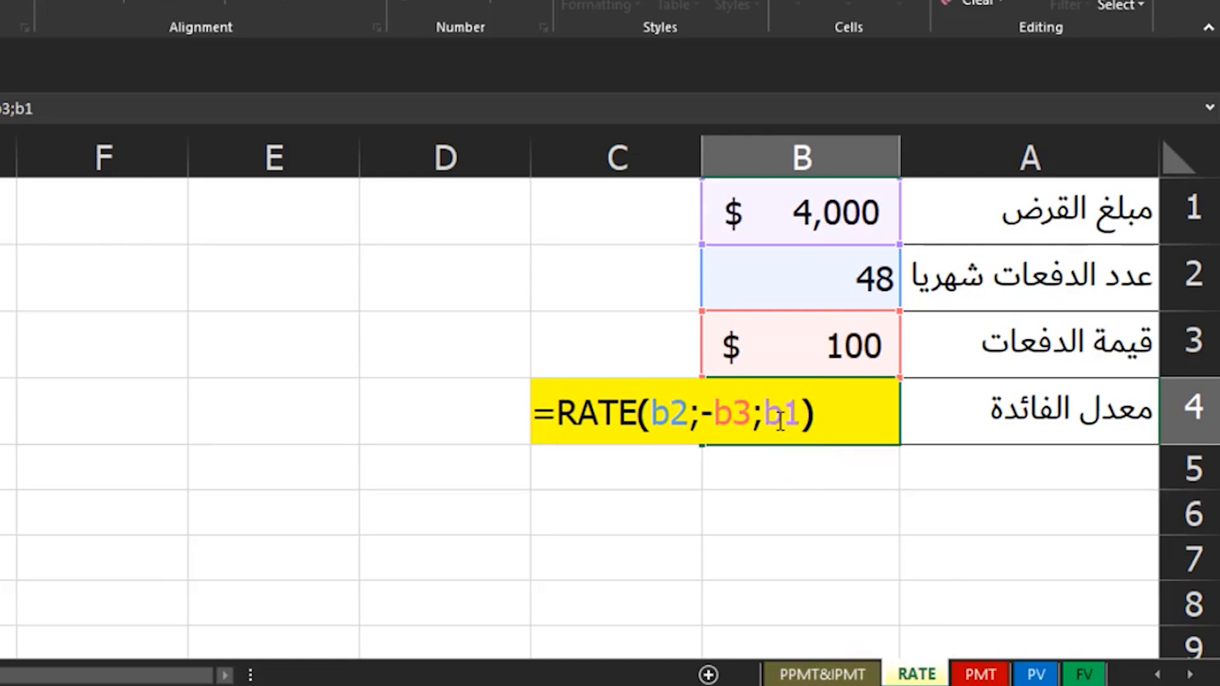
pyautogui.hotkey('ctrl', 'Return')
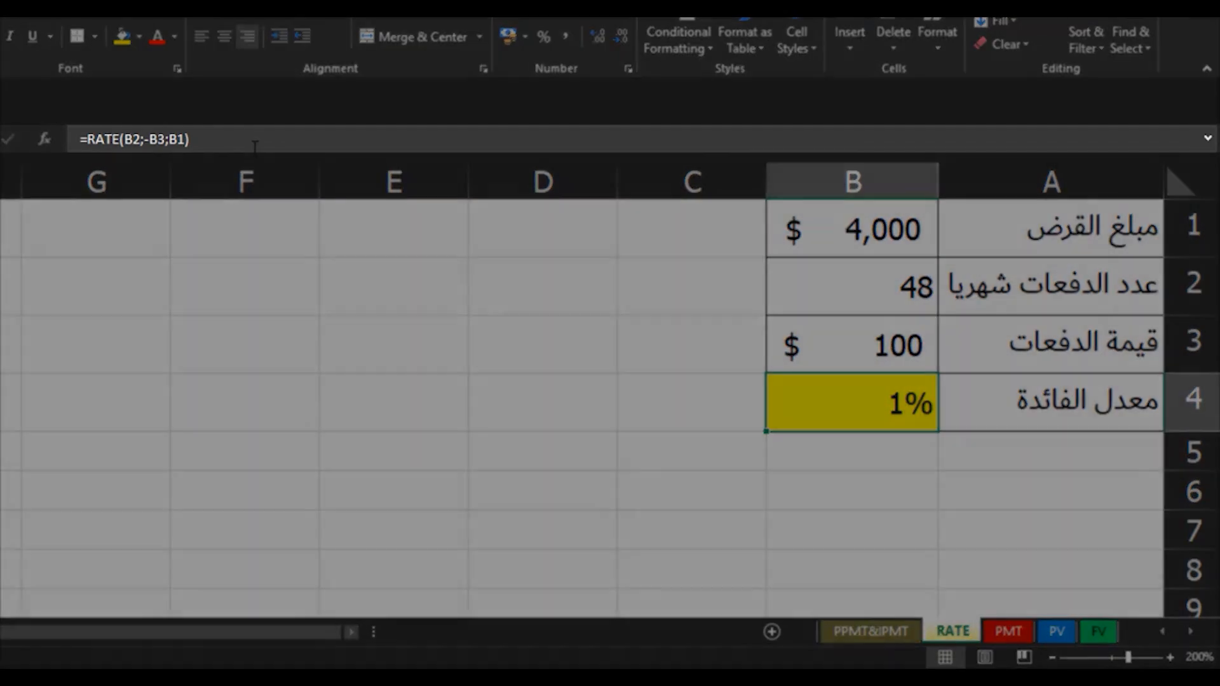
# Step: Multiply the RATE result in B4 by 12 so the formula reads =RATE(B2;-B3;B1)*12
pyautogui.click(252, 144)
pyautogui.write('*12')
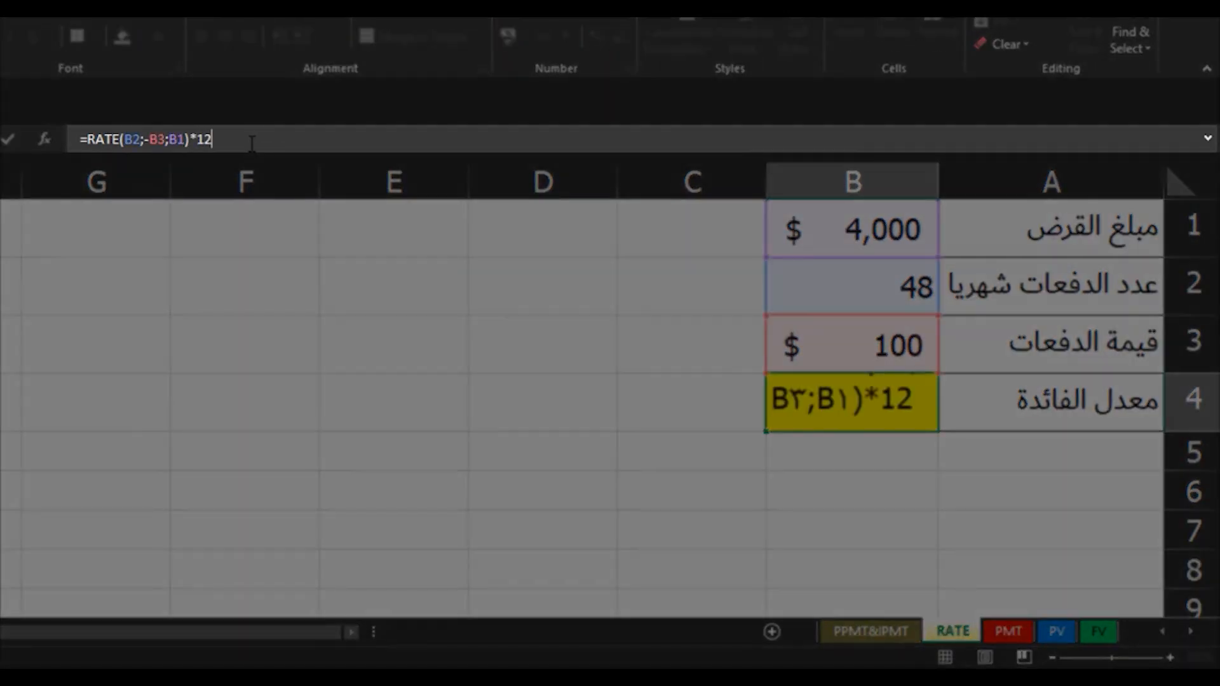
pyautogui.hotkey('ctrl', 'Return')
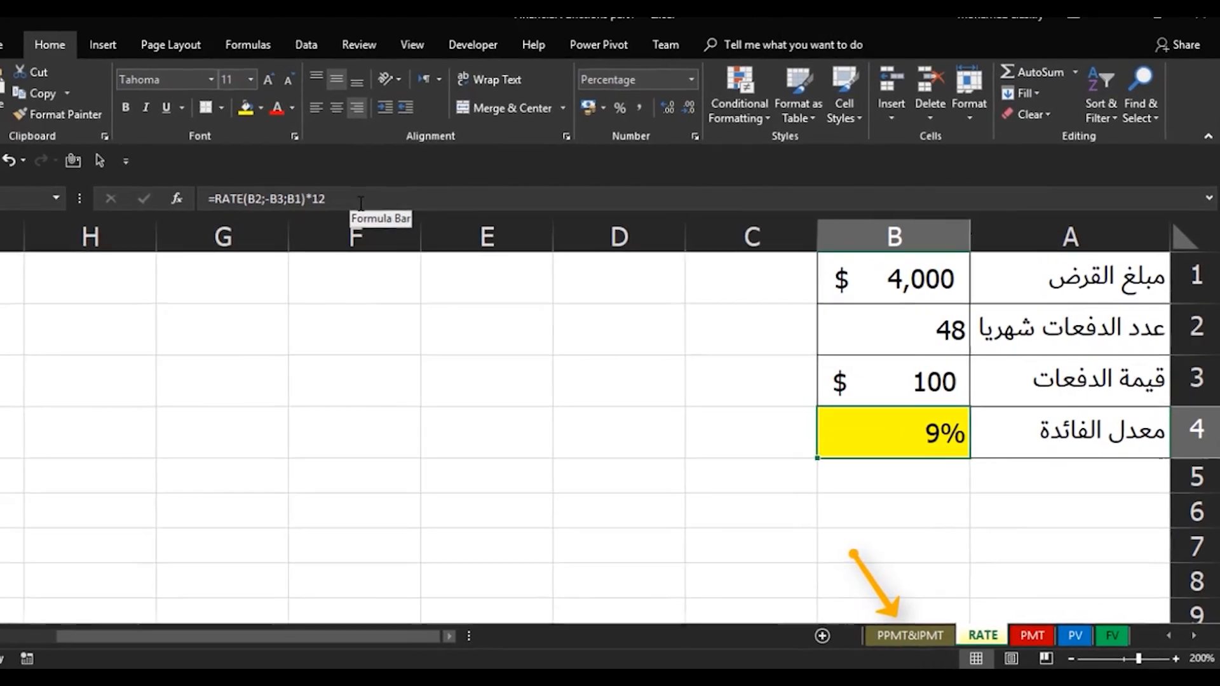
# Step: On the PPMT&IPMT sheet, start a PMT formula in B7 with B3/12 as the rate
pyautogui.click(910, 635)
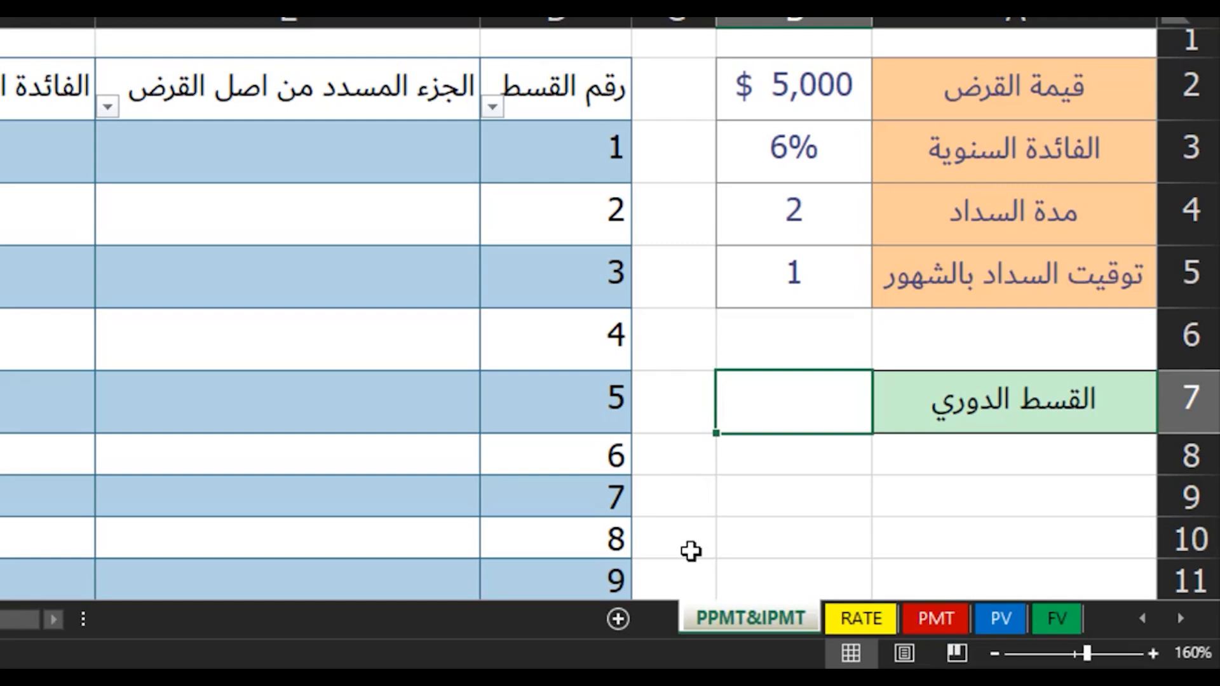
pyautogui.write('=pmt')
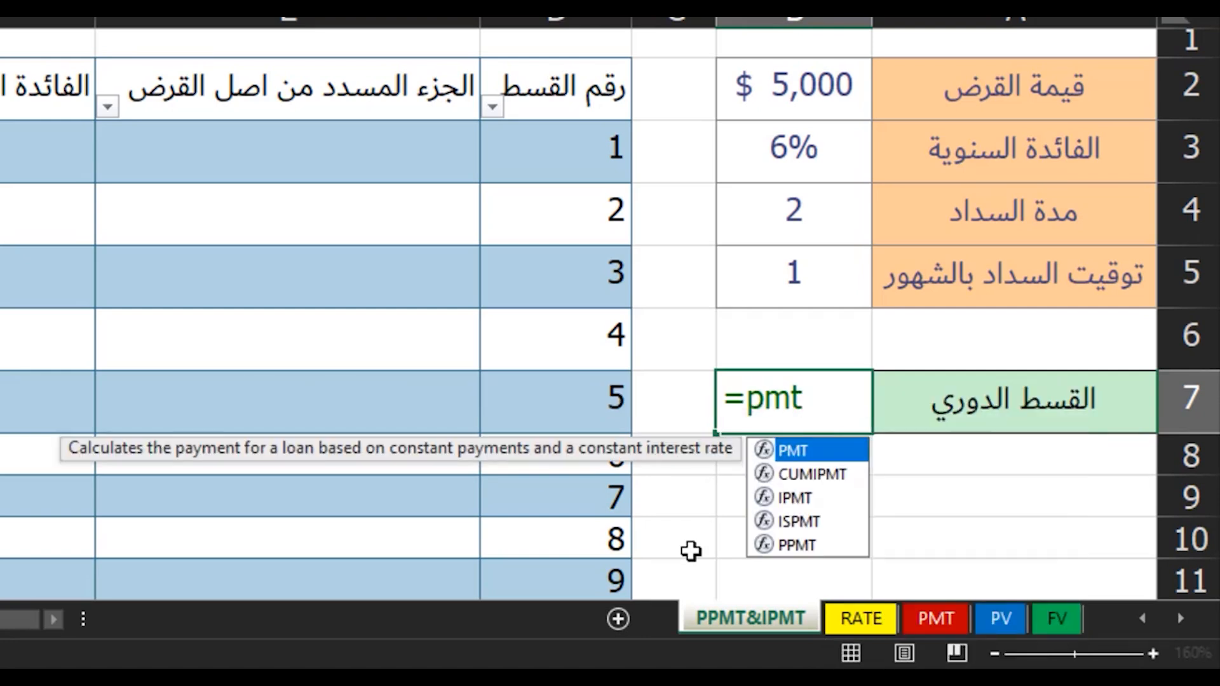
pyautogui.press('Tab')
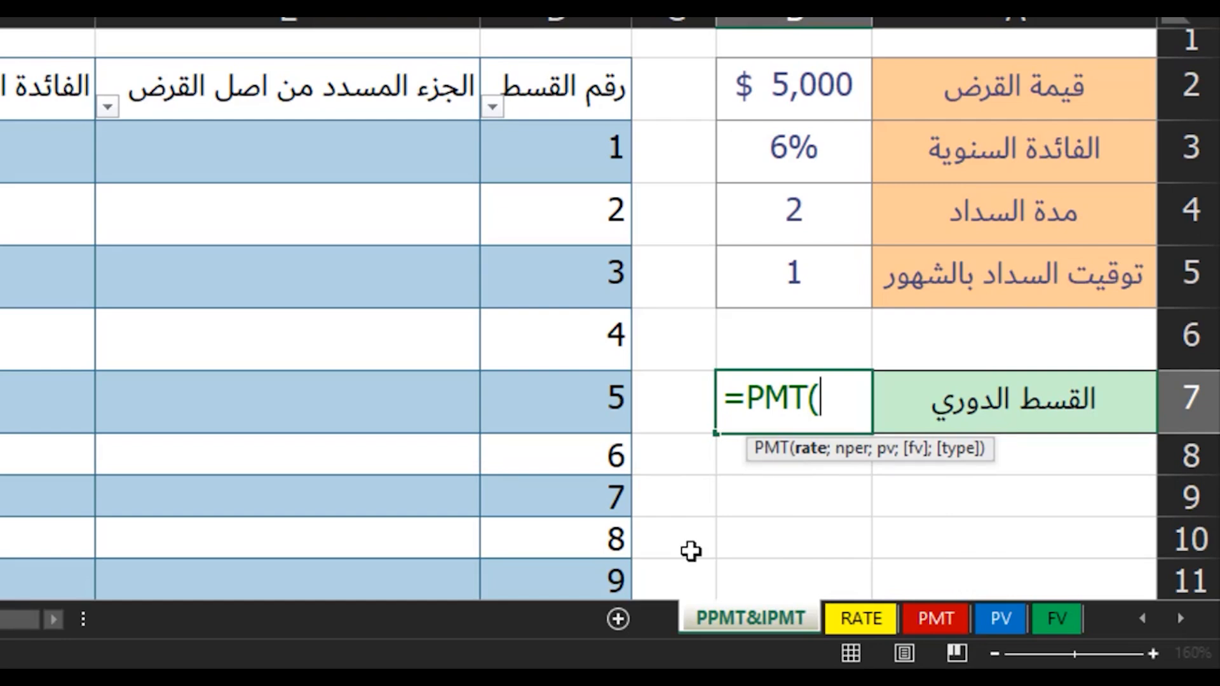
pyautogui.write('b3')
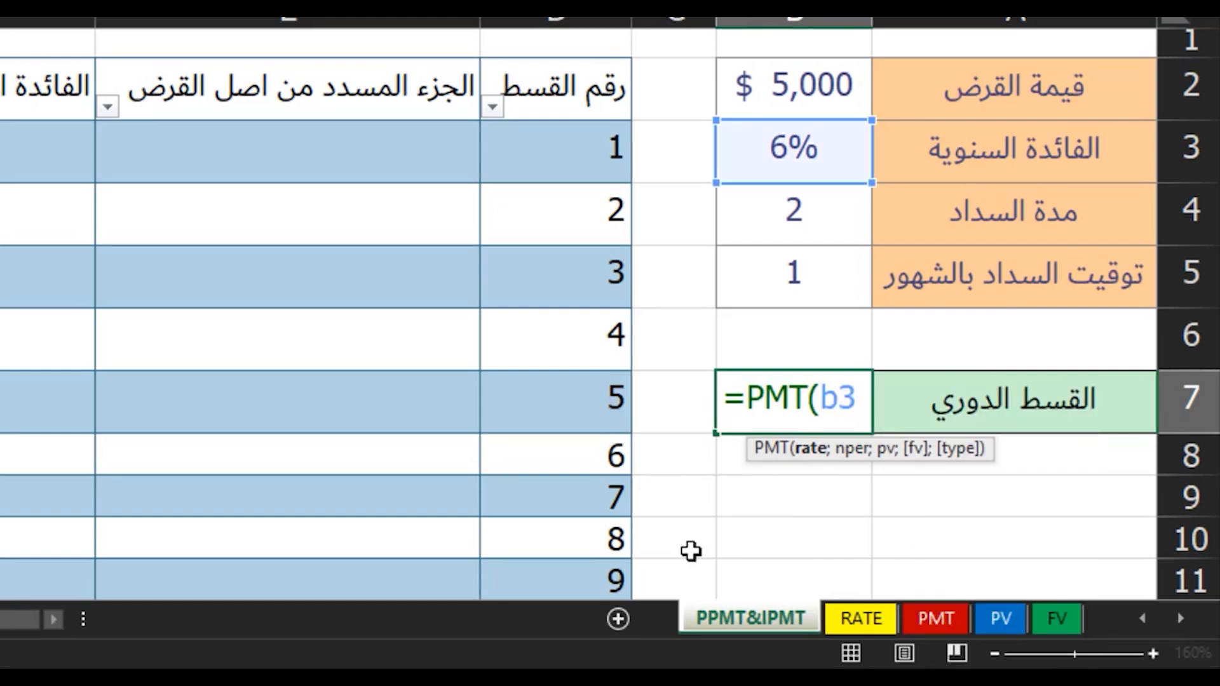
pyautogui.write('/12')
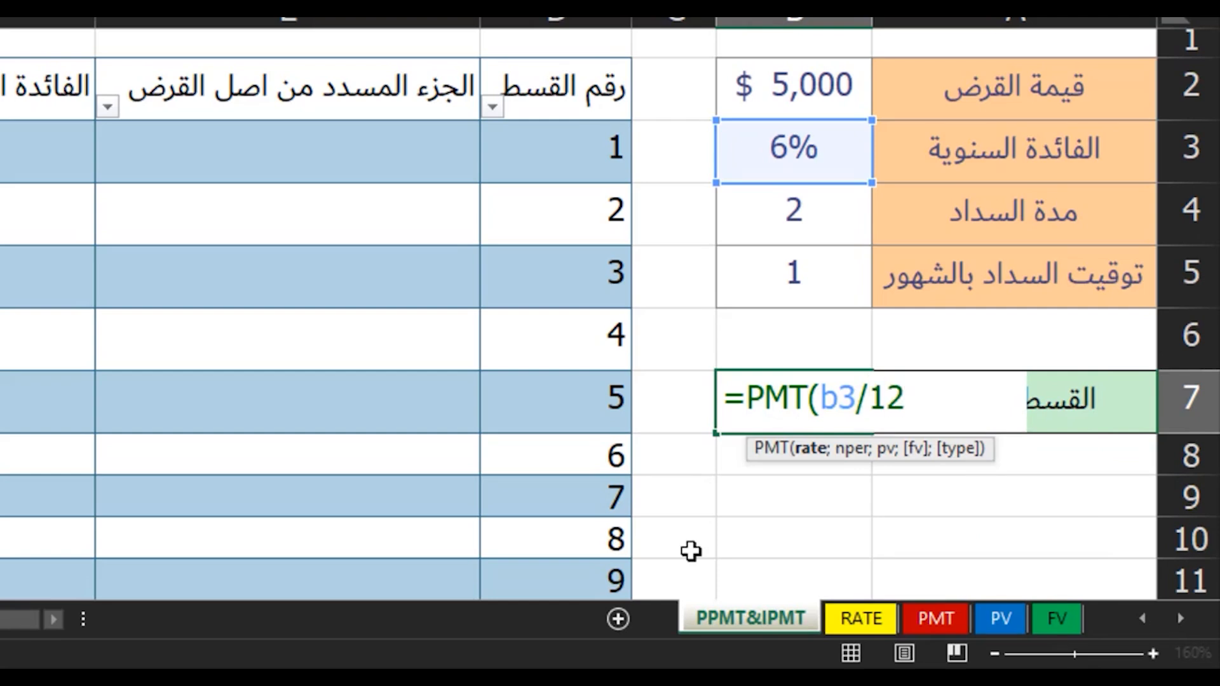
pyautogui.write(';')
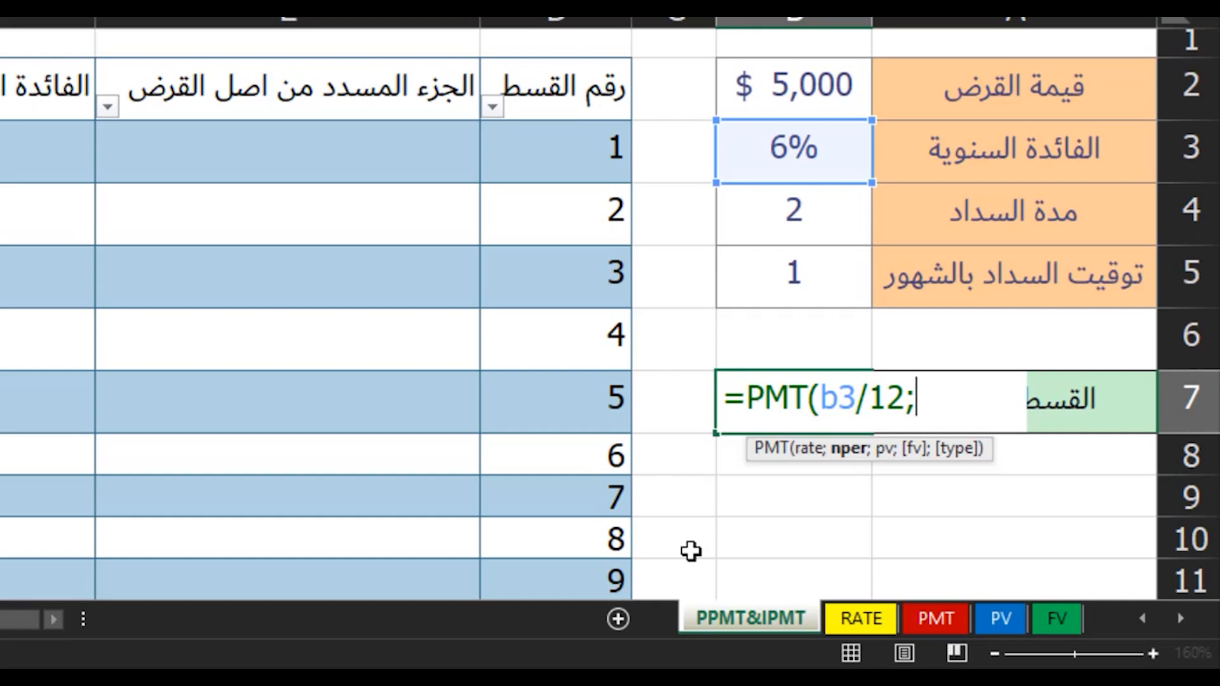
# Step: Add B4*12 as the number of periods and B2 as the present value, and commit B7's formula as =PMT(B3/12;B4*12;B2)
pyautogui.write('b')
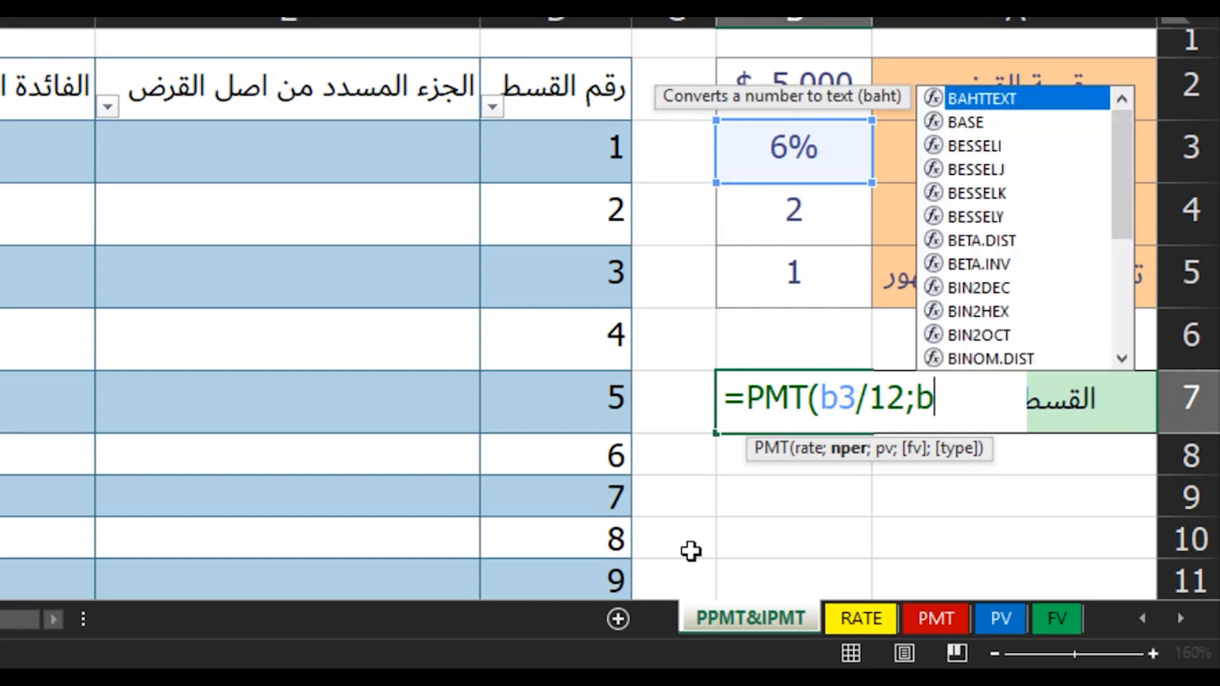
pyautogui.write('4*')
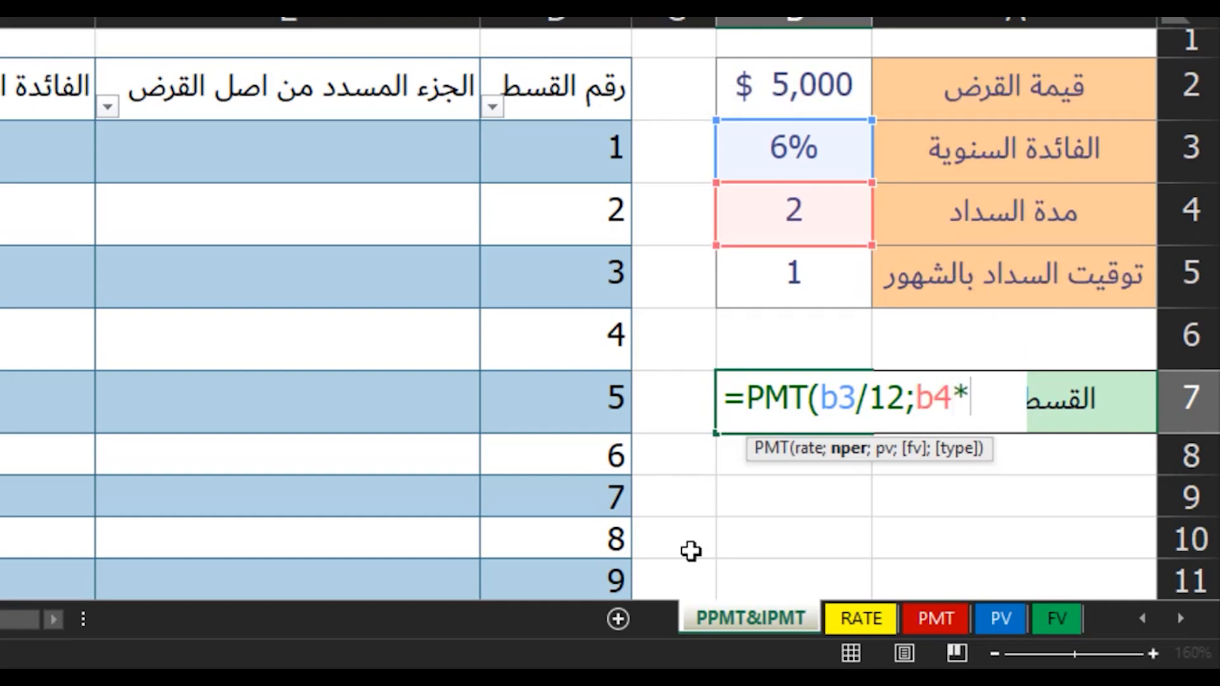
pyautogui.write('12;')
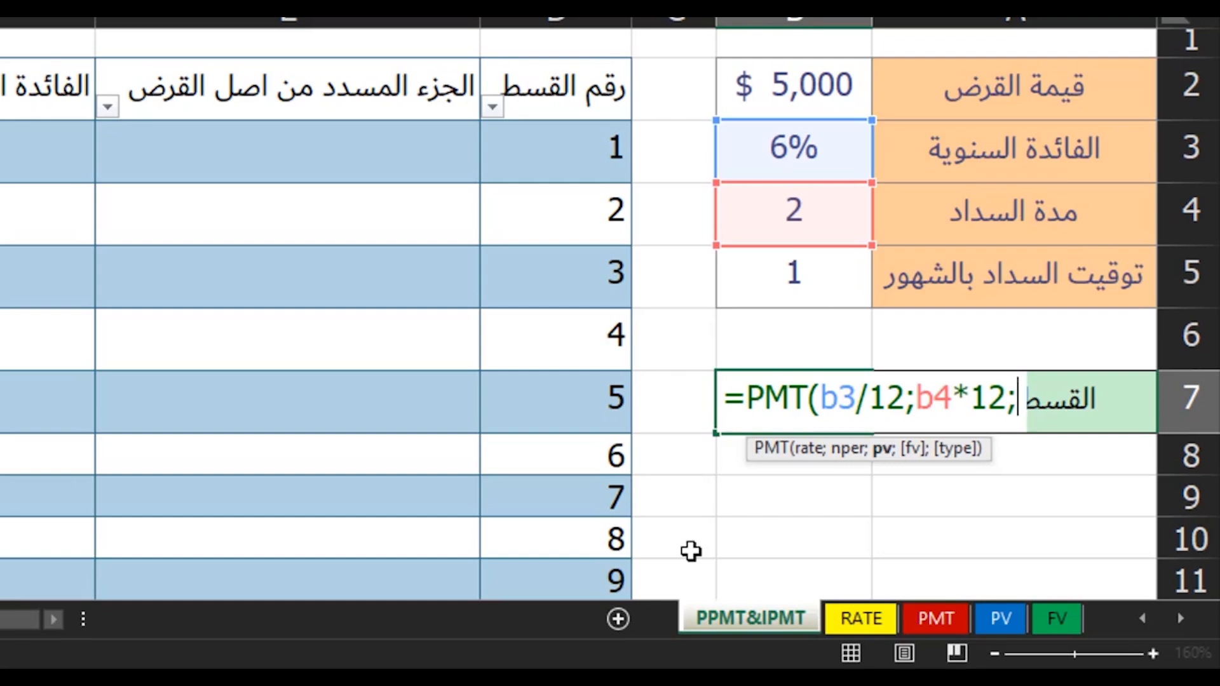
pyautogui.write('b2')
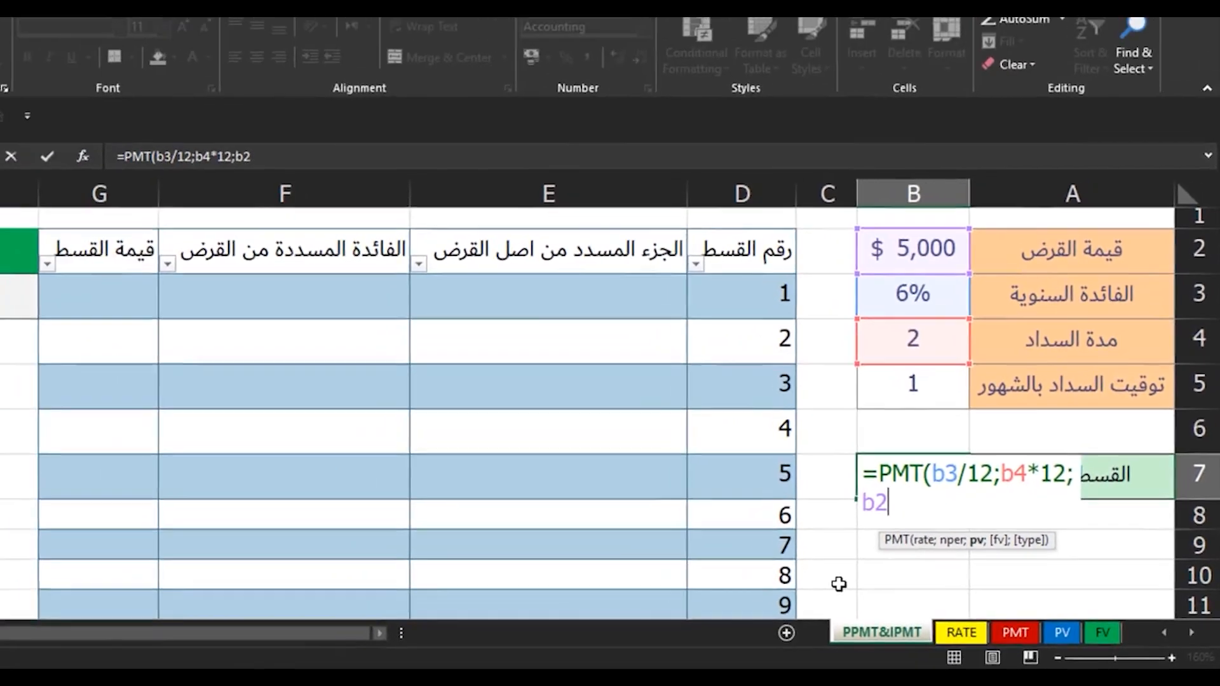
pyautogui.press('Return')
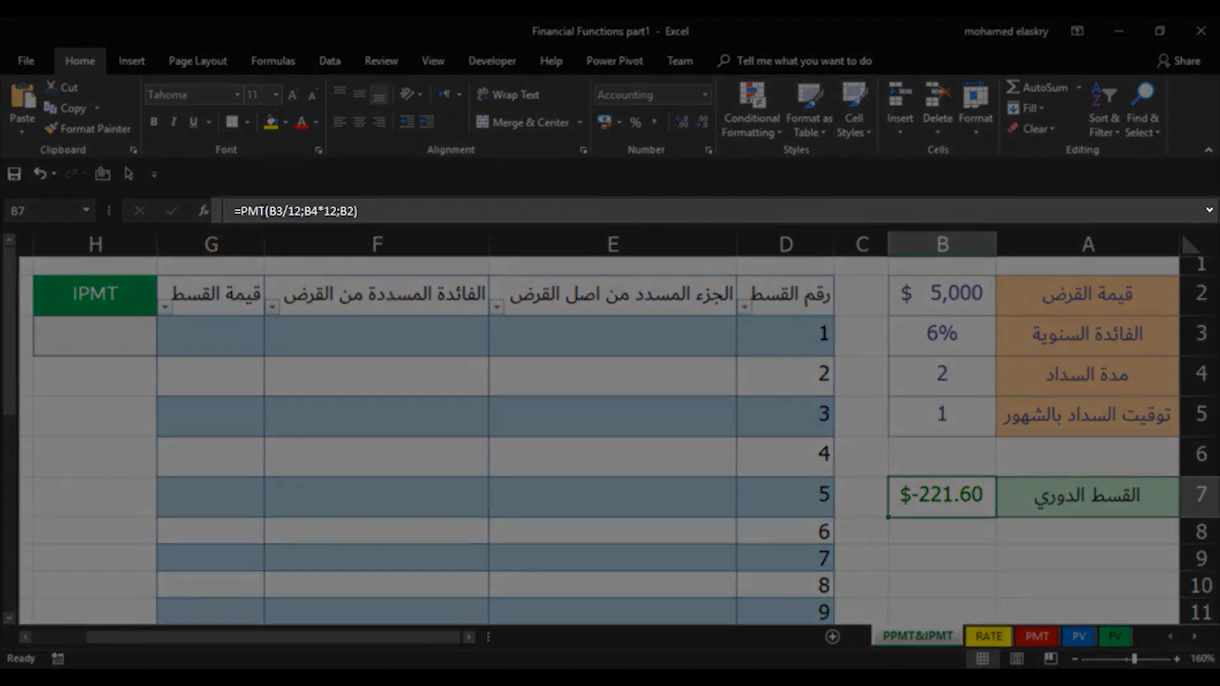
# Step: Put a minus sign before the PMT function in B7 so the formula reads =-PMT(B3/12;B4*12;B2)
pyautogui.click(240, 211)
pyautogui.write('-')
pyautogui.press('Return')
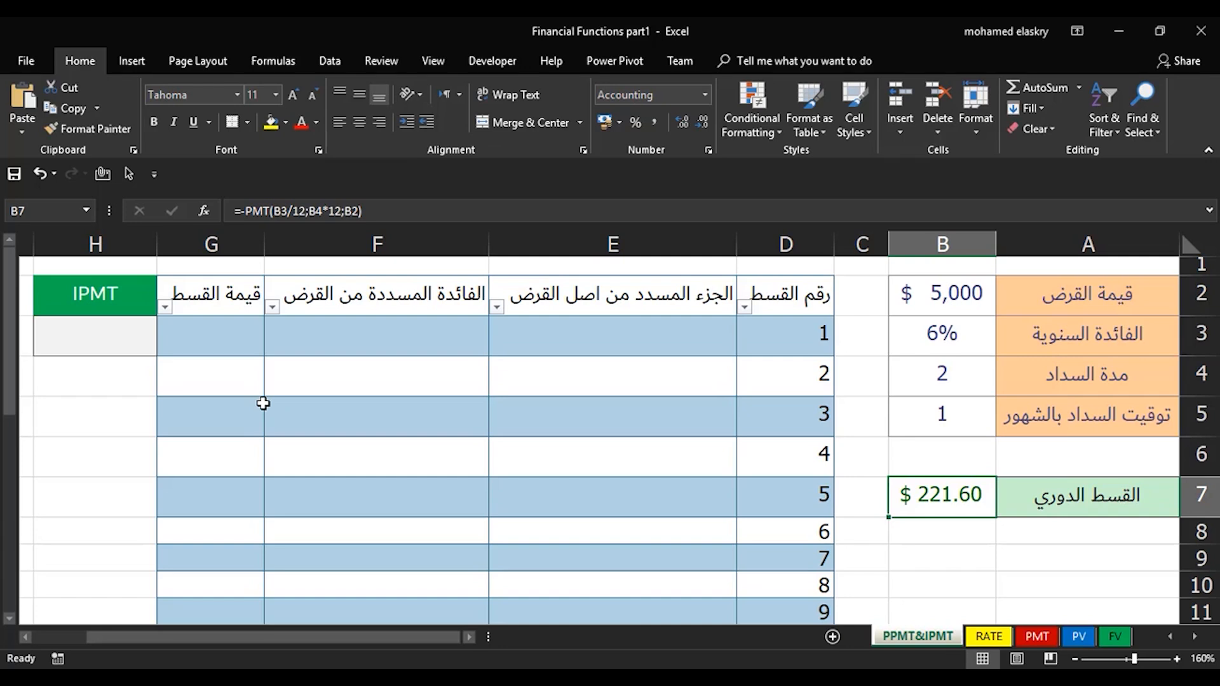
pyautogui.click(811, 303)
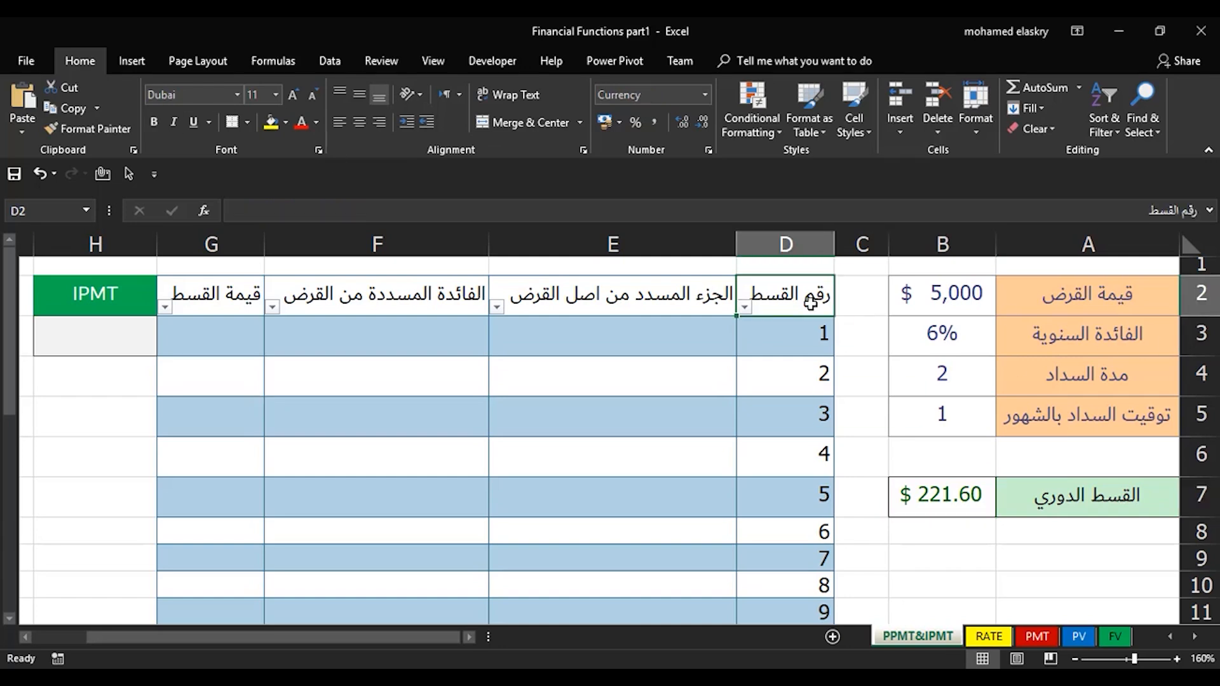
pyautogui.hotkey('ctrl', 'shift', 'Down')
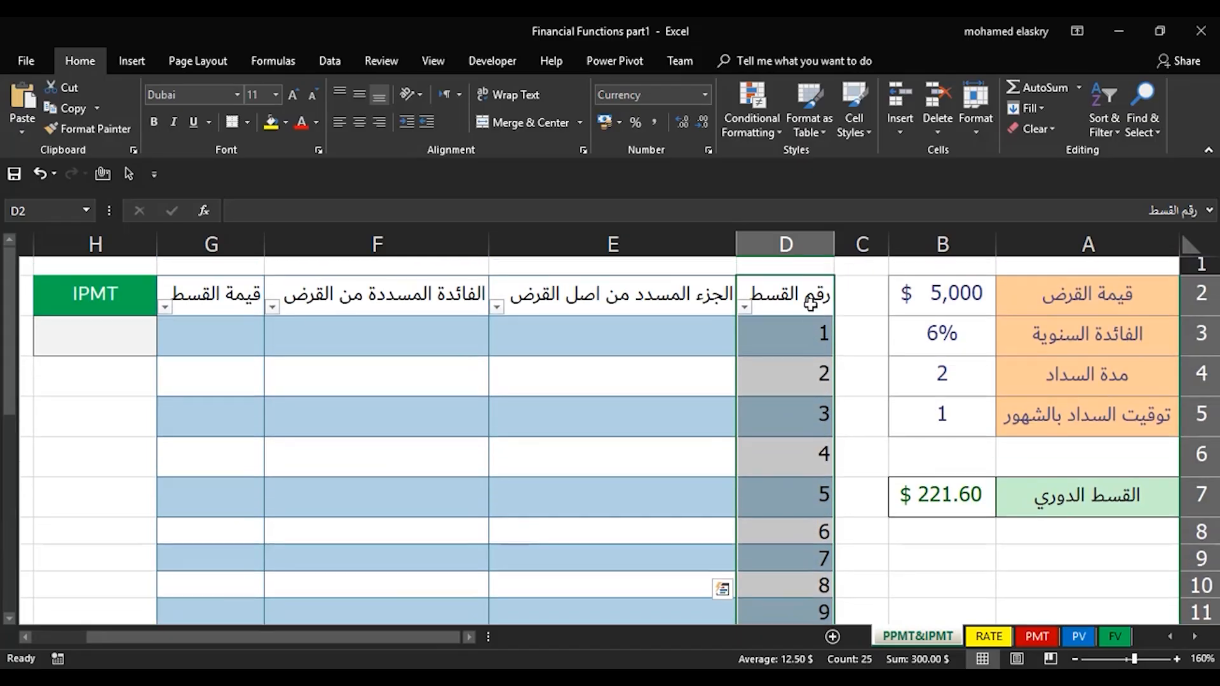
pyautogui.click(701, 295)
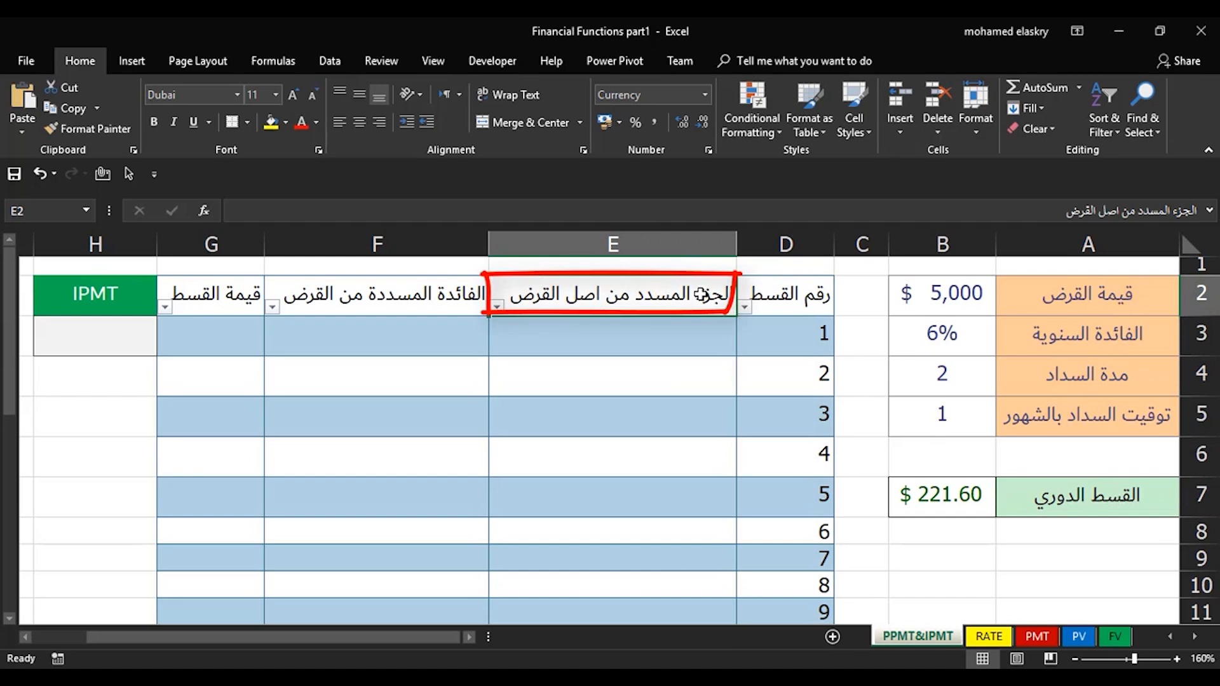
# Step: Start a PPMT formula in E3 with the absolute reference $B$3 divided by 12 as the rate
pyautogui.click(685, 337)
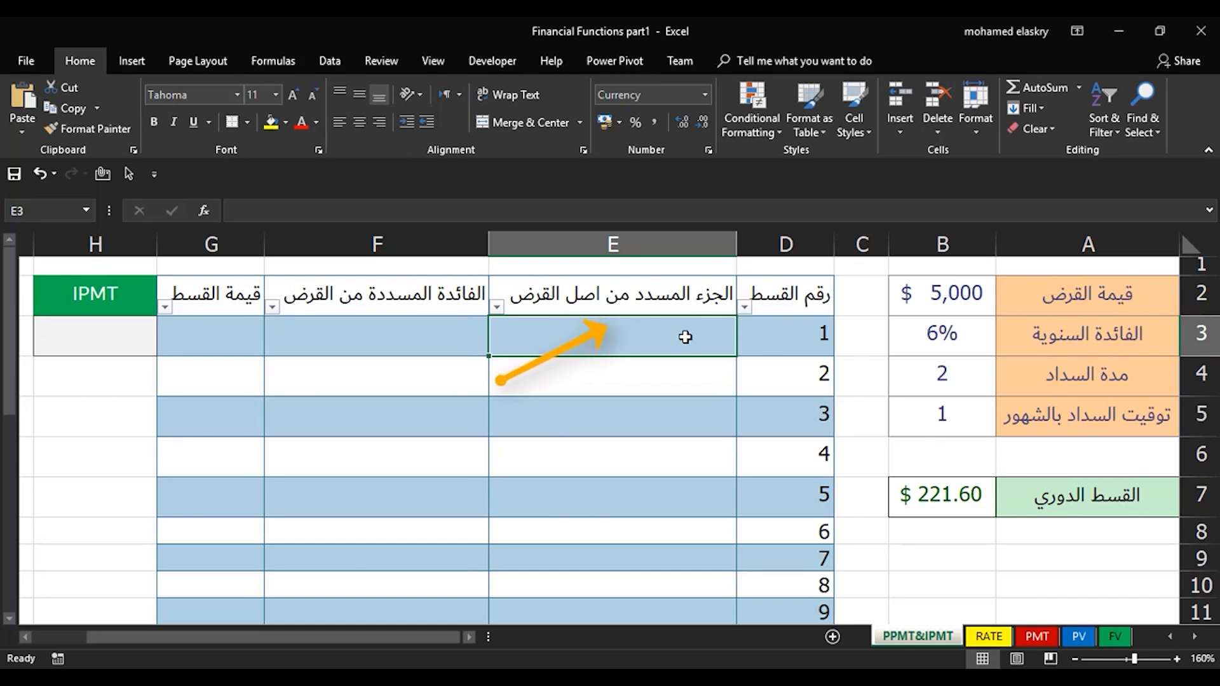
pyautogui.write('=ppm')
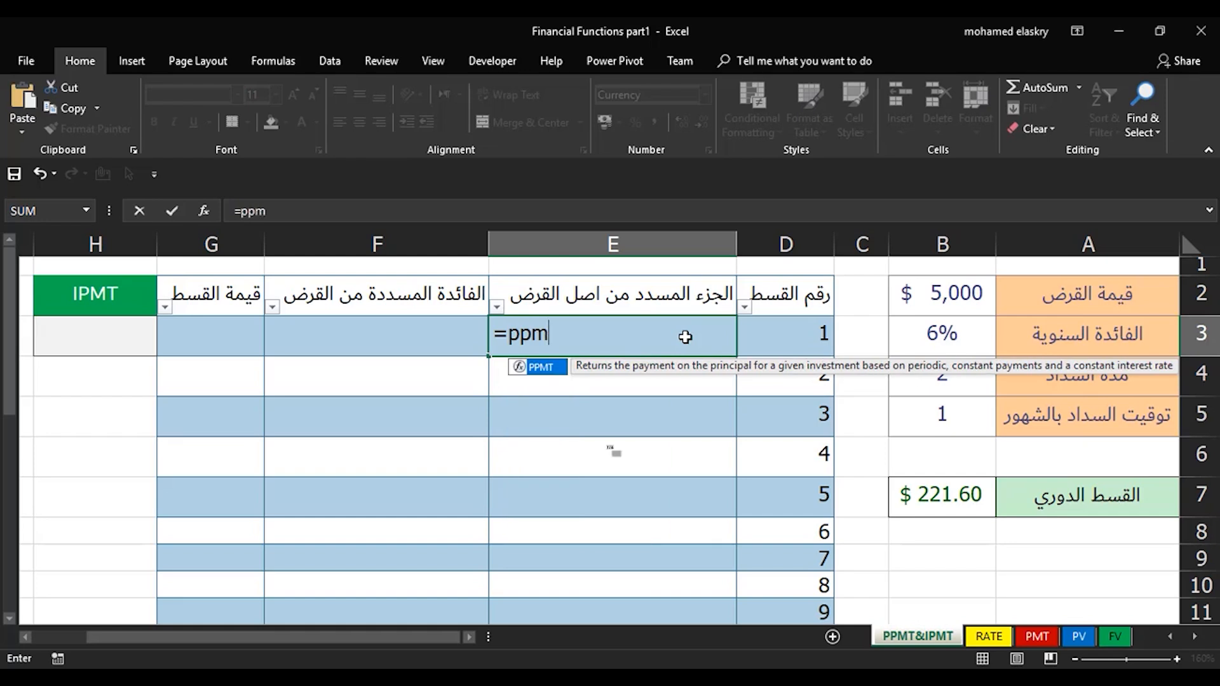
pyautogui.press('Tab')
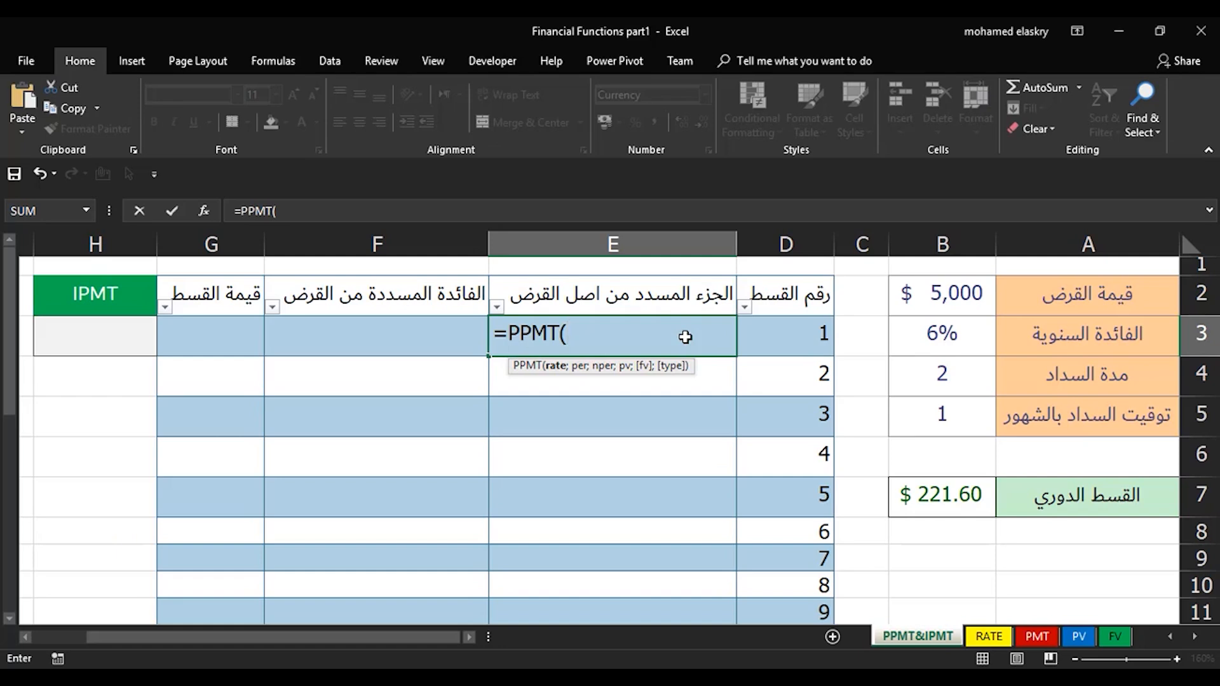
pyautogui.write('b3')
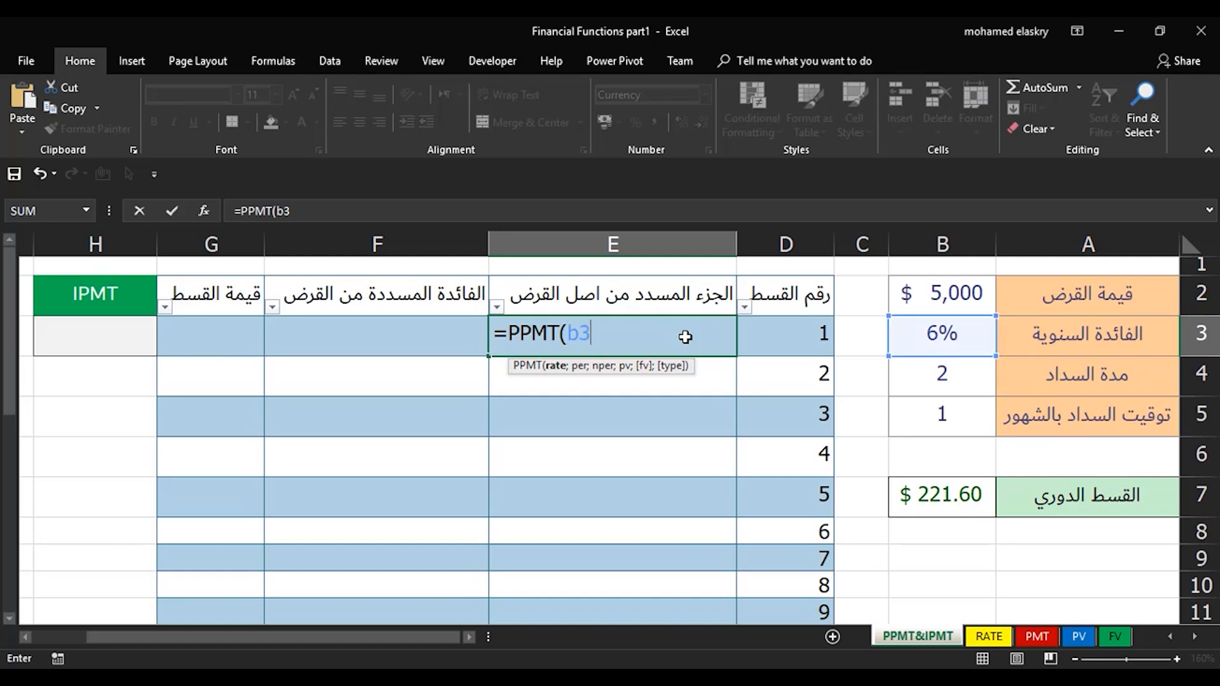
pyautogui.press('F4')
pyautogui.press('F4')
pyautogui.write('/')
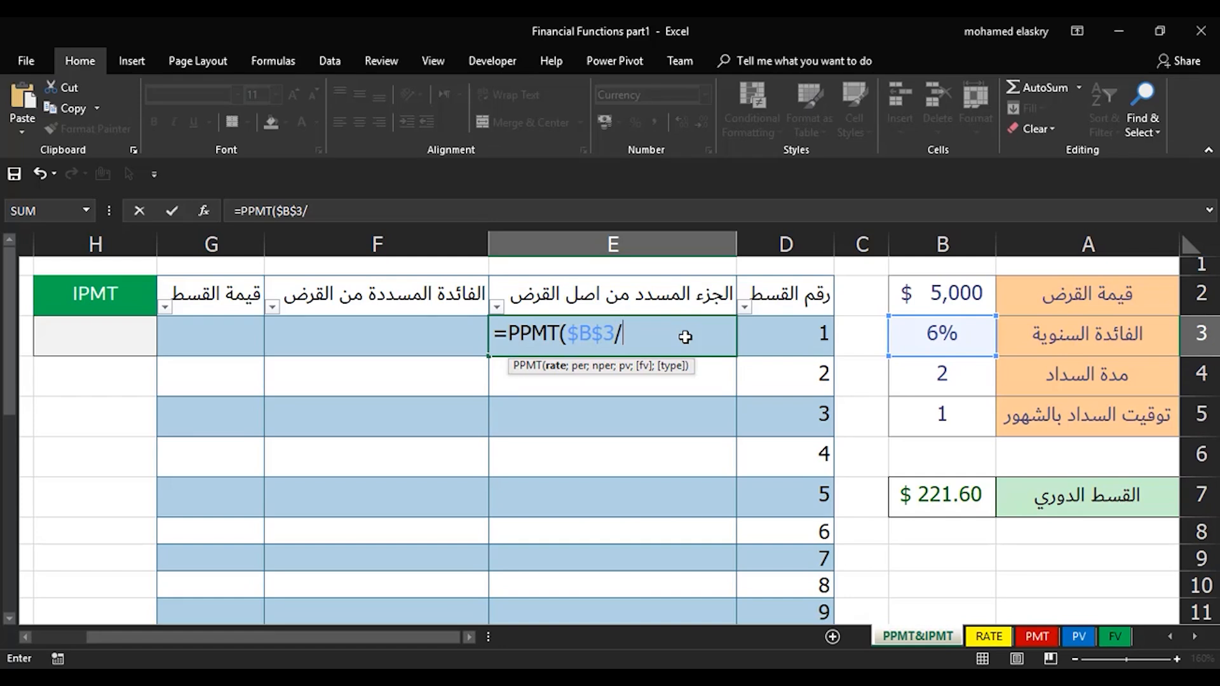
pyautogui.write('12;')
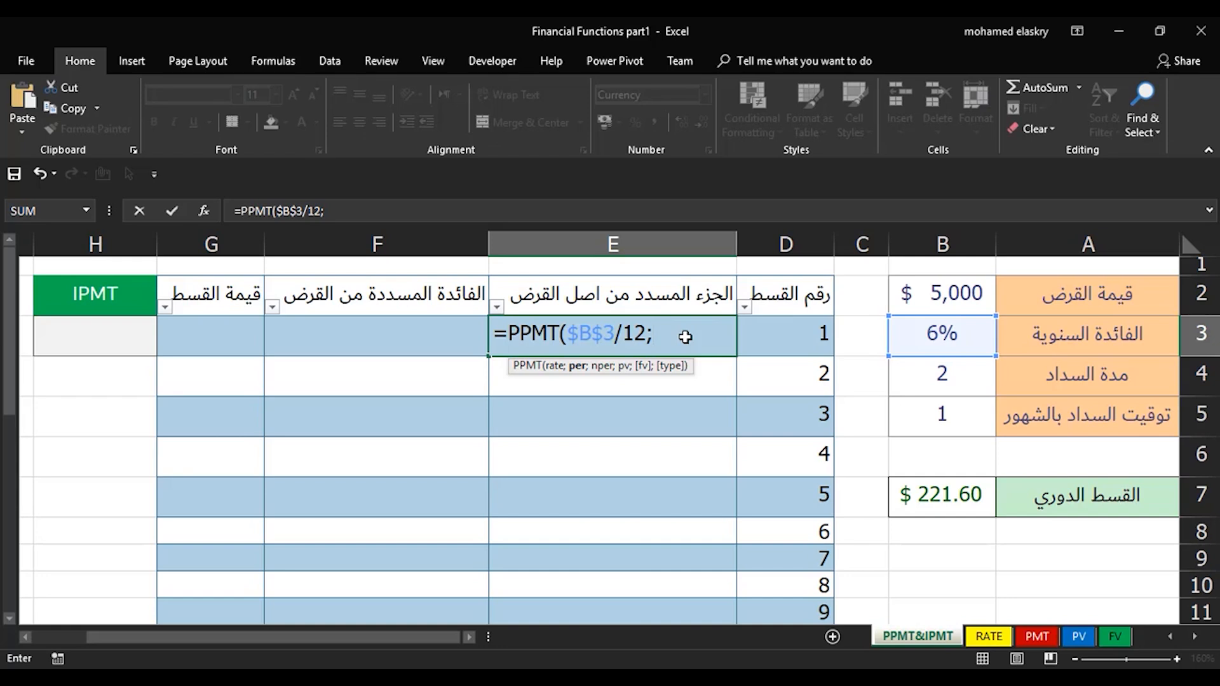
# Step: Add D3 as the period and $B$4*12 as the number of periods to E3's PPMT formula
pyautogui.click(781, 338)
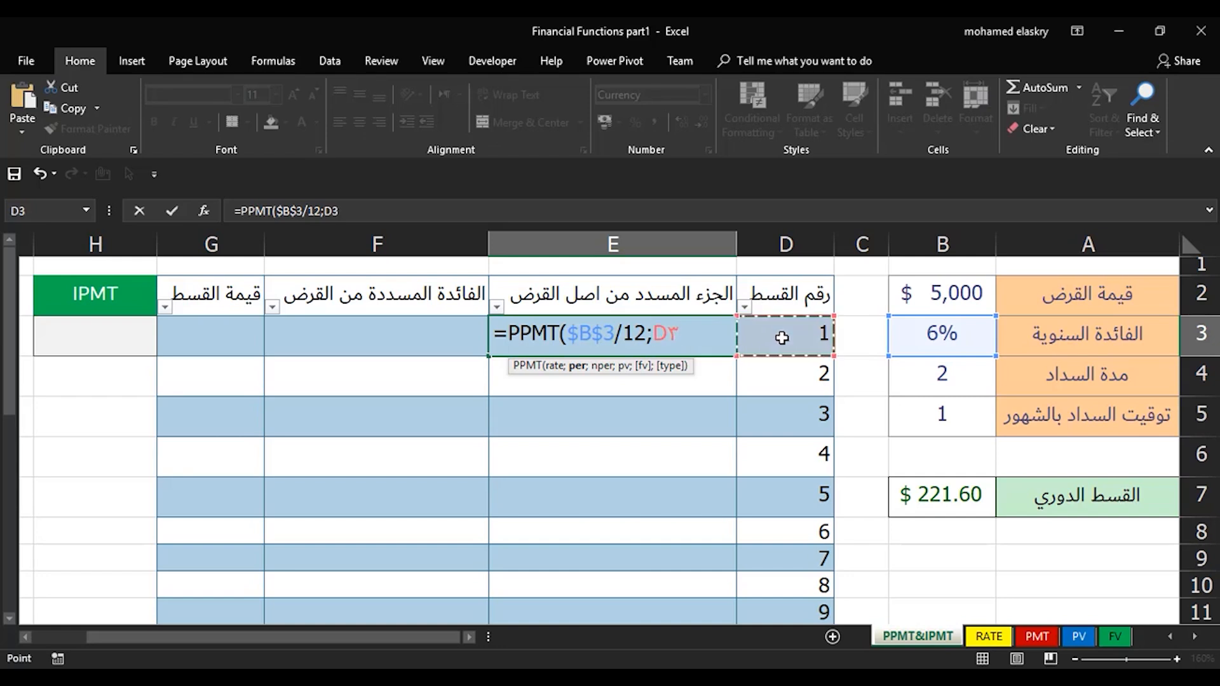
pyautogui.write(';')
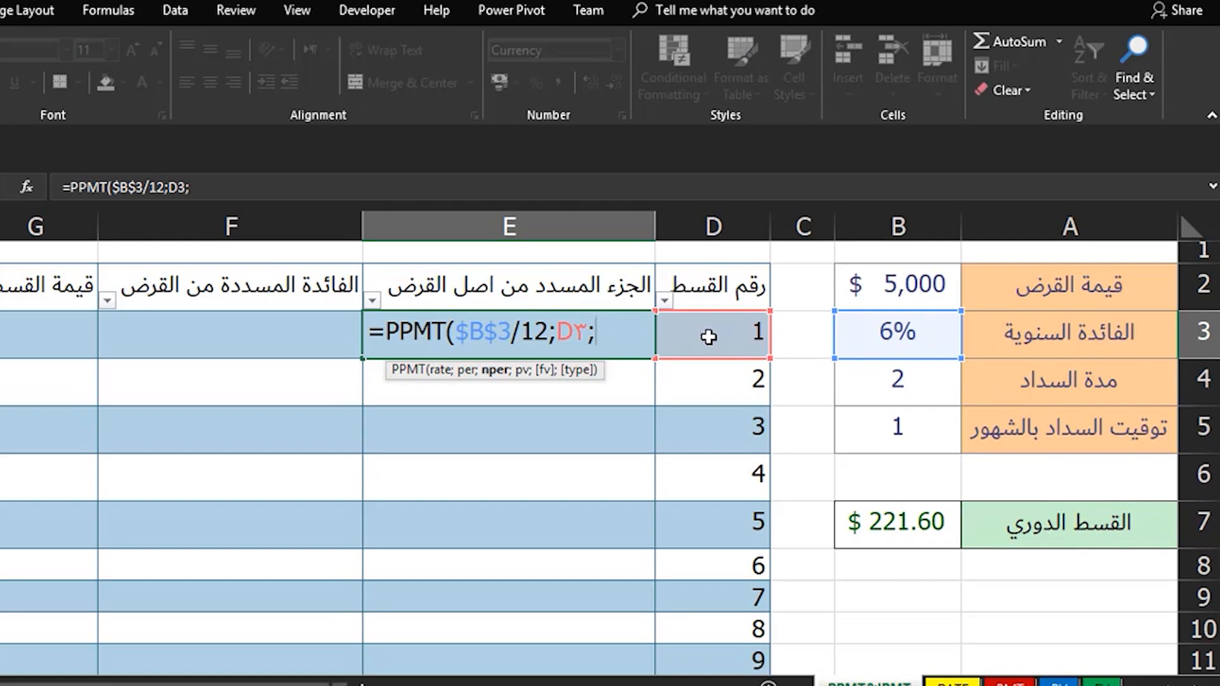
pyautogui.write('b4')
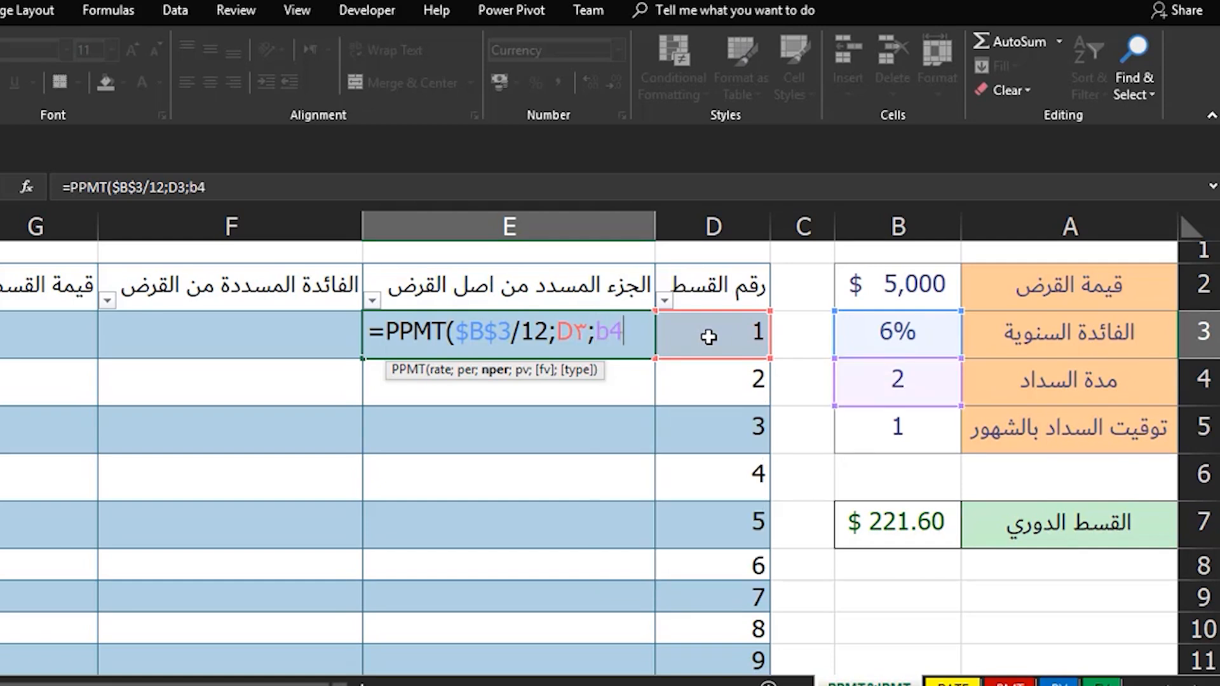
pyautogui.press('F4')
pyautogui.write('*12')
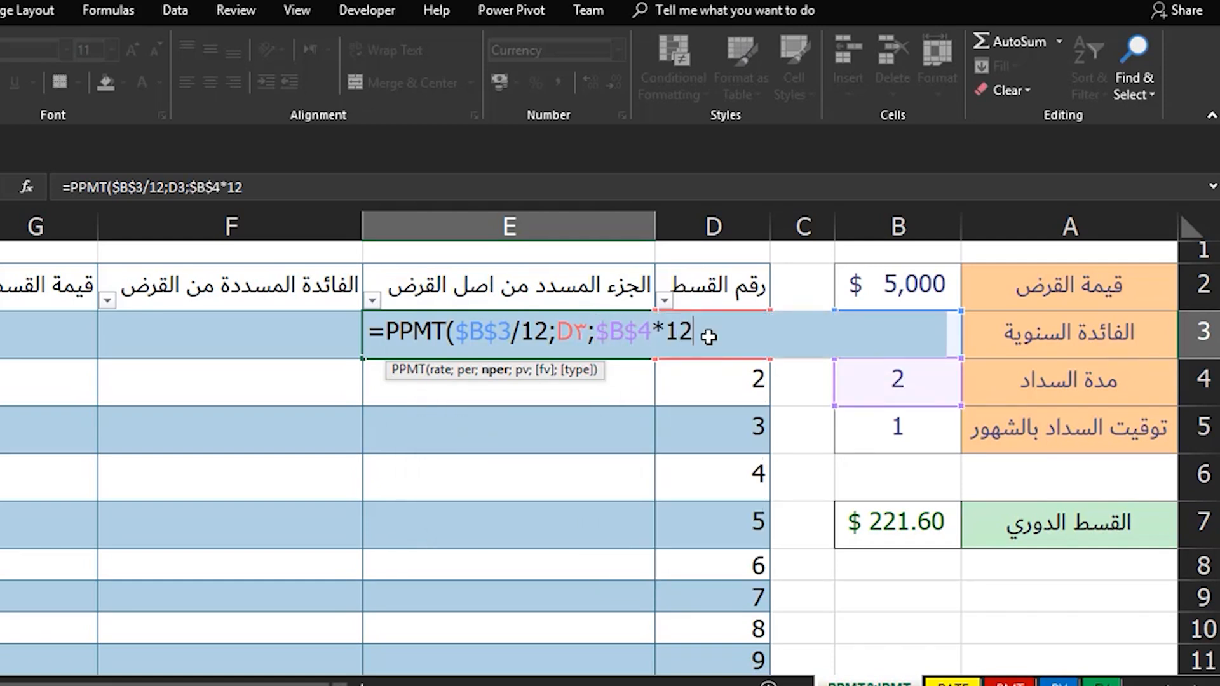
pyautogui.write(';')
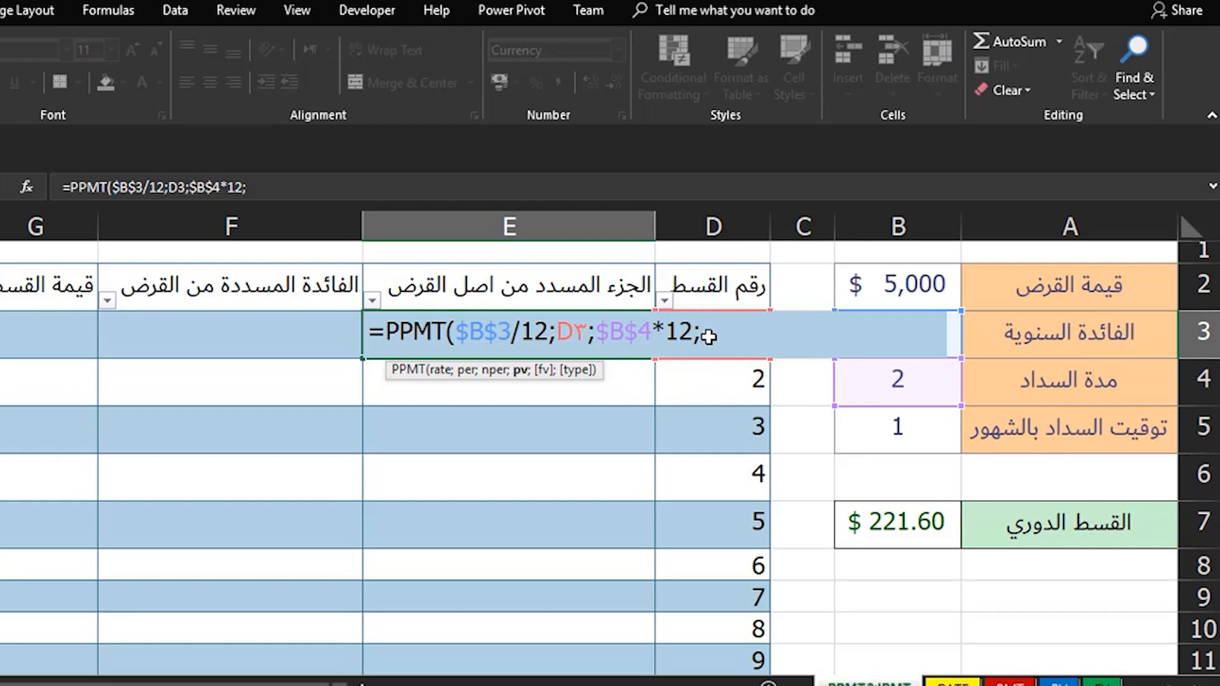
# Step: Add the absolute reference $B$2 as the present value and commit E3's formula as =PPMT($B$3/12;D3;$B$4*12;$B$2)
pyautogui.write('b2')
pyautogui.press('F4')
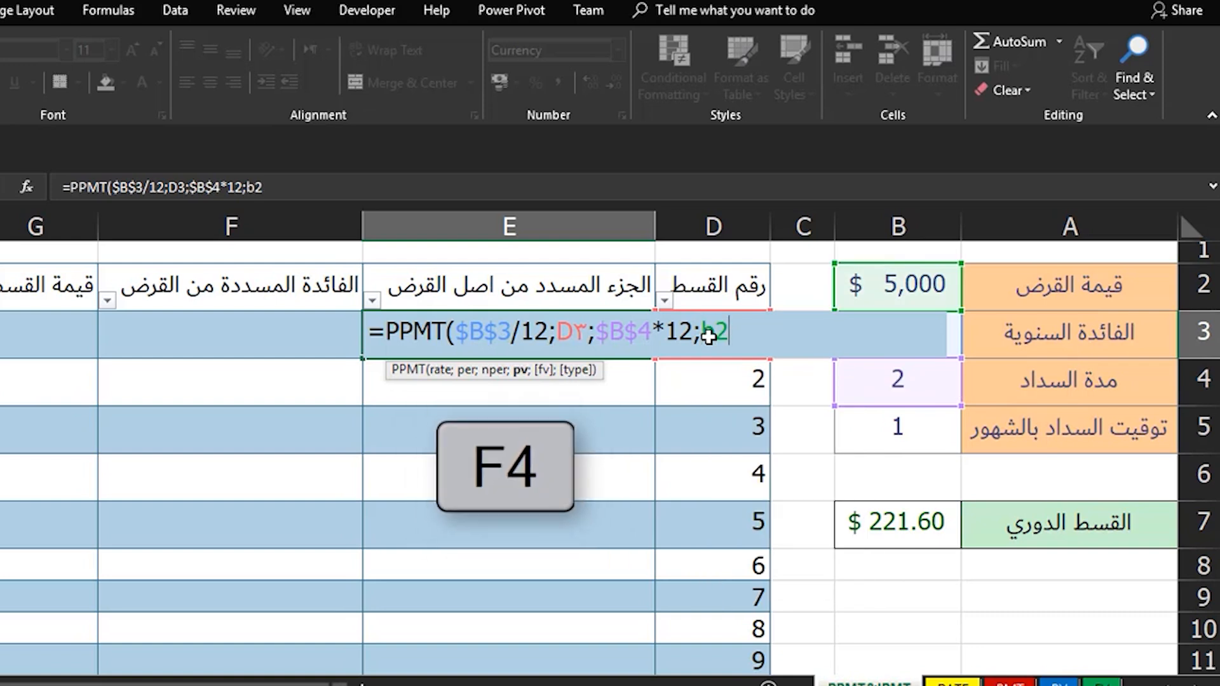
pyautogui.write(')')
pyautogui.hotkey('ctrl', 'Return')
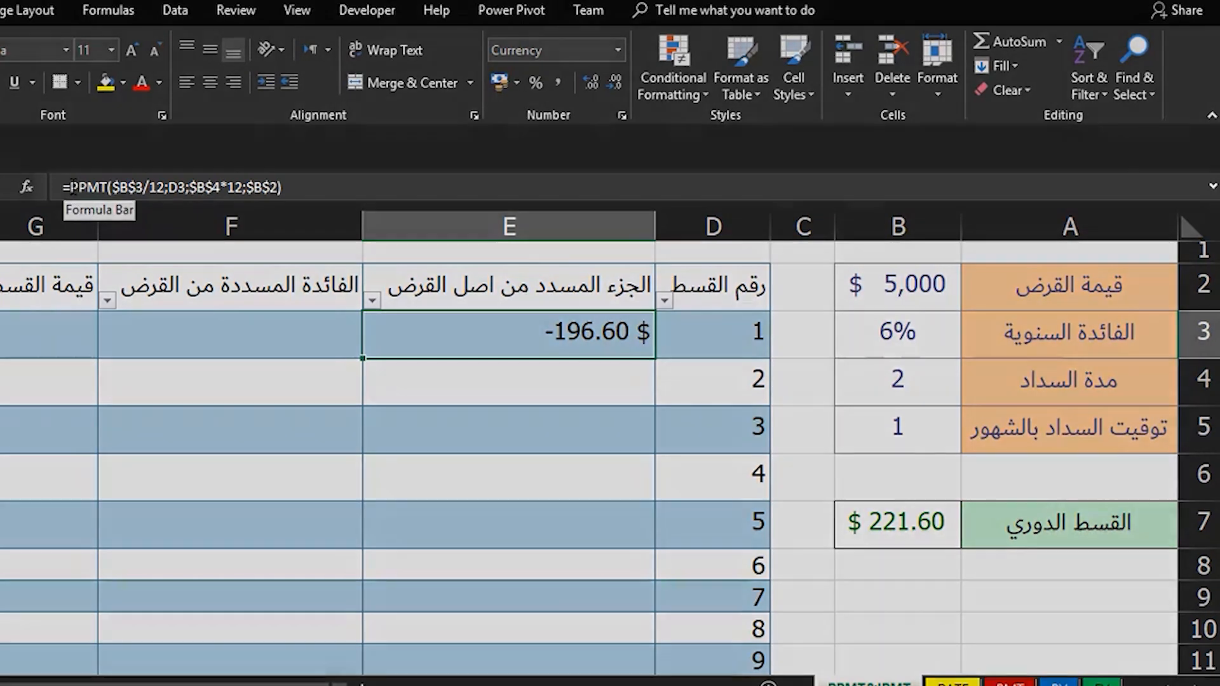
# Step: Put a minus sign before the PPMT function in E3 so the formula reads =-PPMT($B$3/12;D3;$B$4*12;$B$2)
pyautogui.click(71, 187)
pyautogui.write('-')
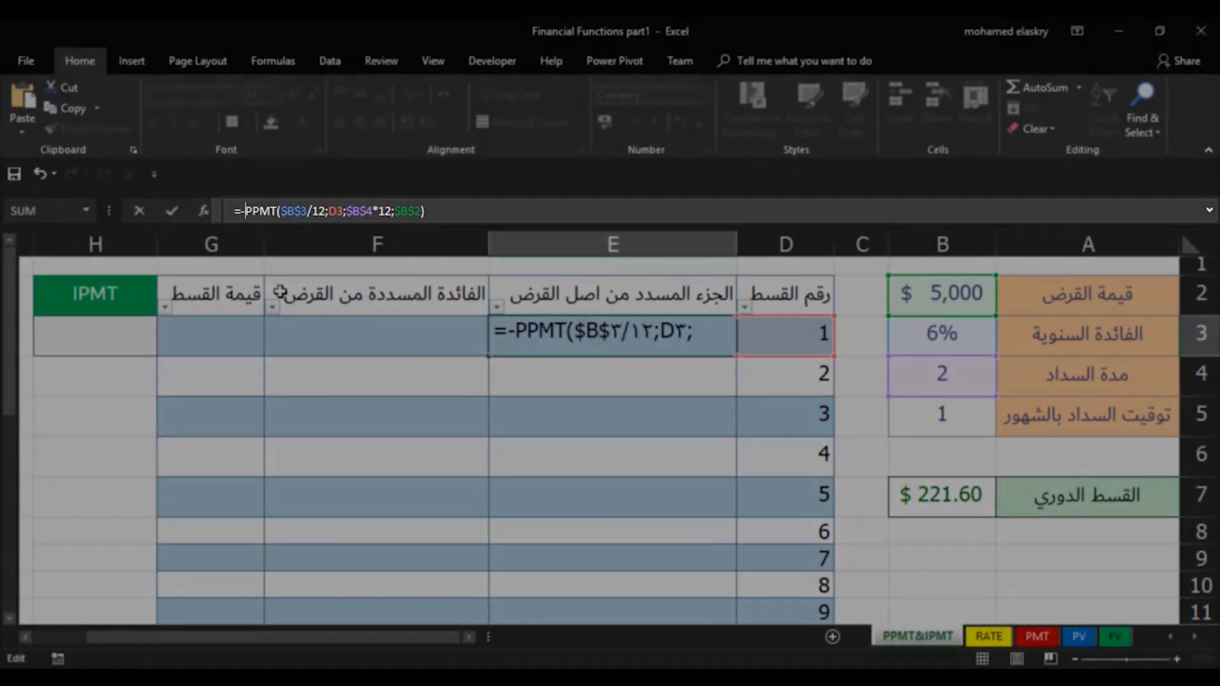
pyautogui.hotkey('ctrl', 'Return')
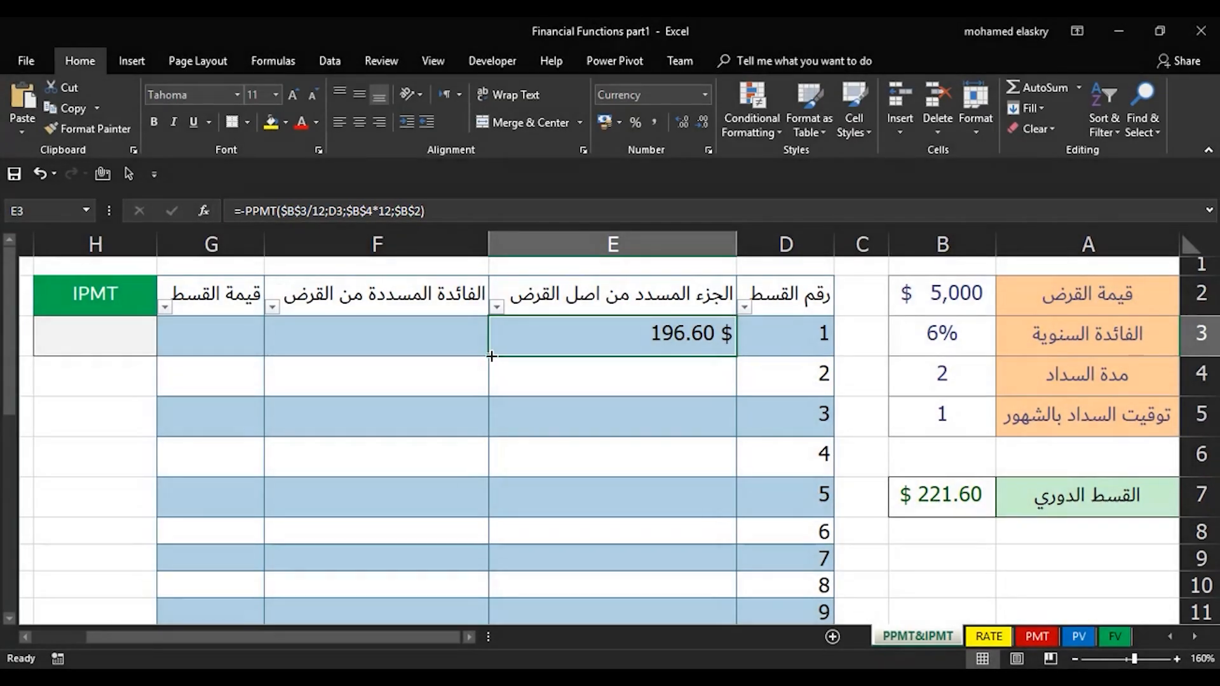
# Step: Fill the PPMT formula from E3 down to E26 for all 24 installments and check the filled column
pyautogui.doubleClick(491, 356)
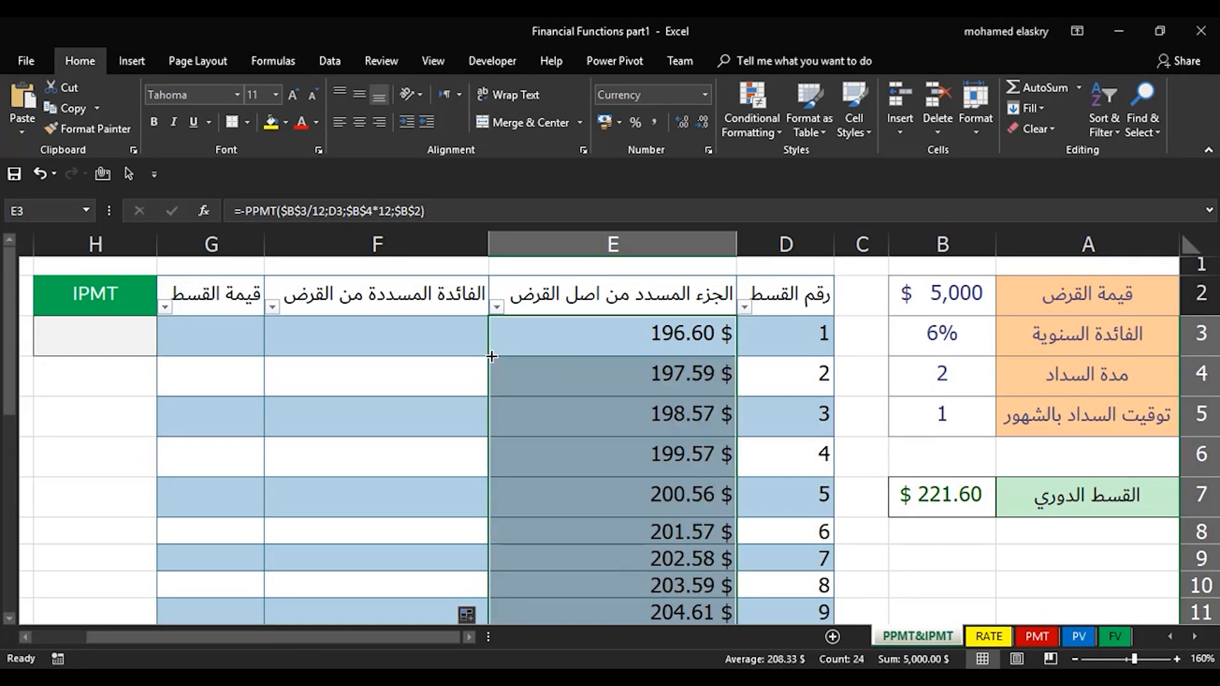
pyautogui.scroll(-7, 512, 384)
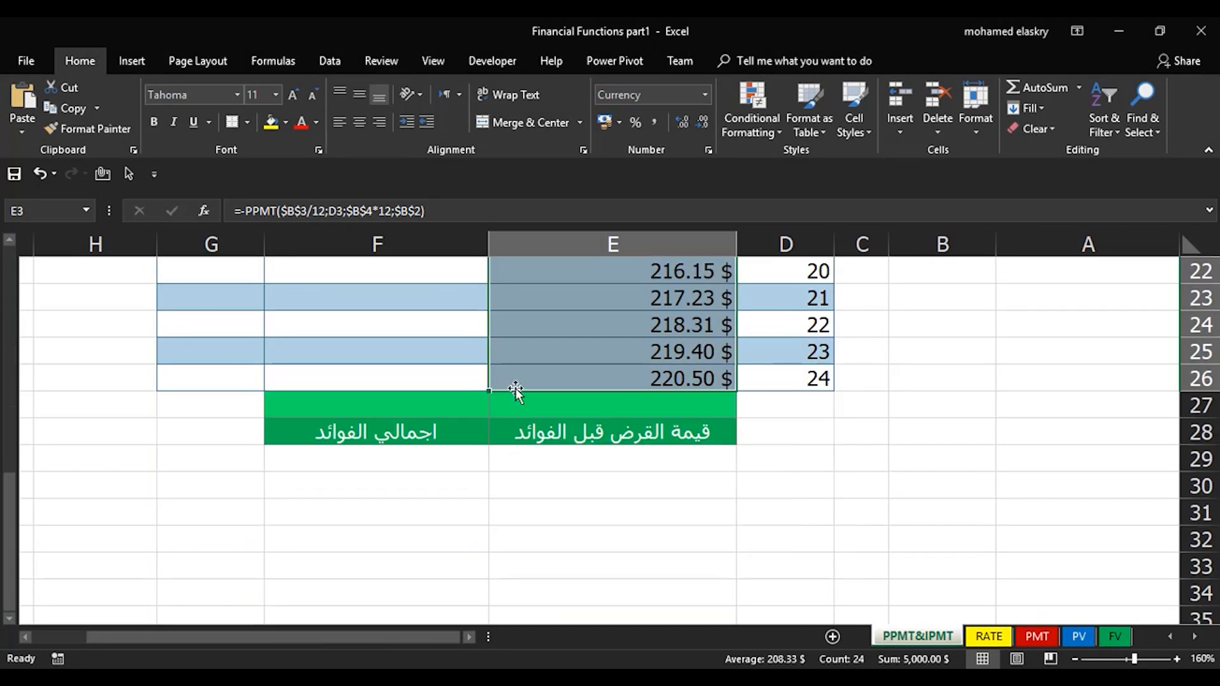
pyautogui.scroll(7, 515, 388)
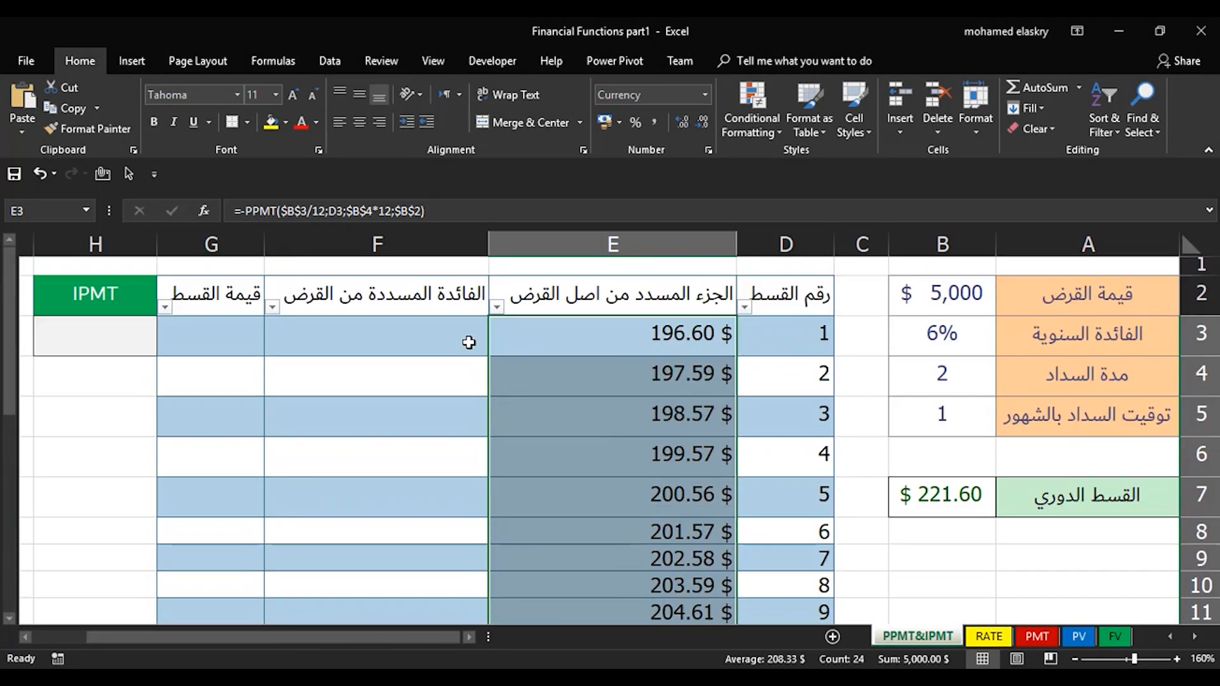
# Step: Enter =$B$7-E3 in F3 as the interest part and fill it down to F26
pyautogui.click(412, 327)
pyautogui.write('=')
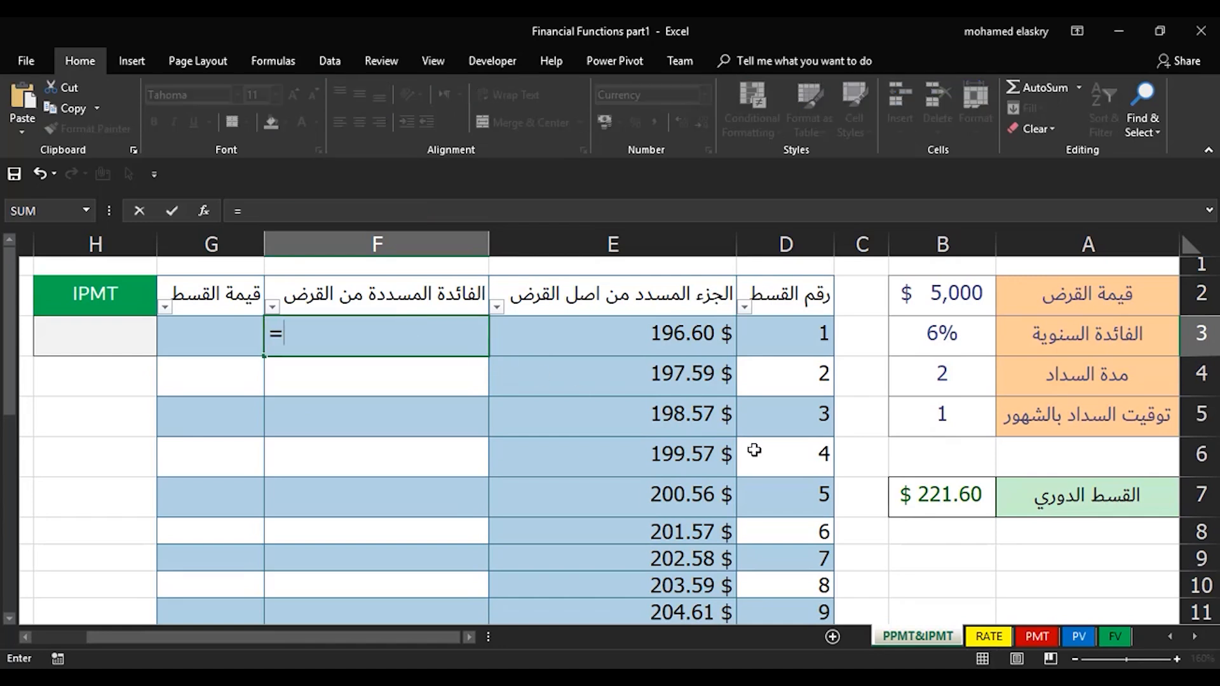
pyautogui.click(945, 503)
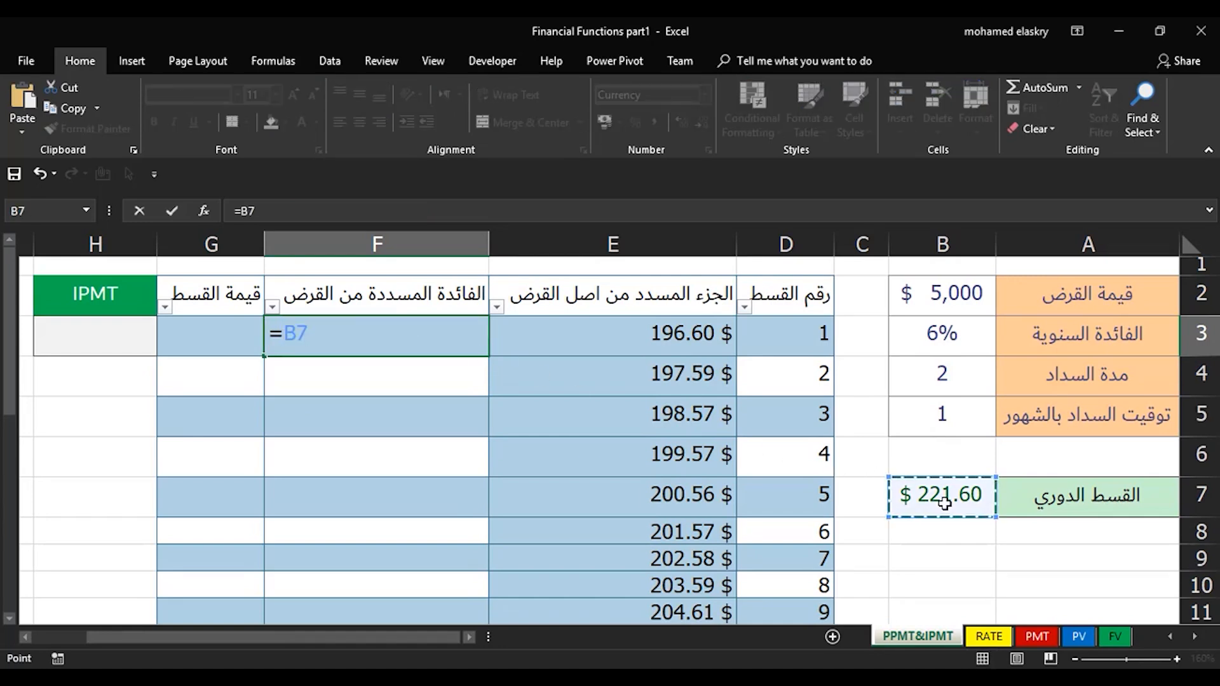
pyautogui.press('F4')
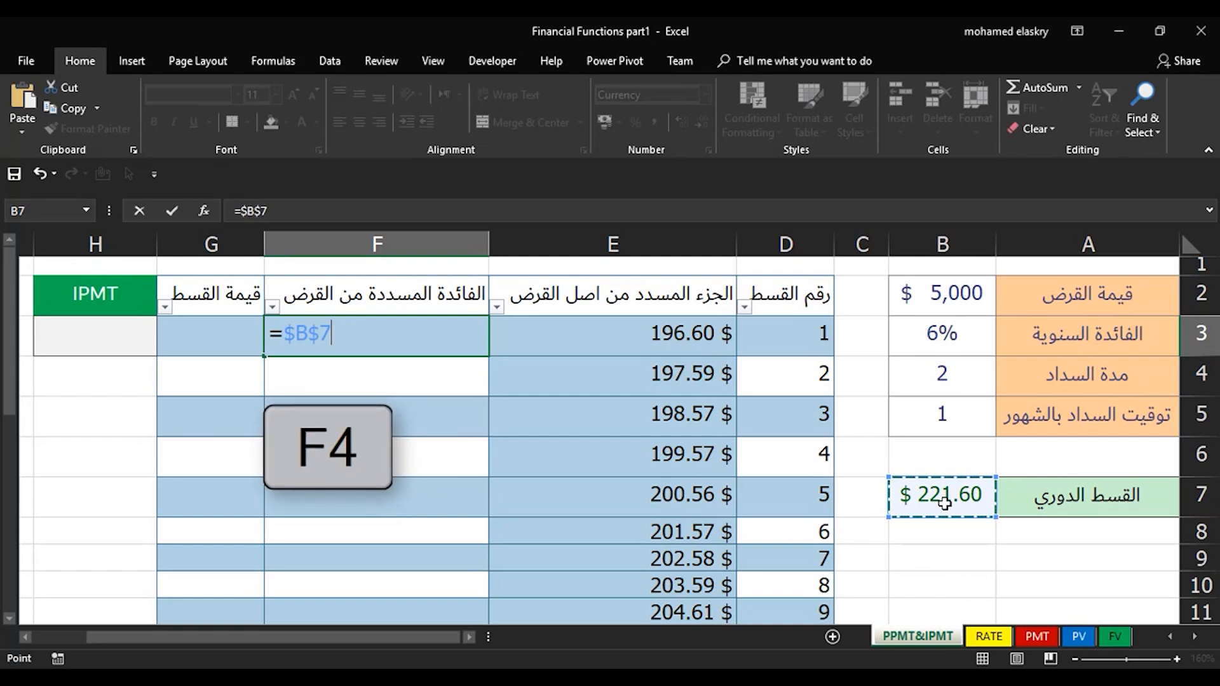
pyautogui.write('-')
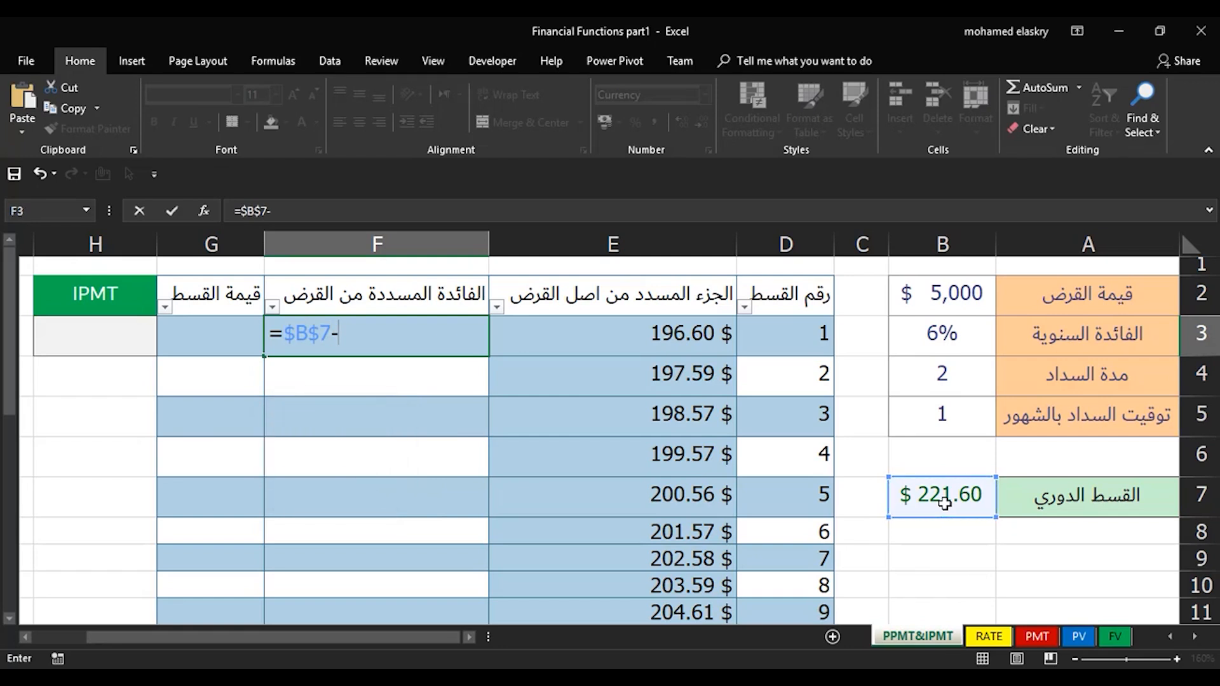
pyautogui.click(661, 330)
pyautogui.hotkey('ctrl', 'Return')
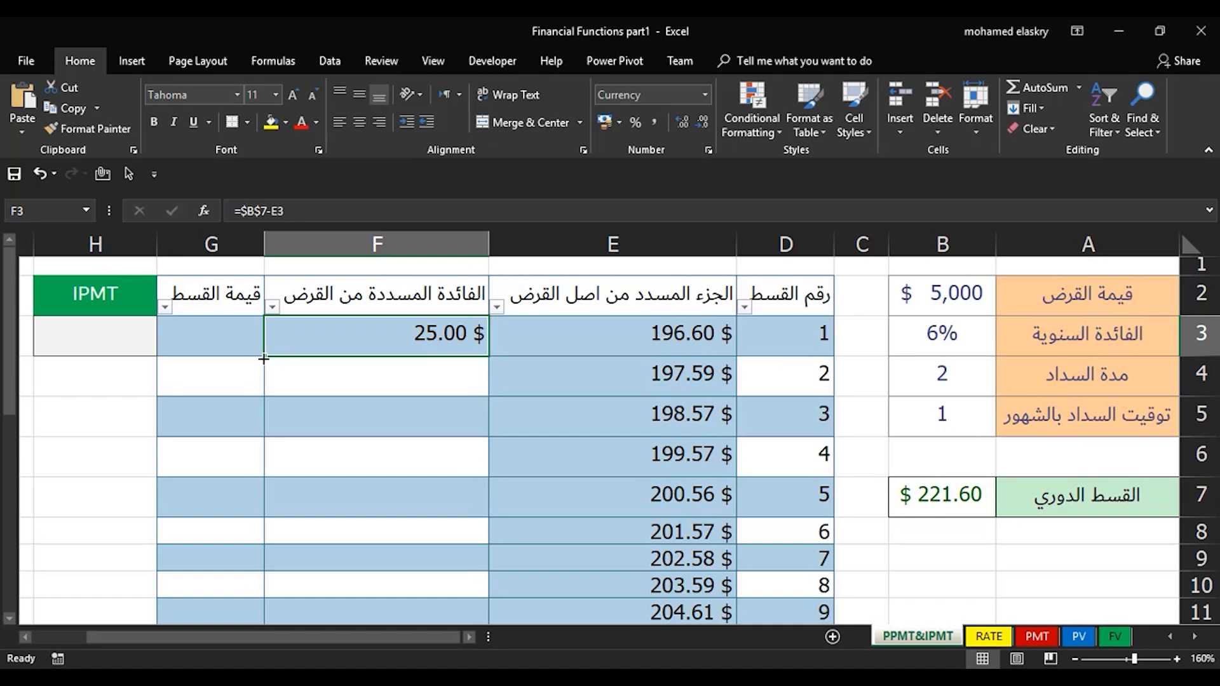
pyautogui.doubleClick(264, 358)
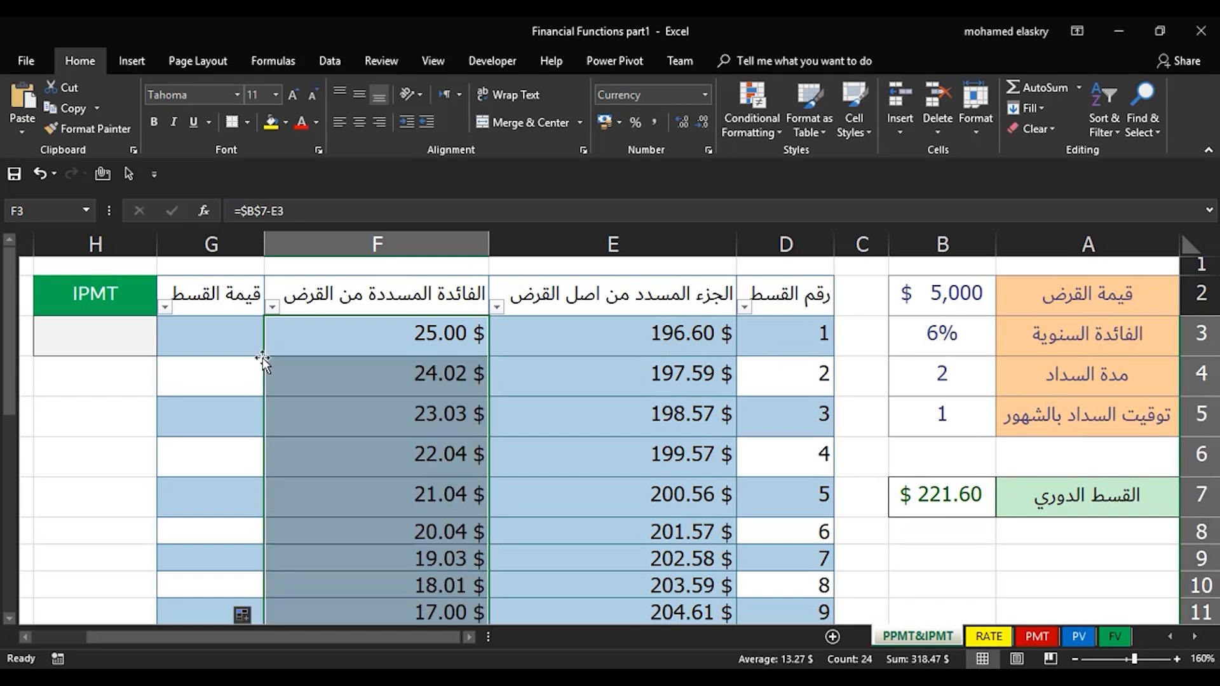
# Step: Enter =E3+F3 in G3 as the installment value and fill it down to G26
pyautogui.click(216, 331)
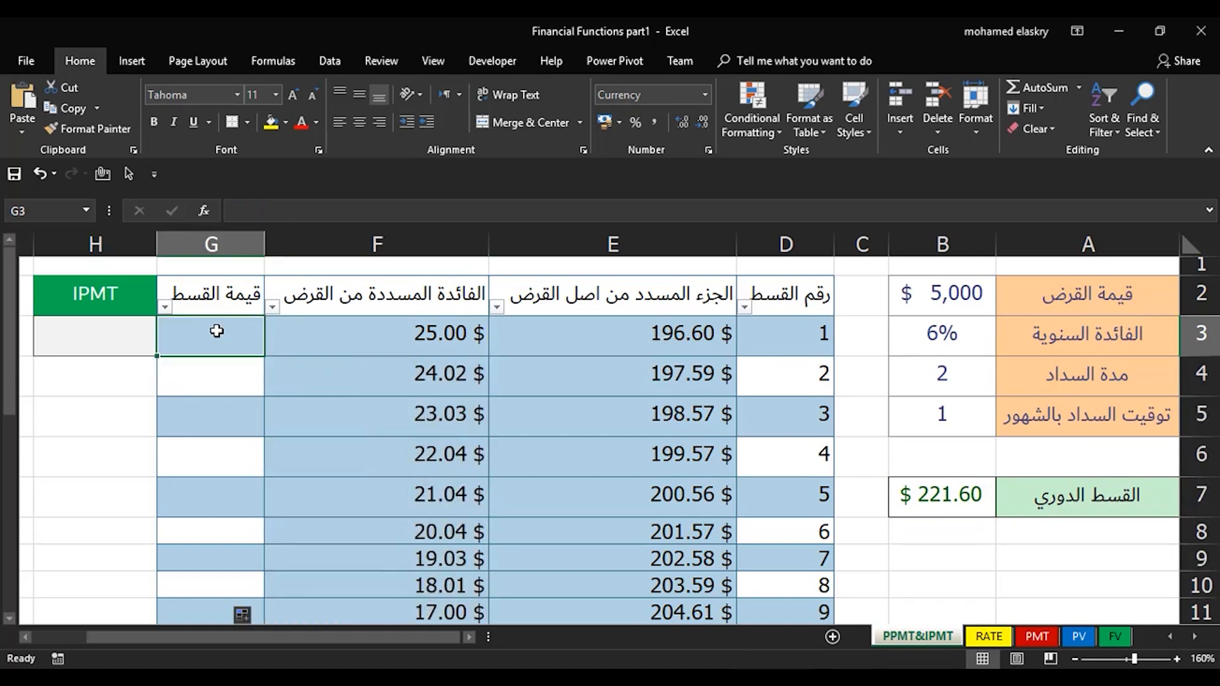
pyautogui.write('=')
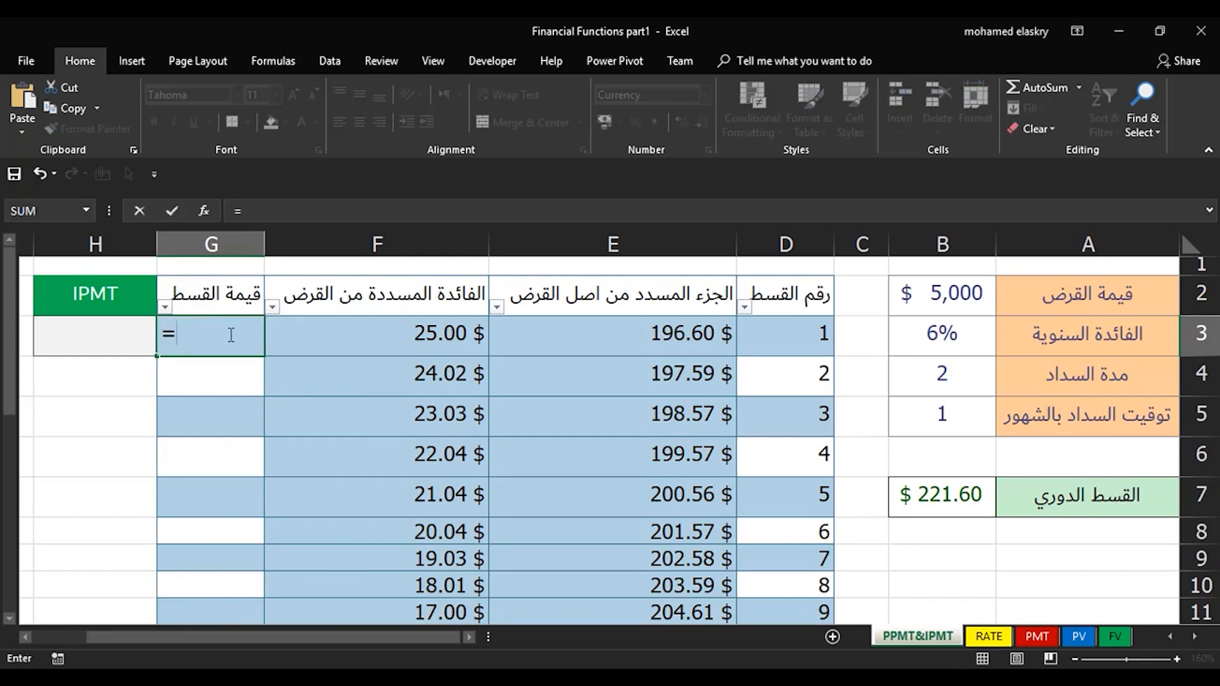
pyautogui.click(582, 340)
pyautogui.write('+')
pyautogui.click(439, 333)
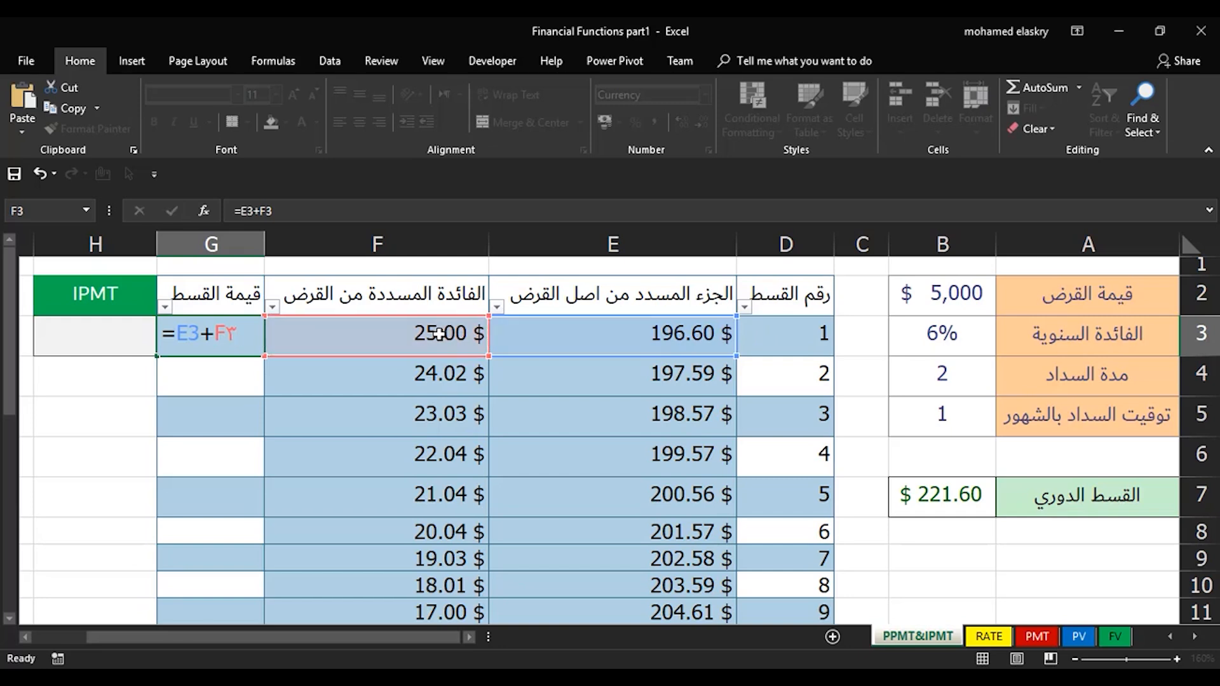
pyautogui.hotkey('ctrl', 'Return')
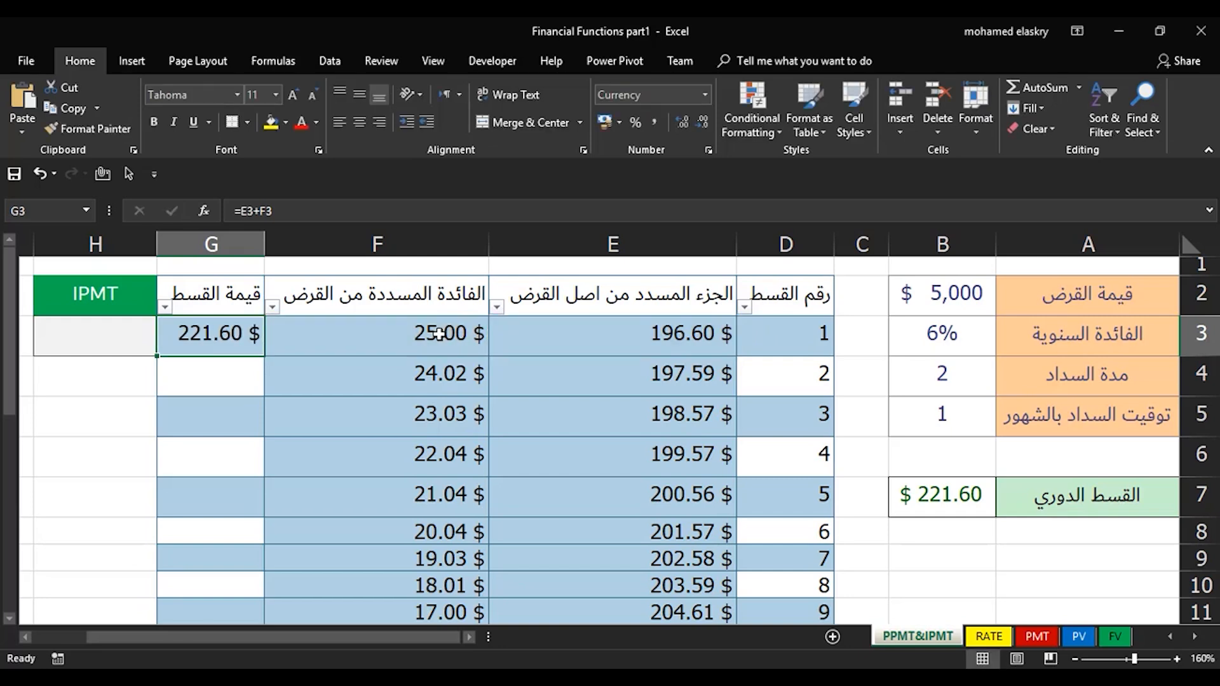
pyautogui.doubleClick(159, 360)
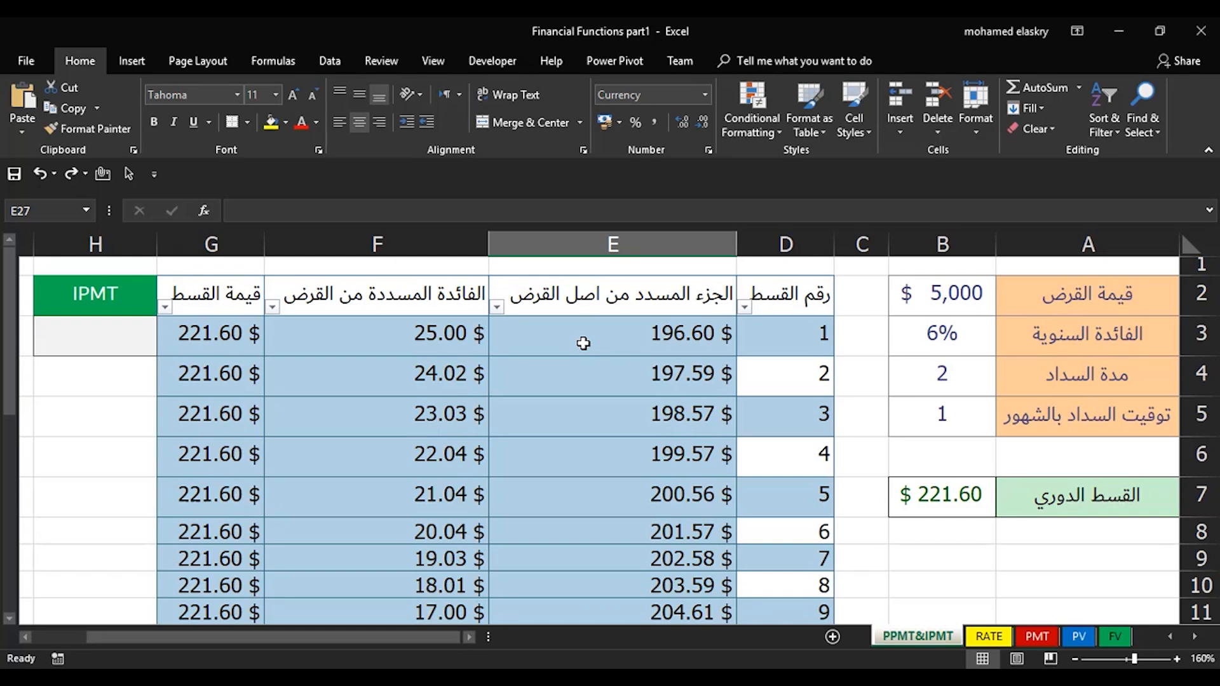
# Step: Total the principal payments in E27 with =SUM(E3:E26)
pyautogui.scroll(-6, 608, 377)
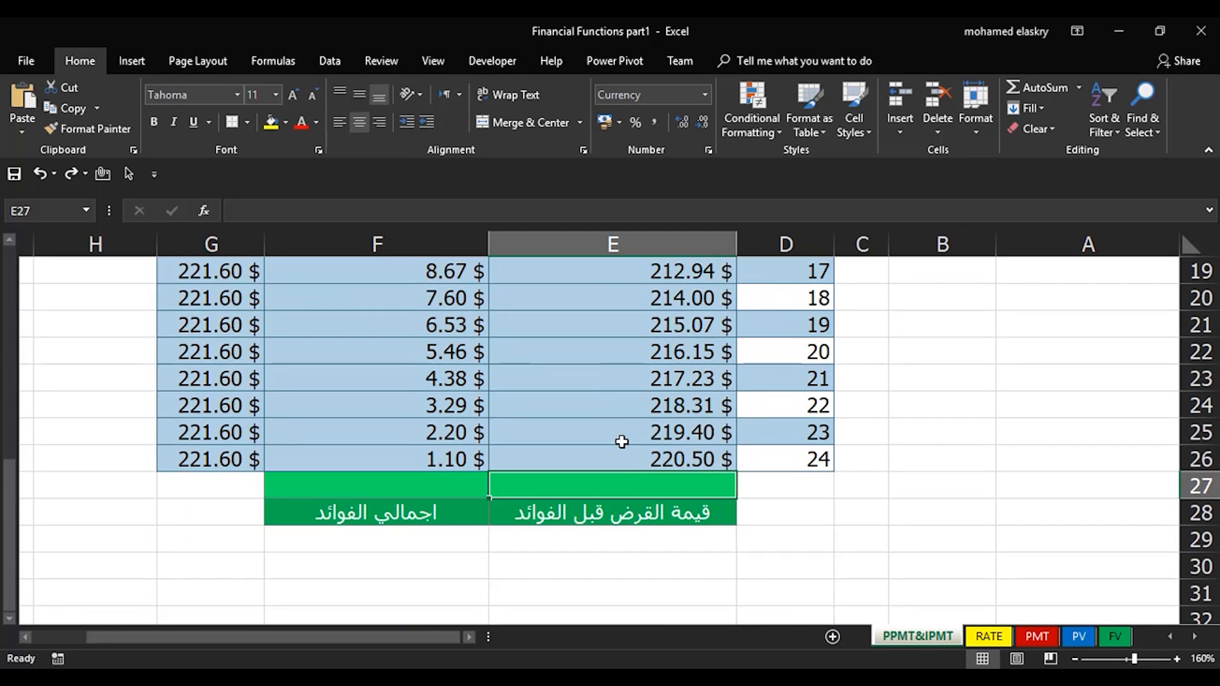
pyautogui.write('=')
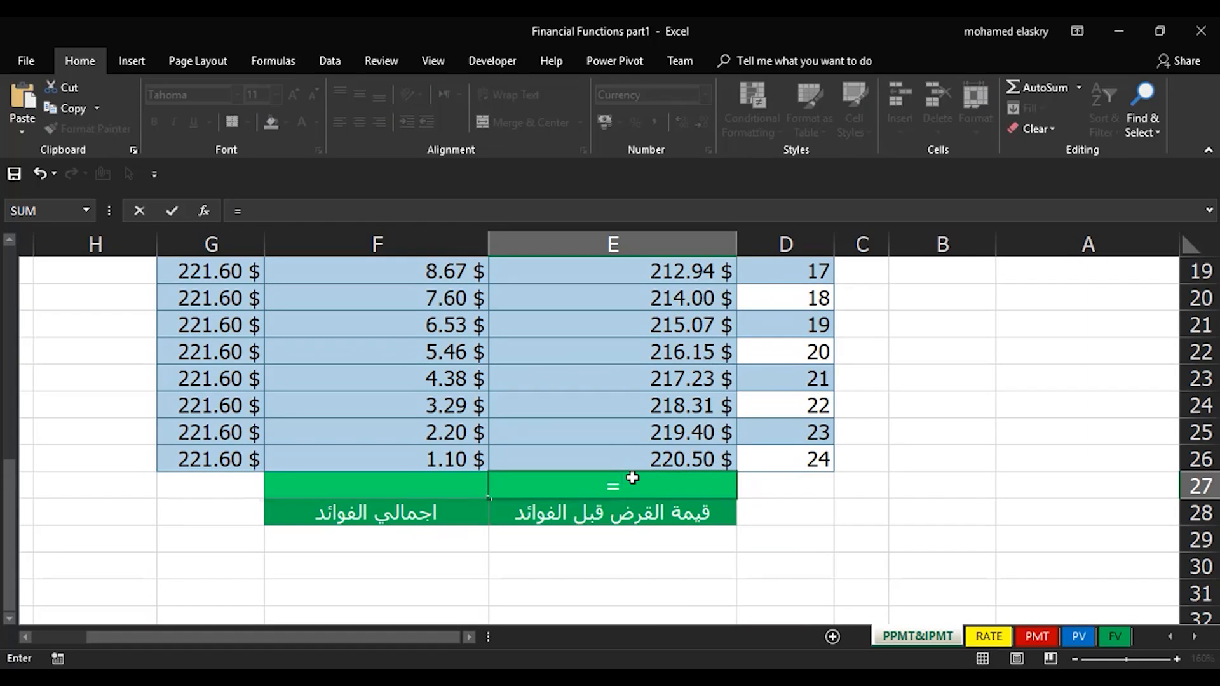
pyautogui.write('sum')
pyautogui.press('Tab')
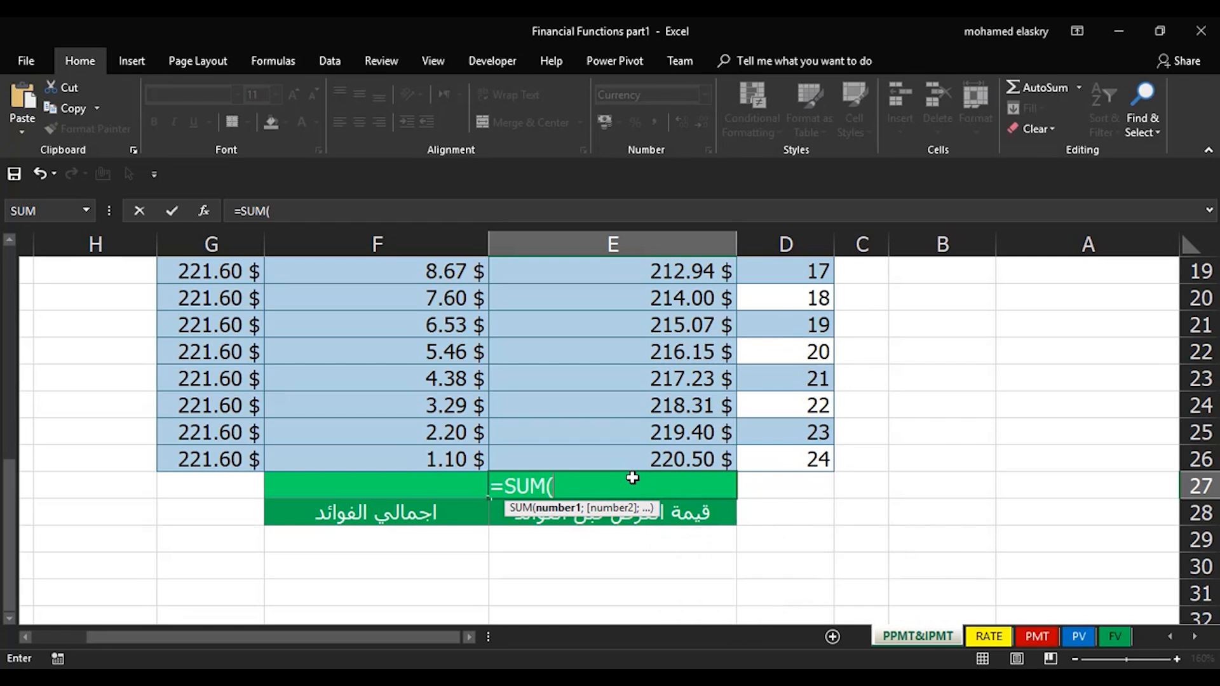
pyautogui.scroll(6, 652, 478)
pyautogui.moveTo(685, 343); pyautogui.dragTo(663, 562)
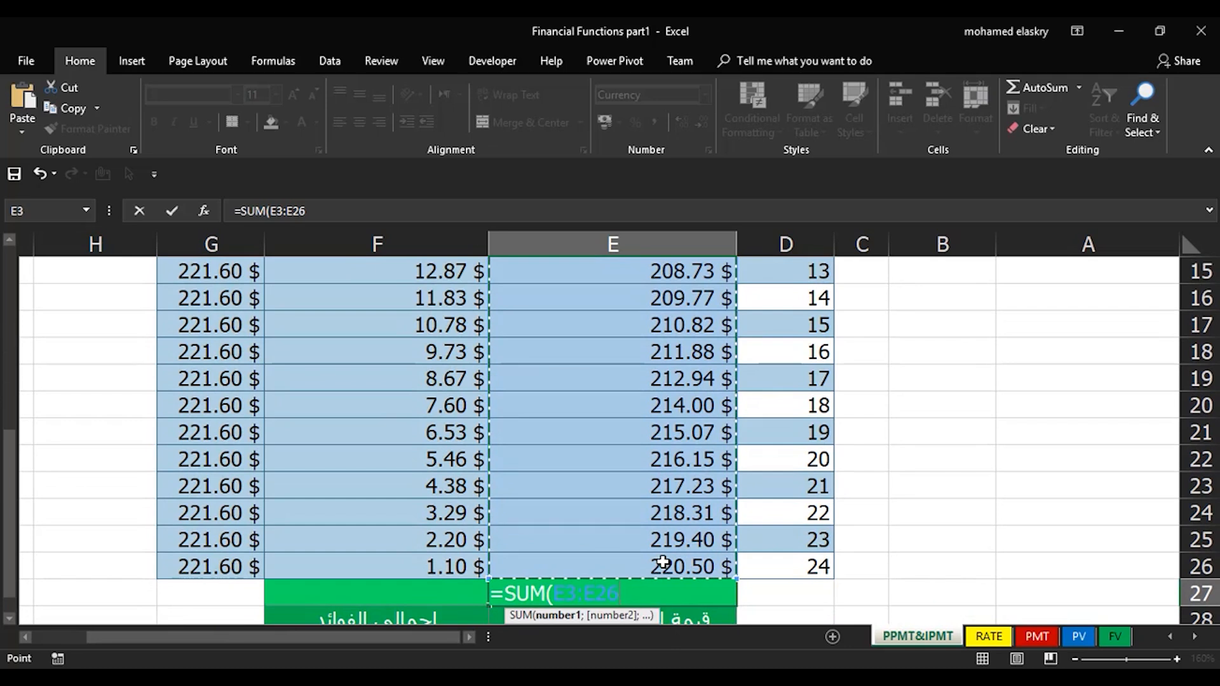
pyautogui.hotkey('ctrl', 'Return')
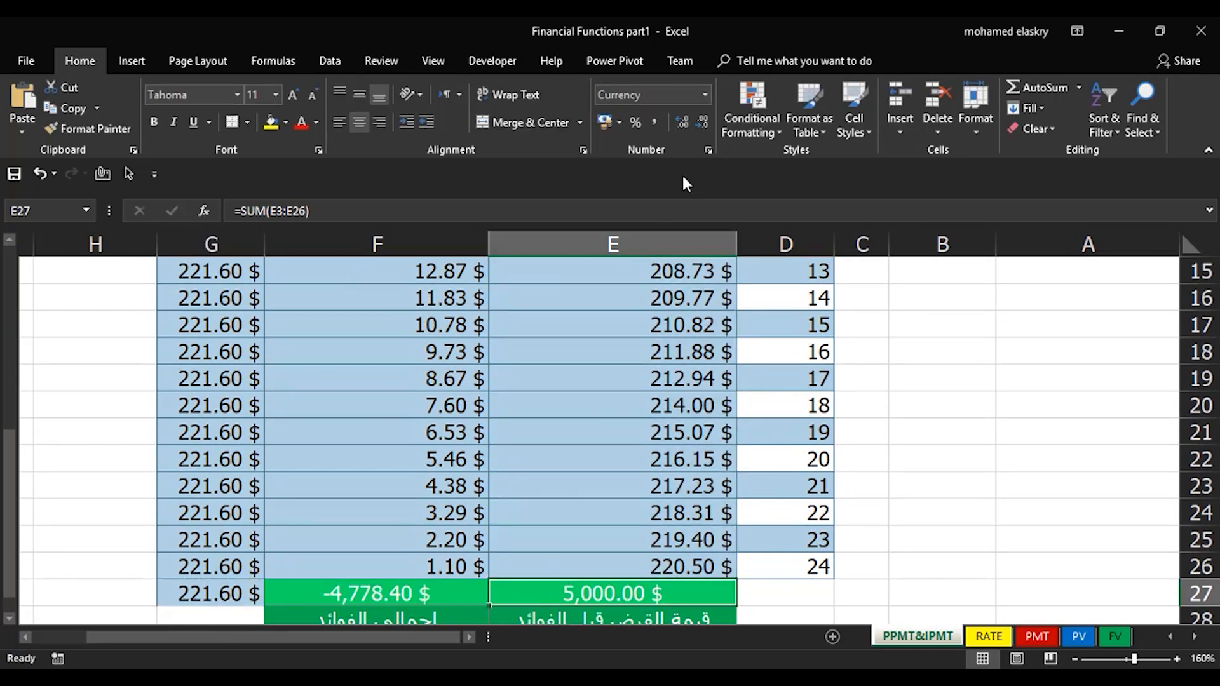
# Step: Format the principal total in E27 to show no decimal places
pyautogui.click(686, 117)
pyautogui.click(702, 121)
pyautogui.click(703, 121)
pyautogui.click(702, 120)
# Step: Replace the formula in F27 with =SUM(F3:F26) to total the interest payments
pyautogui.scroll(-1, 578, 513)
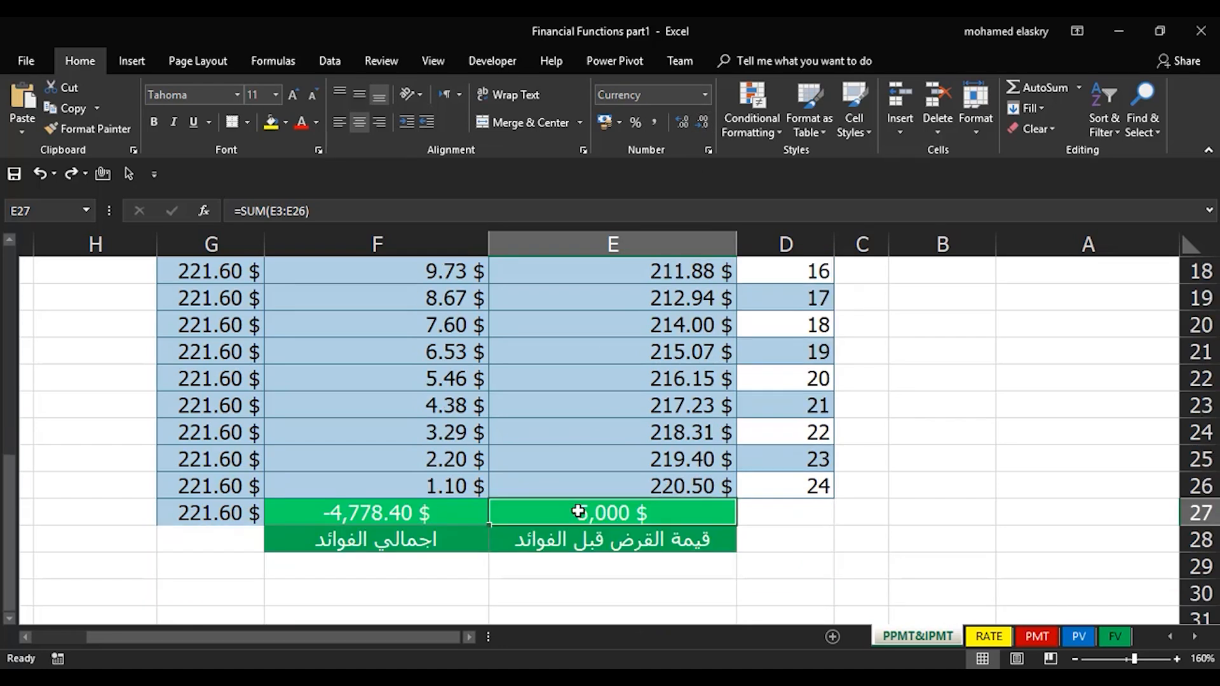
pyautogui.click(458, 516)
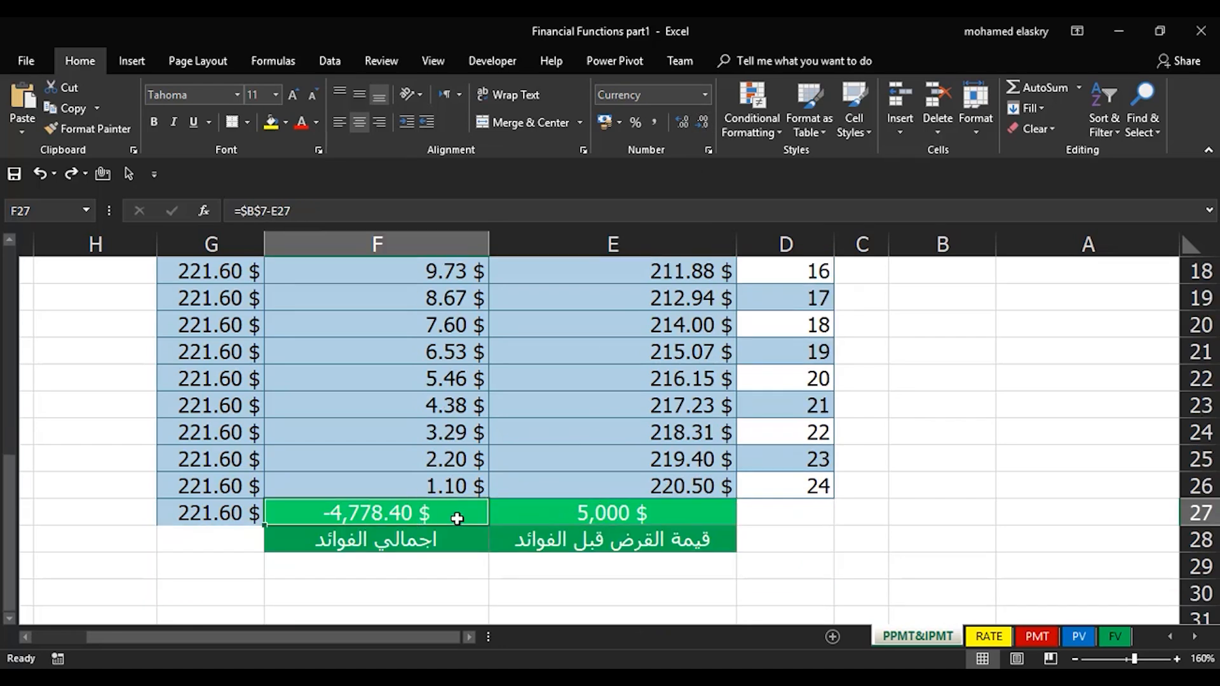
pyautogui.hotkey('alt', '=')
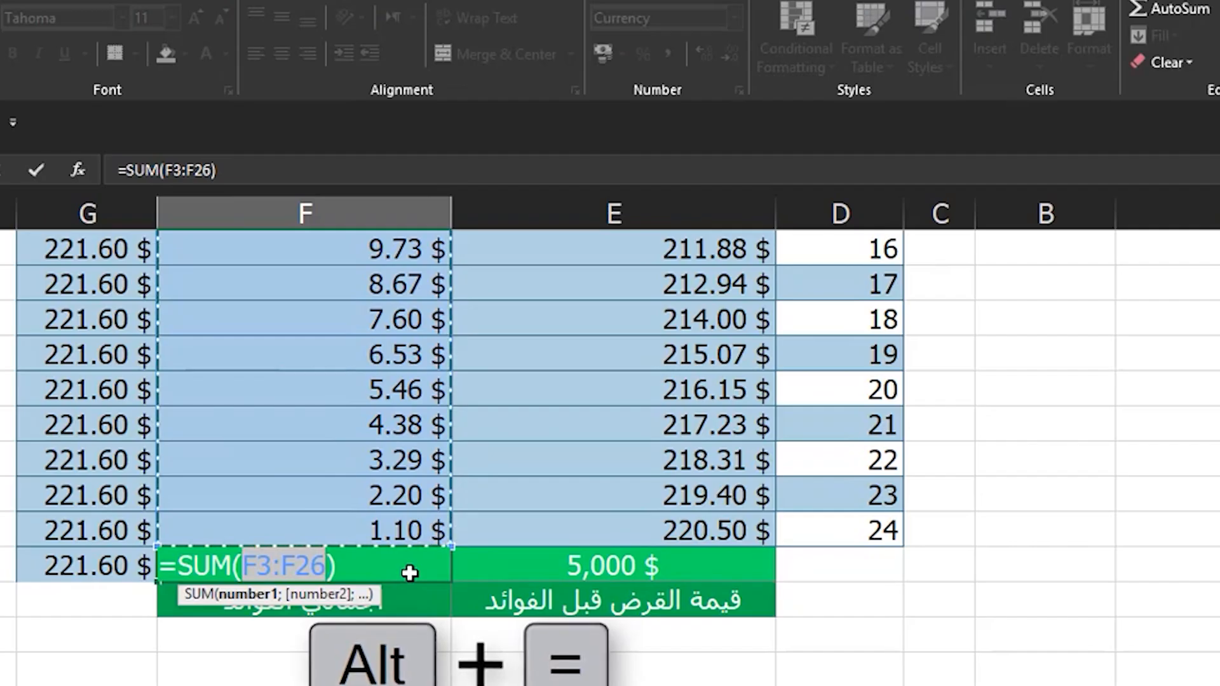
pyautogui.press('Return')
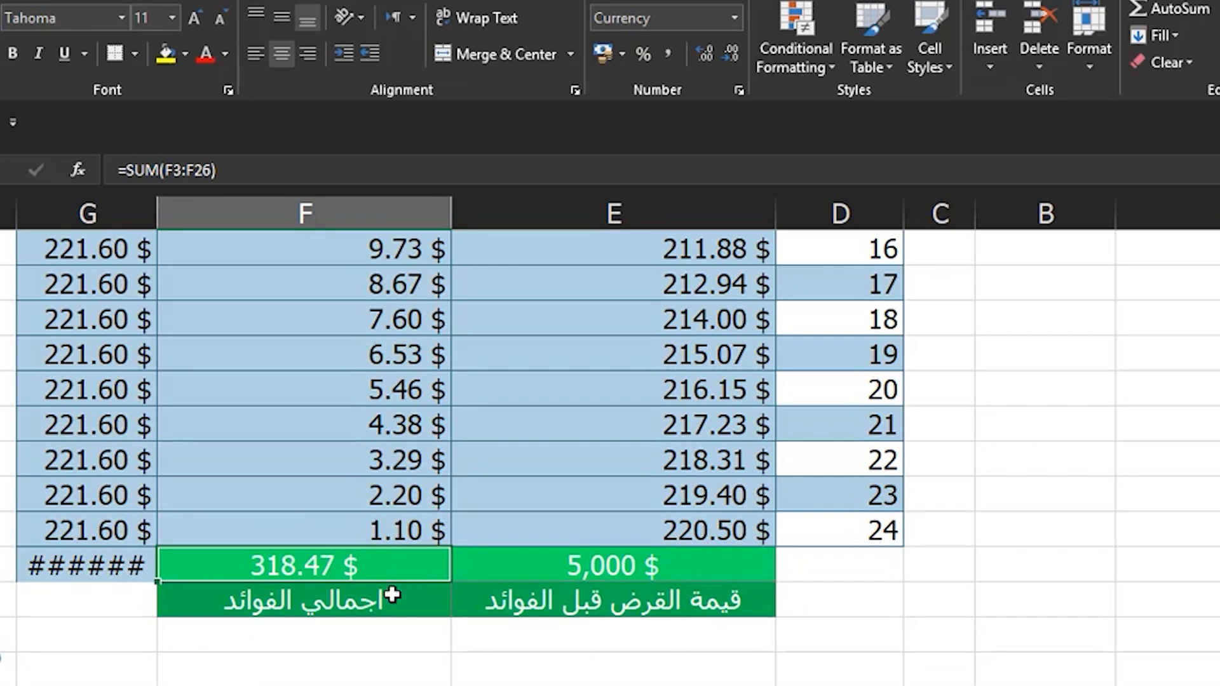
# Step: Enter =E27+F27 in G27 to add total principal and total interest
pyautogui.click(124, 566)
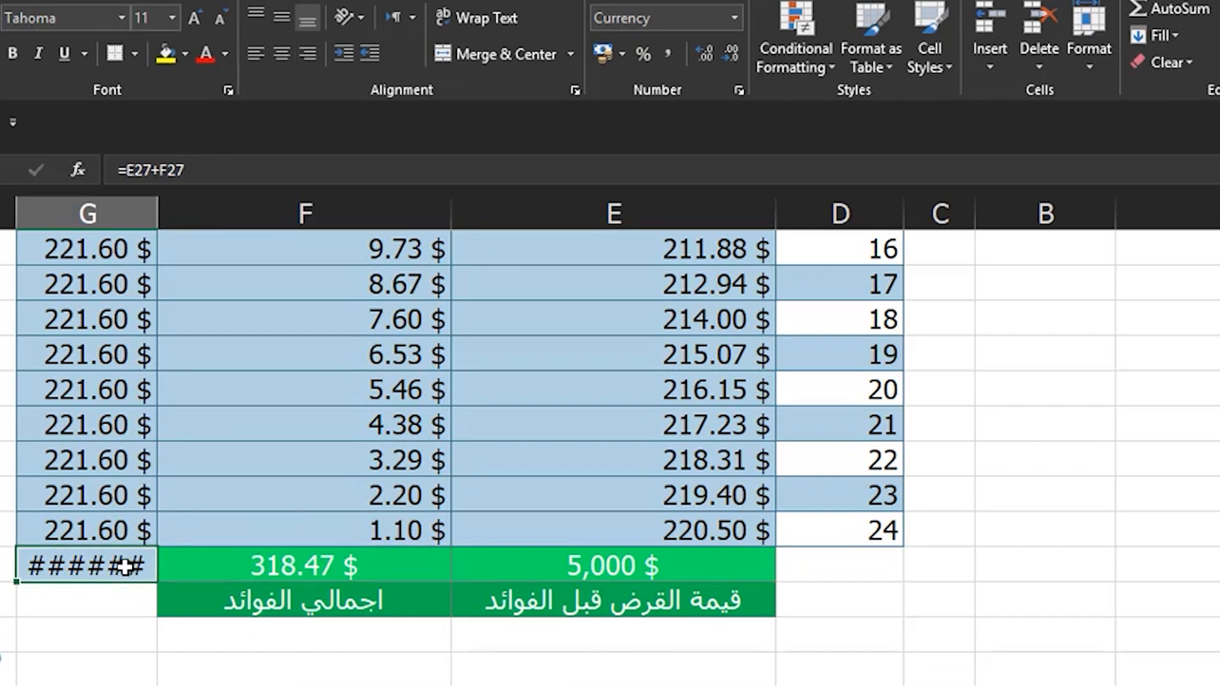
pyautogui.write('=')
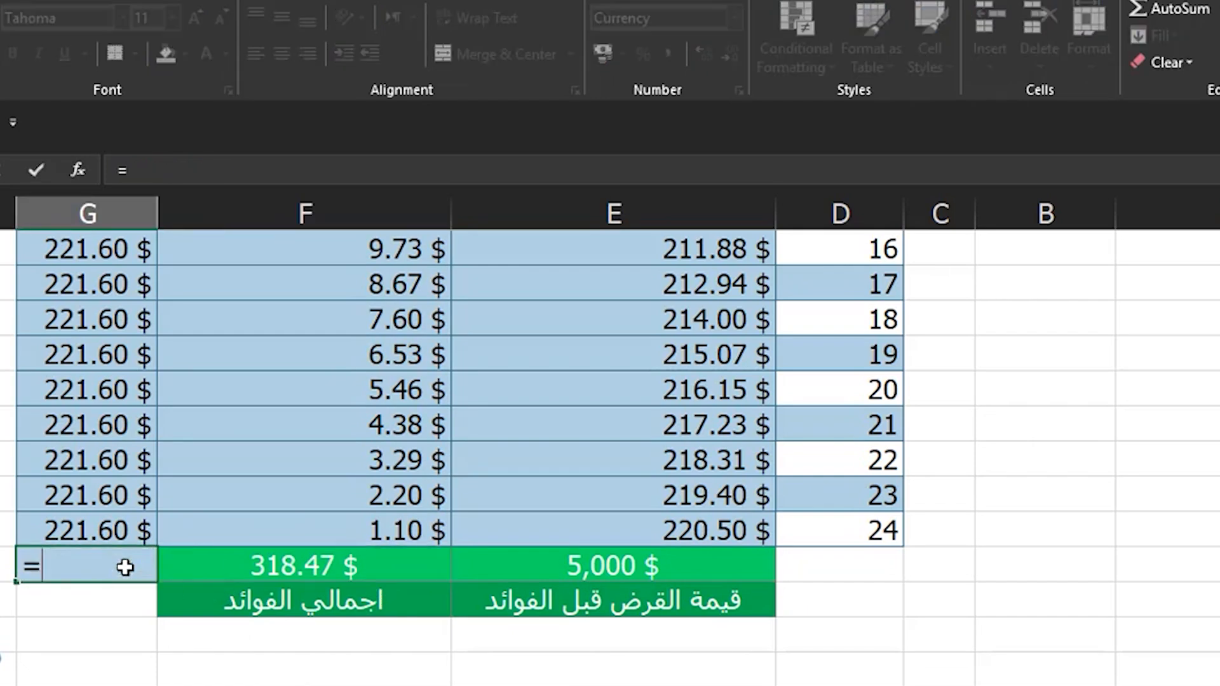
pyautogui.click(616, 568)
pyautogui.write('+')
pyautogui.click(388, 568)
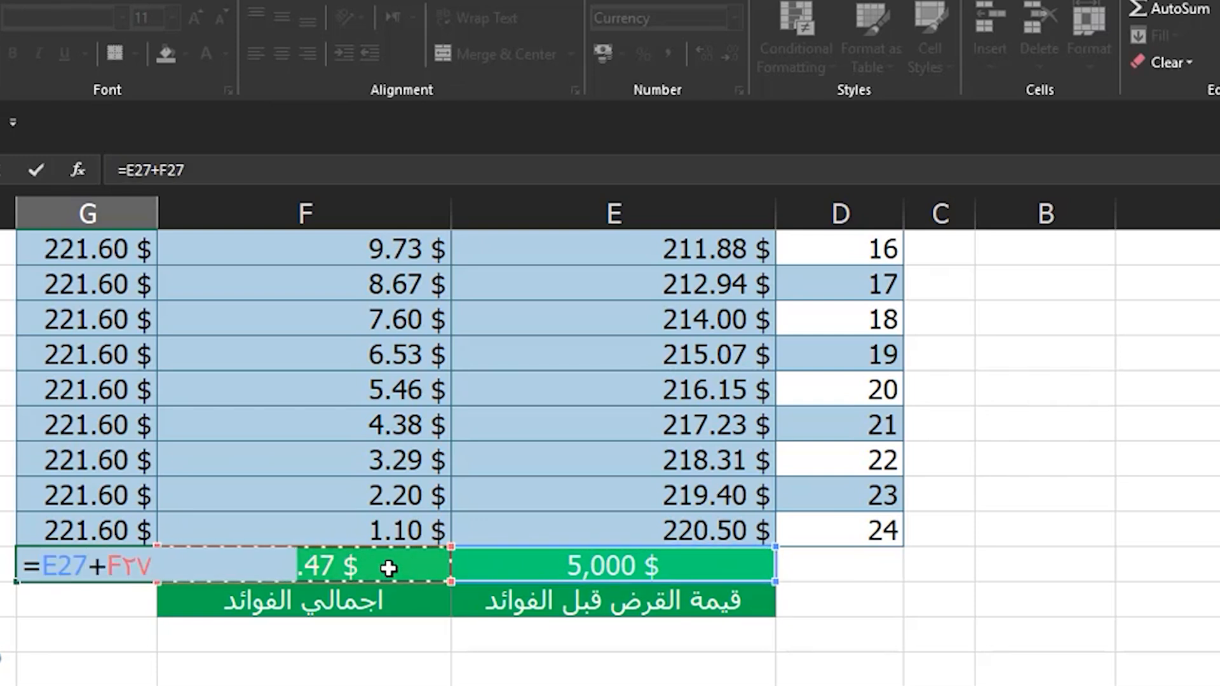
pyautogui.hotkey('ctrl', 'Return')
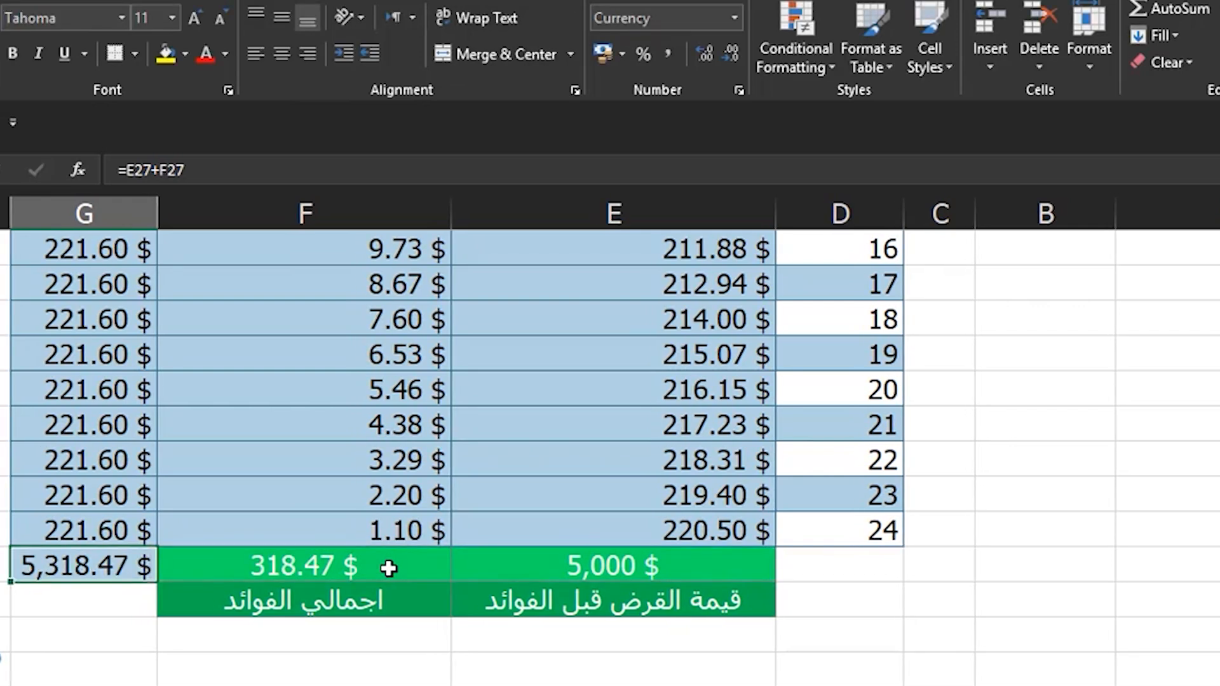
# Step: Start an IPMT formula in H3 with B3/12 as the monthly rate
pyautogui.scroll(1, 162, 520)
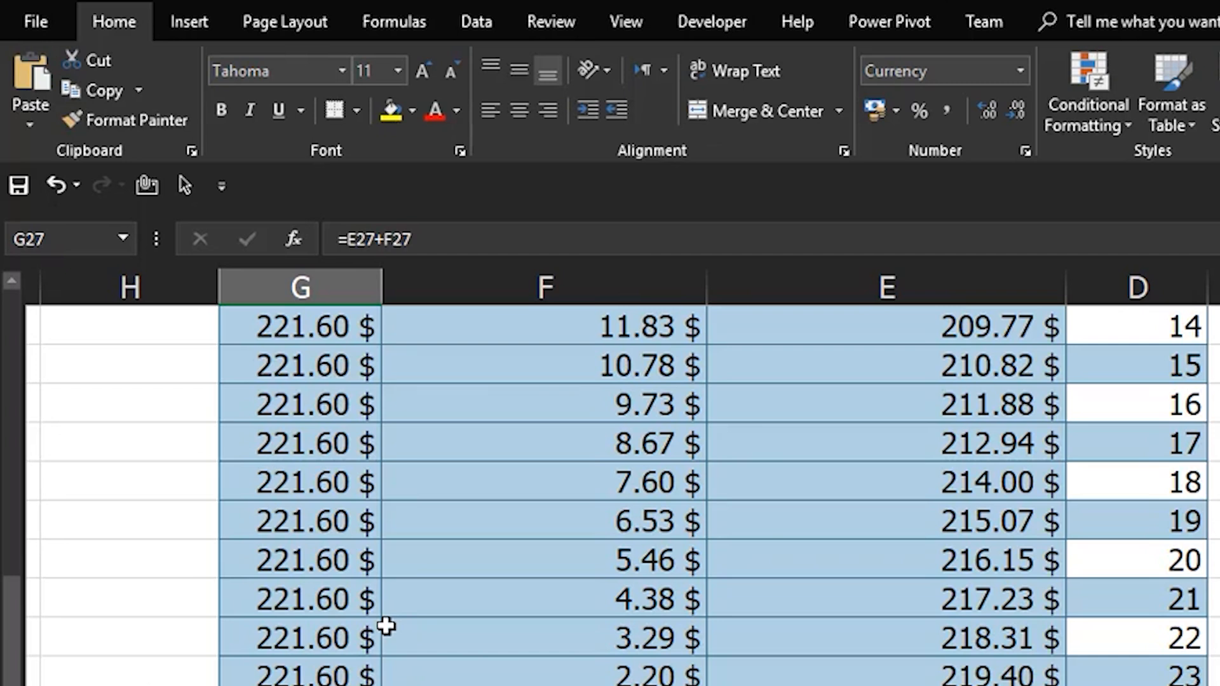
pyautogui.scroll(4, 366, 547)
pyautogui.click(120, 430)
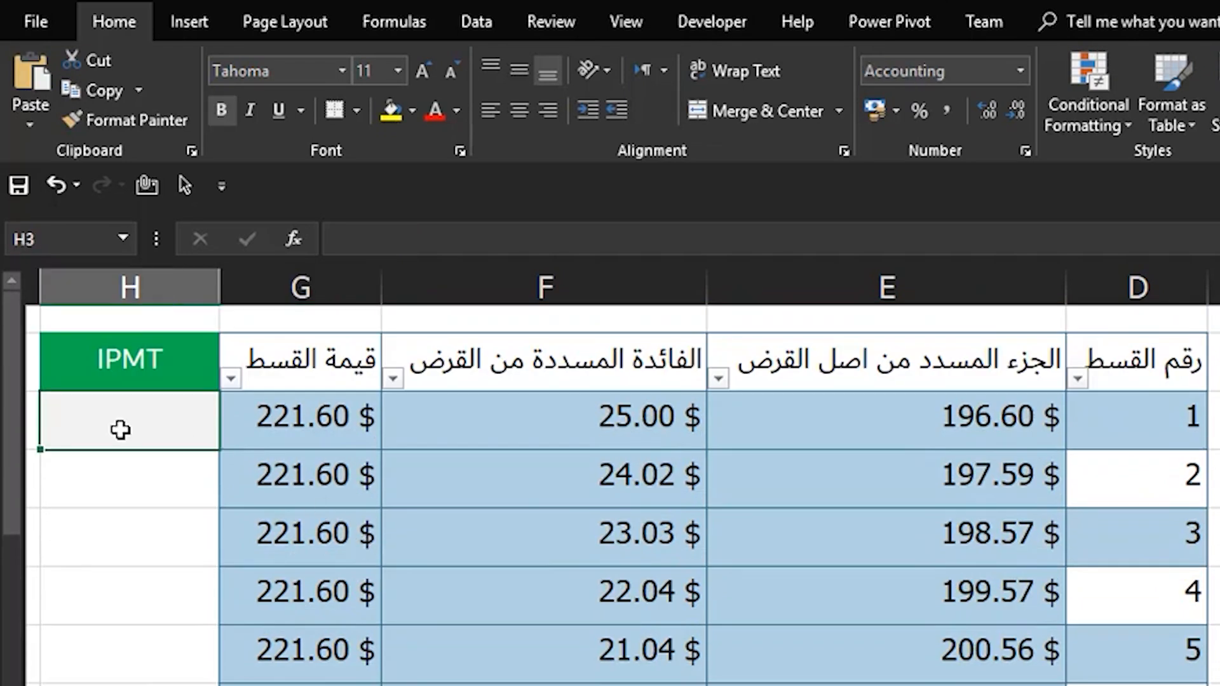
pyautogui.write('=i')
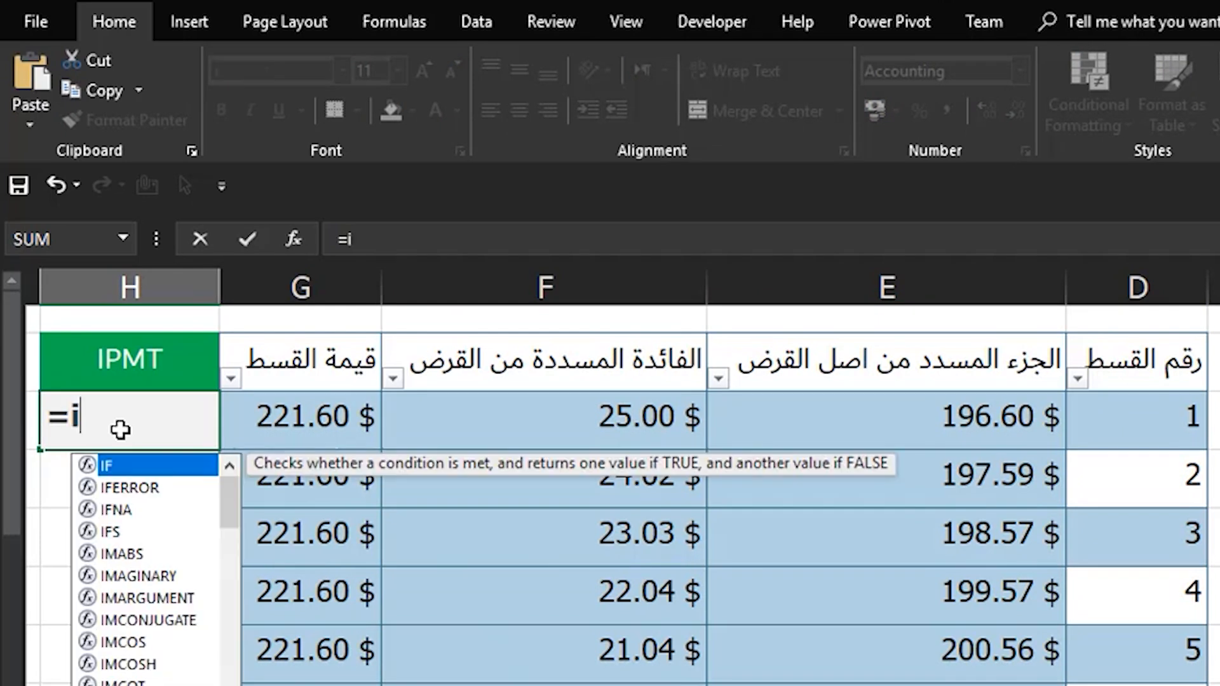
pyautogui.write('pm')
pyautogui.press('Tab')
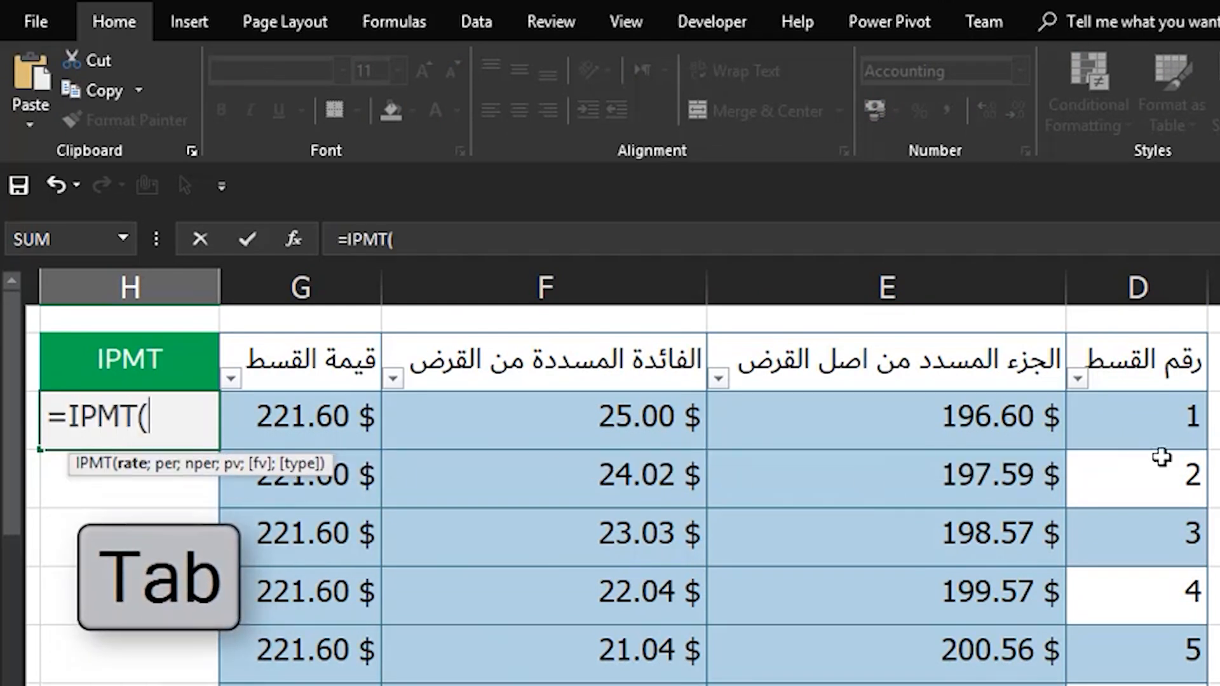
pyautogui.write('B3')
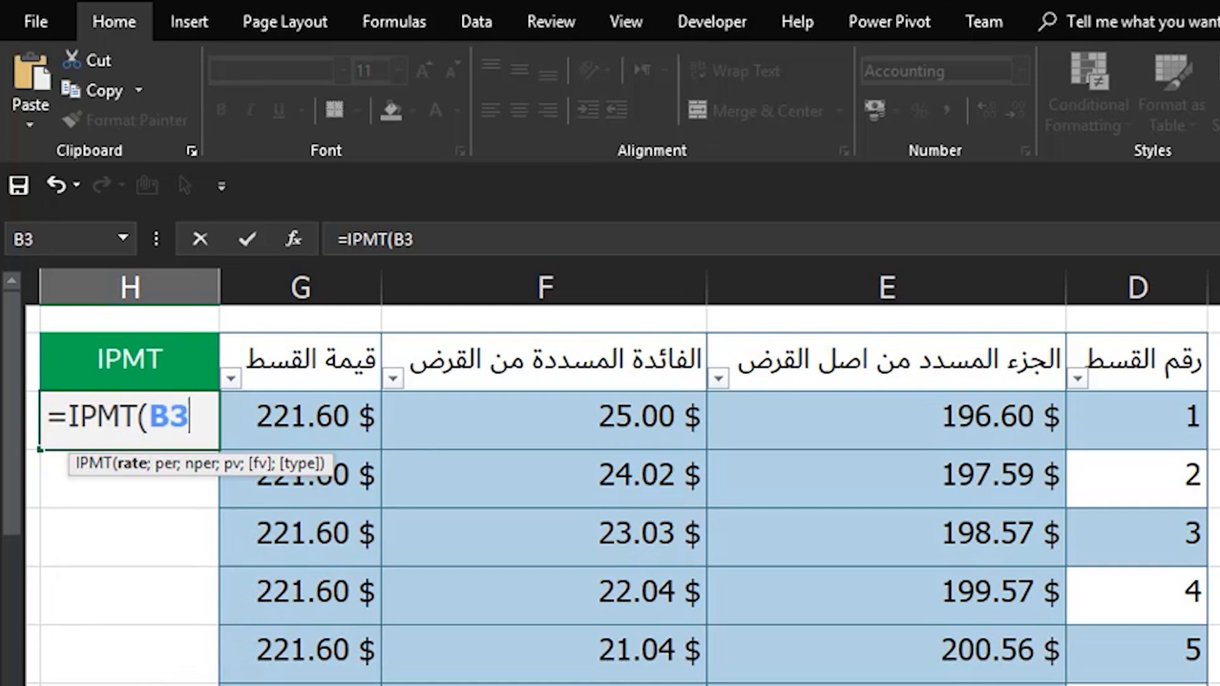
pyautogui.write('/12;')
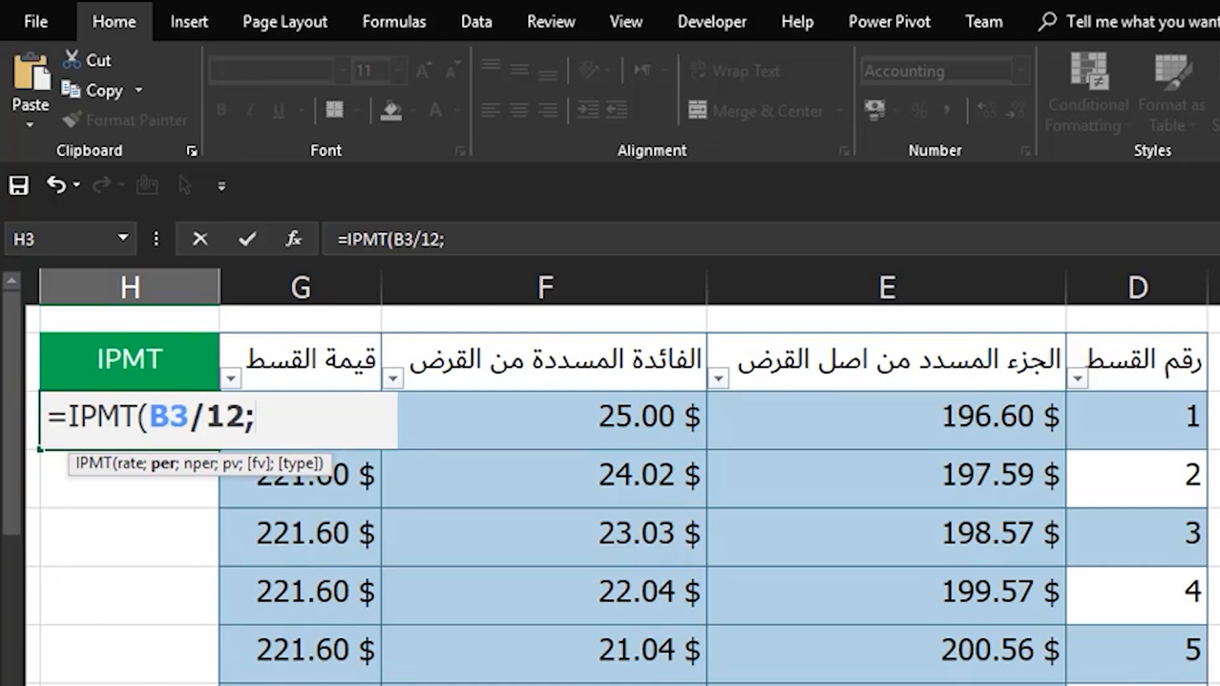
# Step: Add D3 as the period, B4*12 as the number of periods and B2 as the present value, and commit H3's IPMT formula
pyautogui.click(1151, 423)
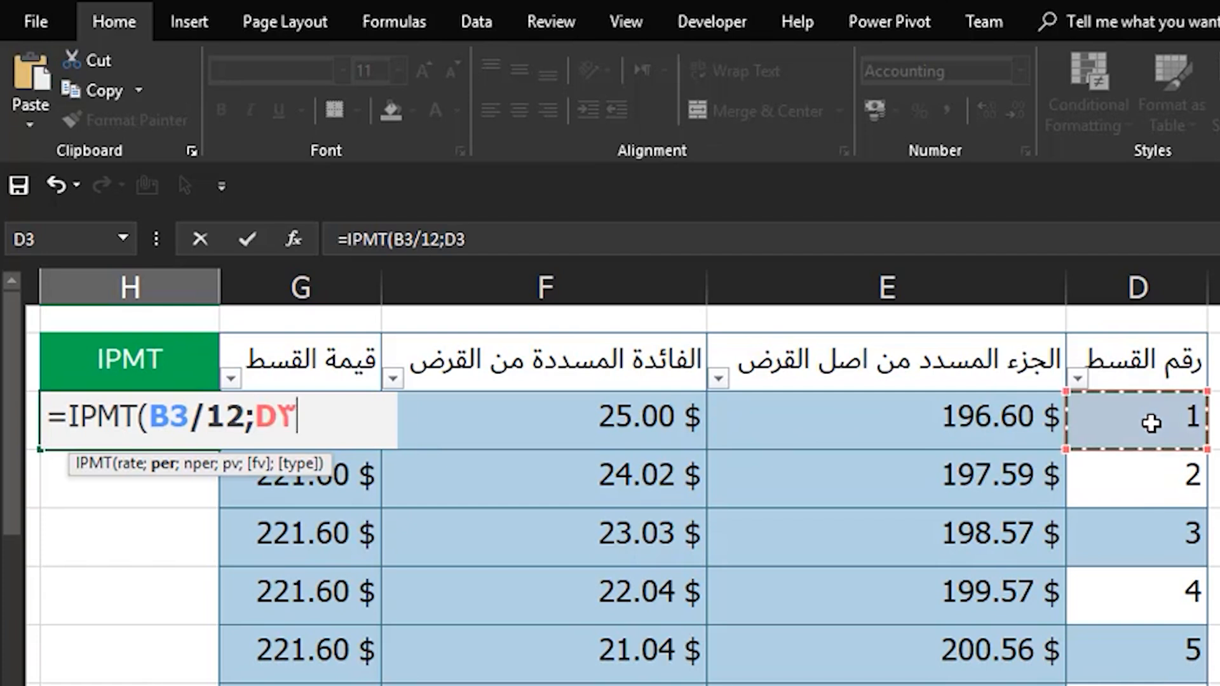
pyautogui.write(';')
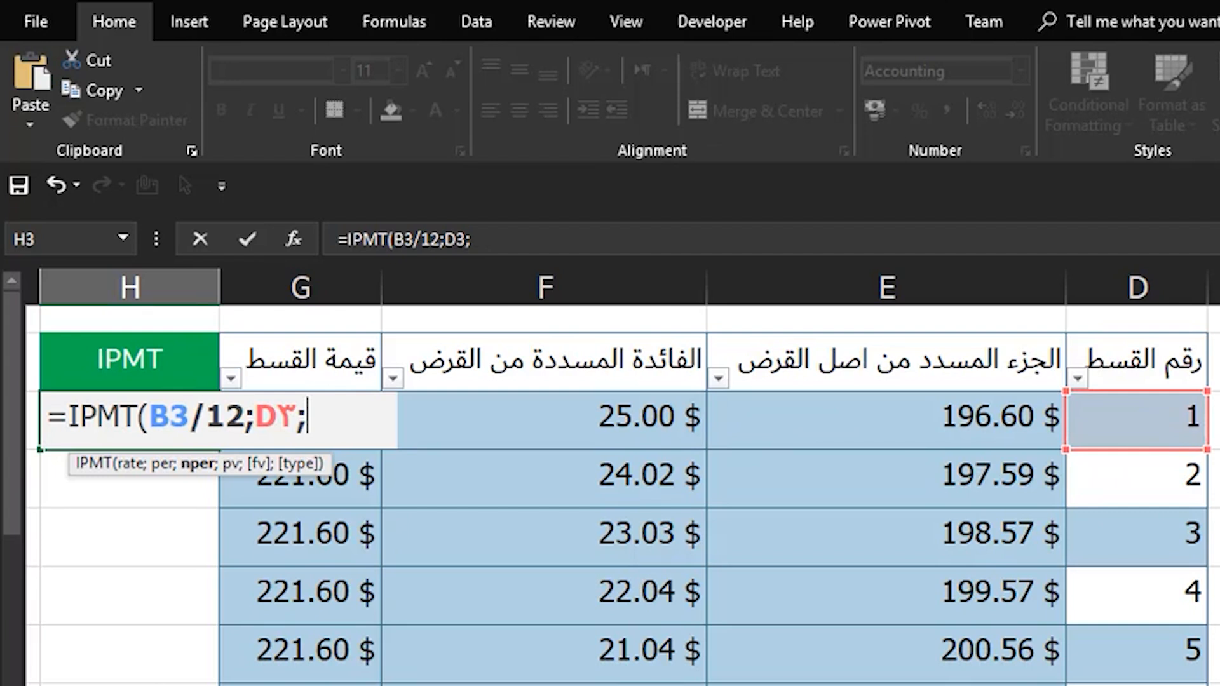
pyautogui.write('B4*12')
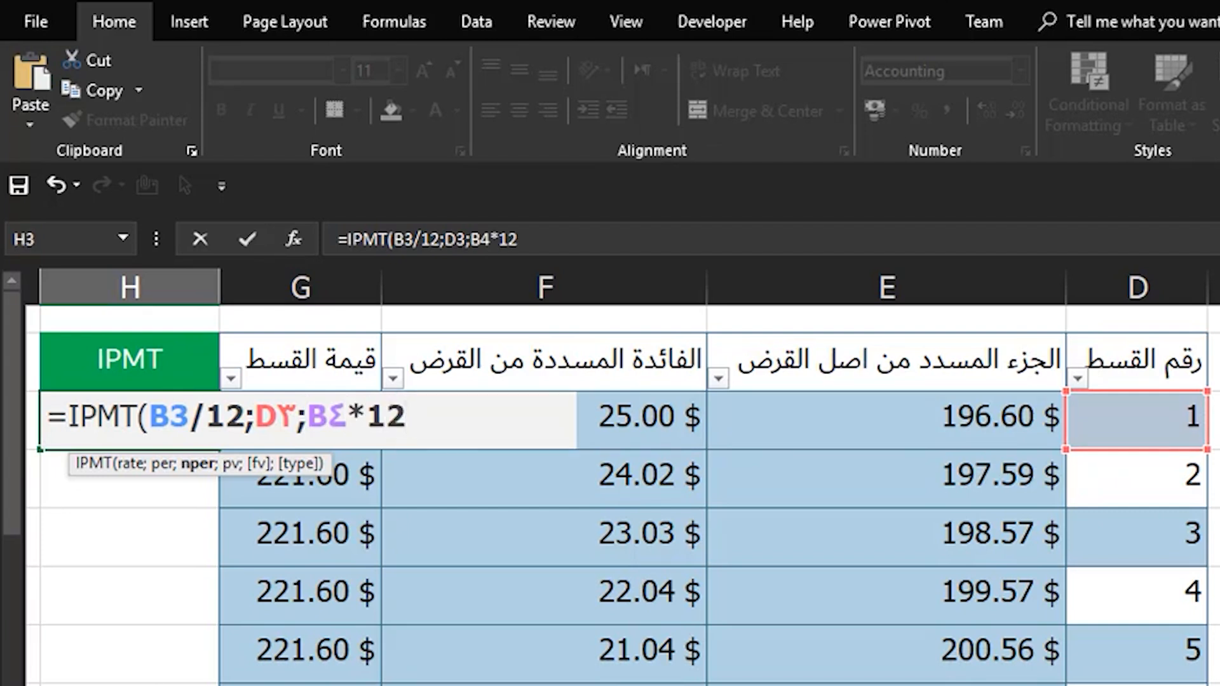
pyautogui.write(';')
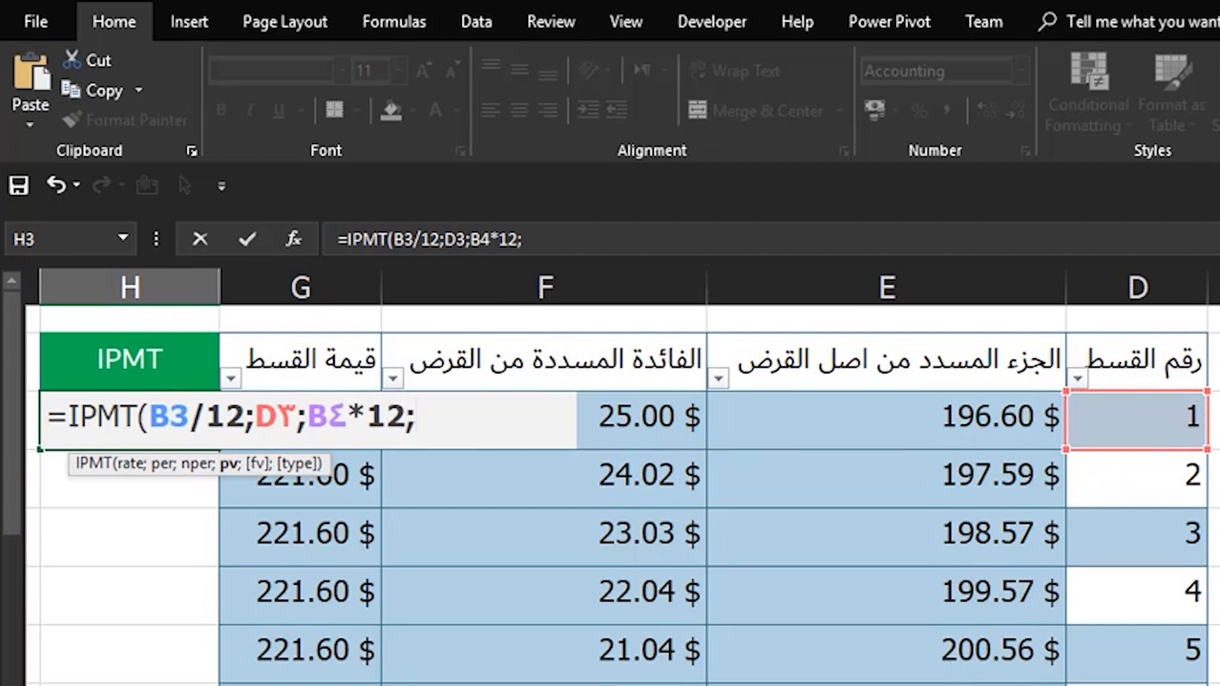
pyautogui.write('B2')
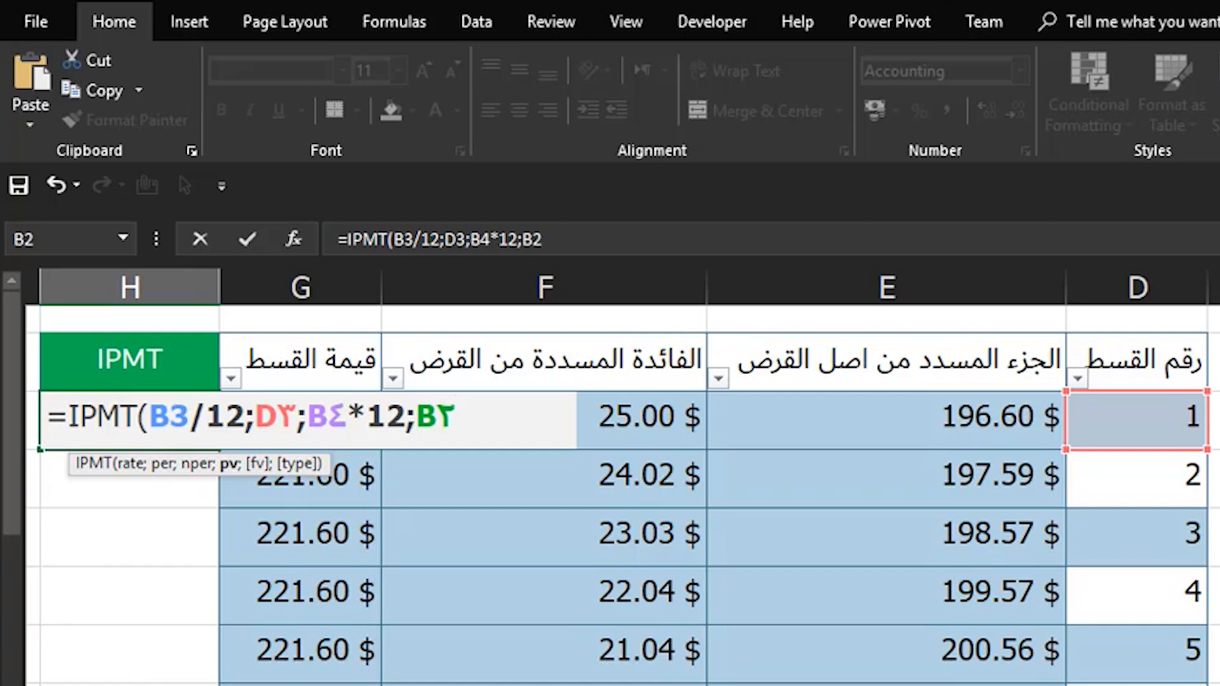
pyautogui.hotkey('ctrl', 'Return')
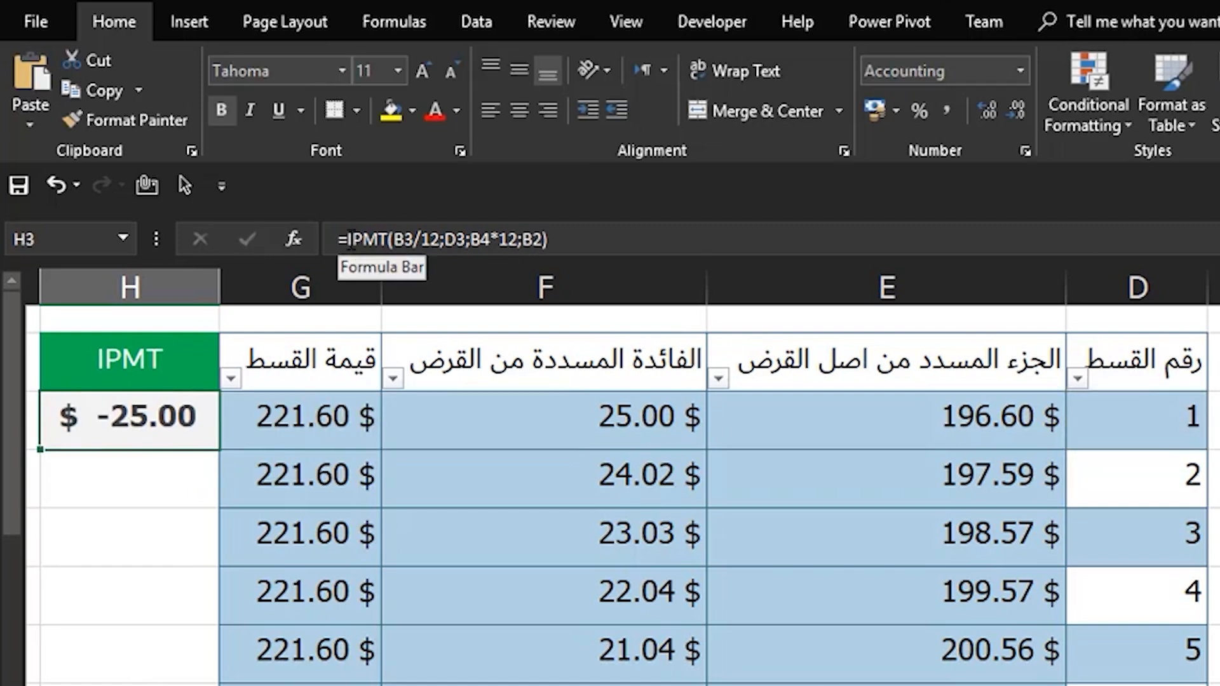
# Step: Put a minus sign before the IPMT function in H3 so the formula reads =-IPMT(B3/12;D3;B4*12;B2)
pyautogui.click(343, 240)
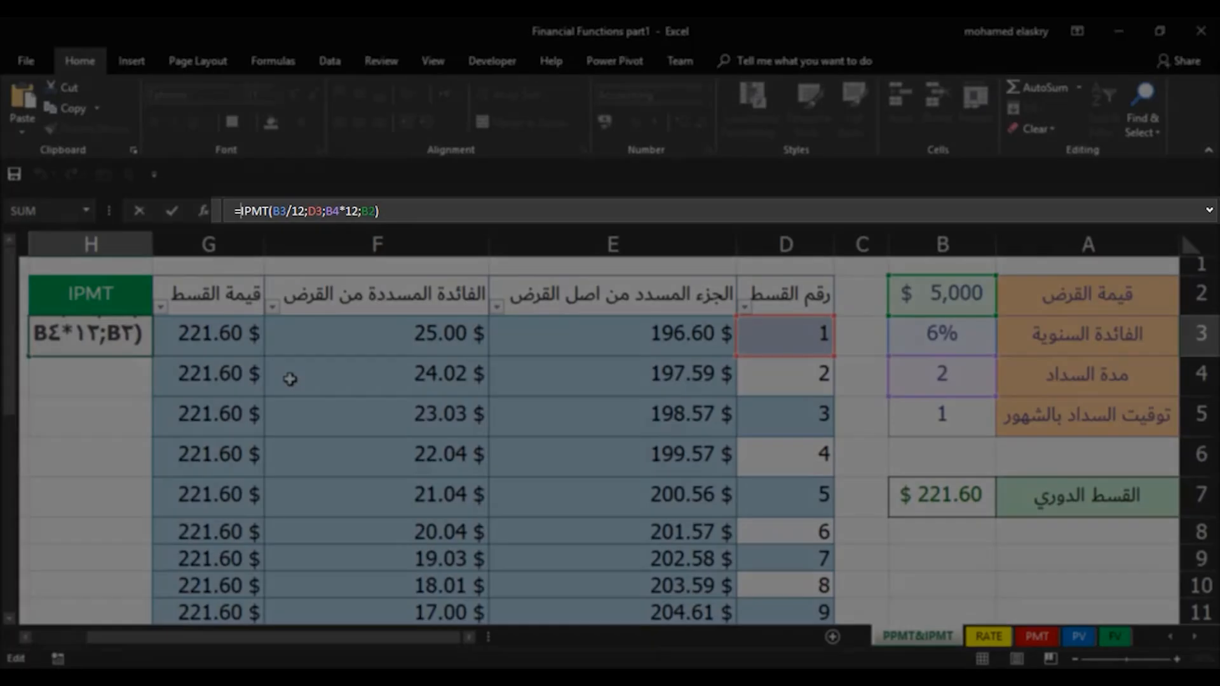
pyautogui.write('-')
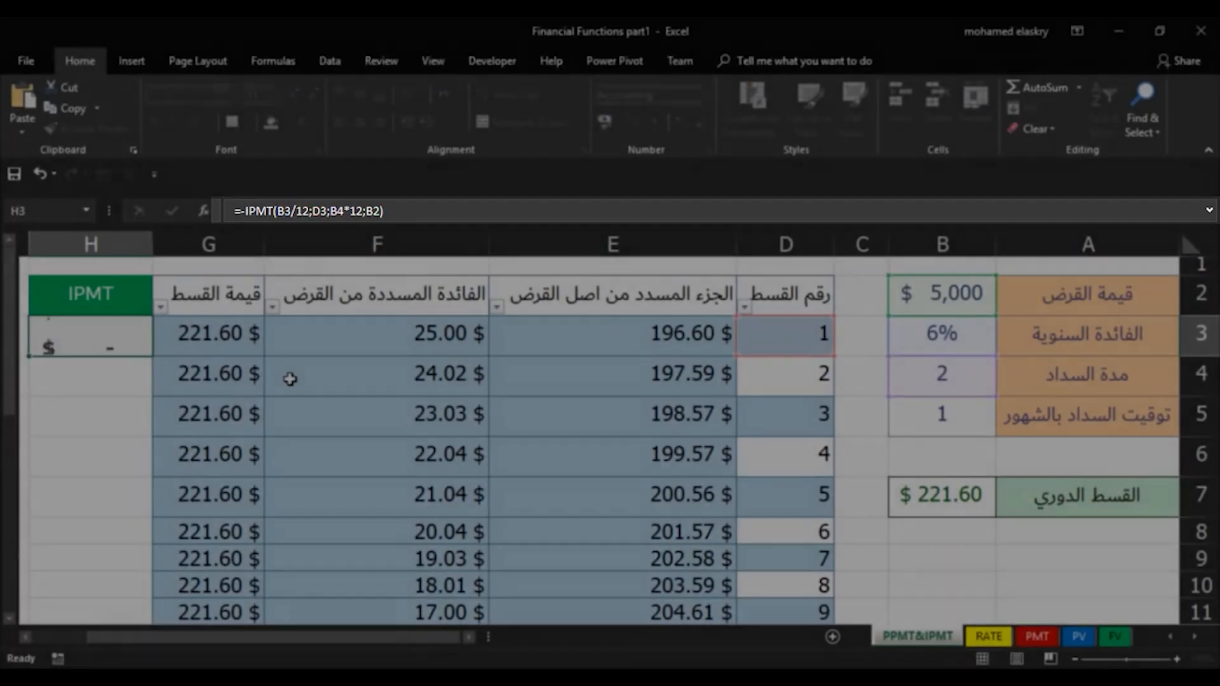
pyautogui.hotkey('ctrl', 'Return')
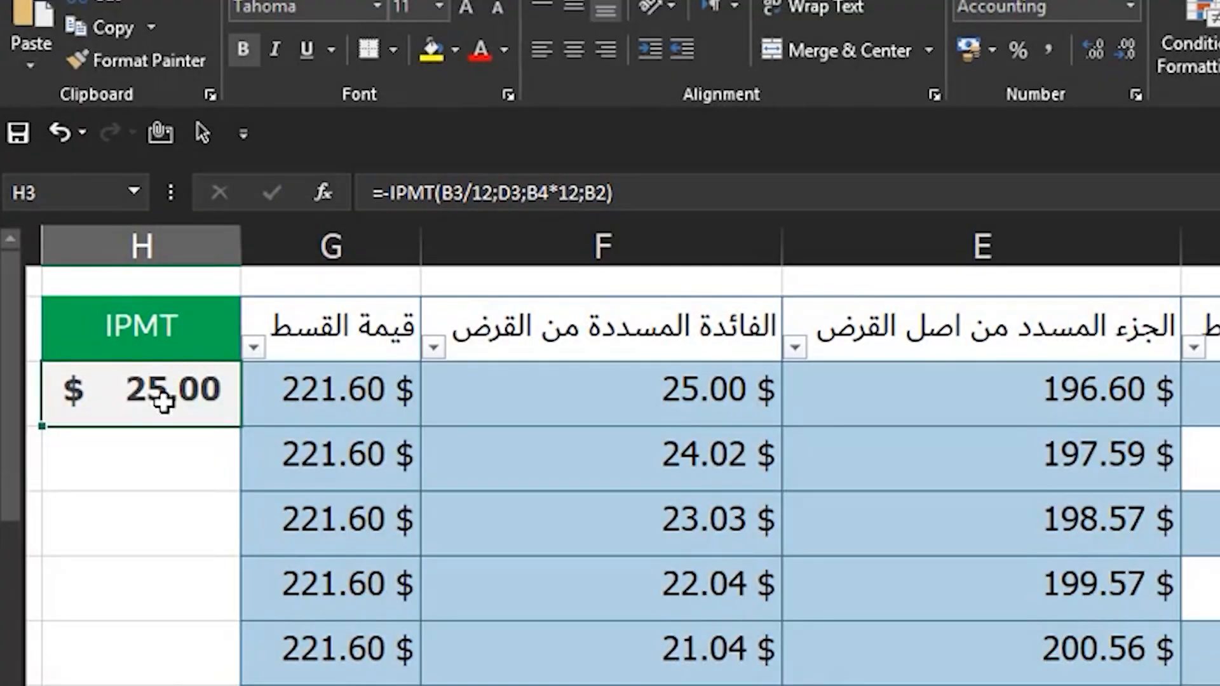